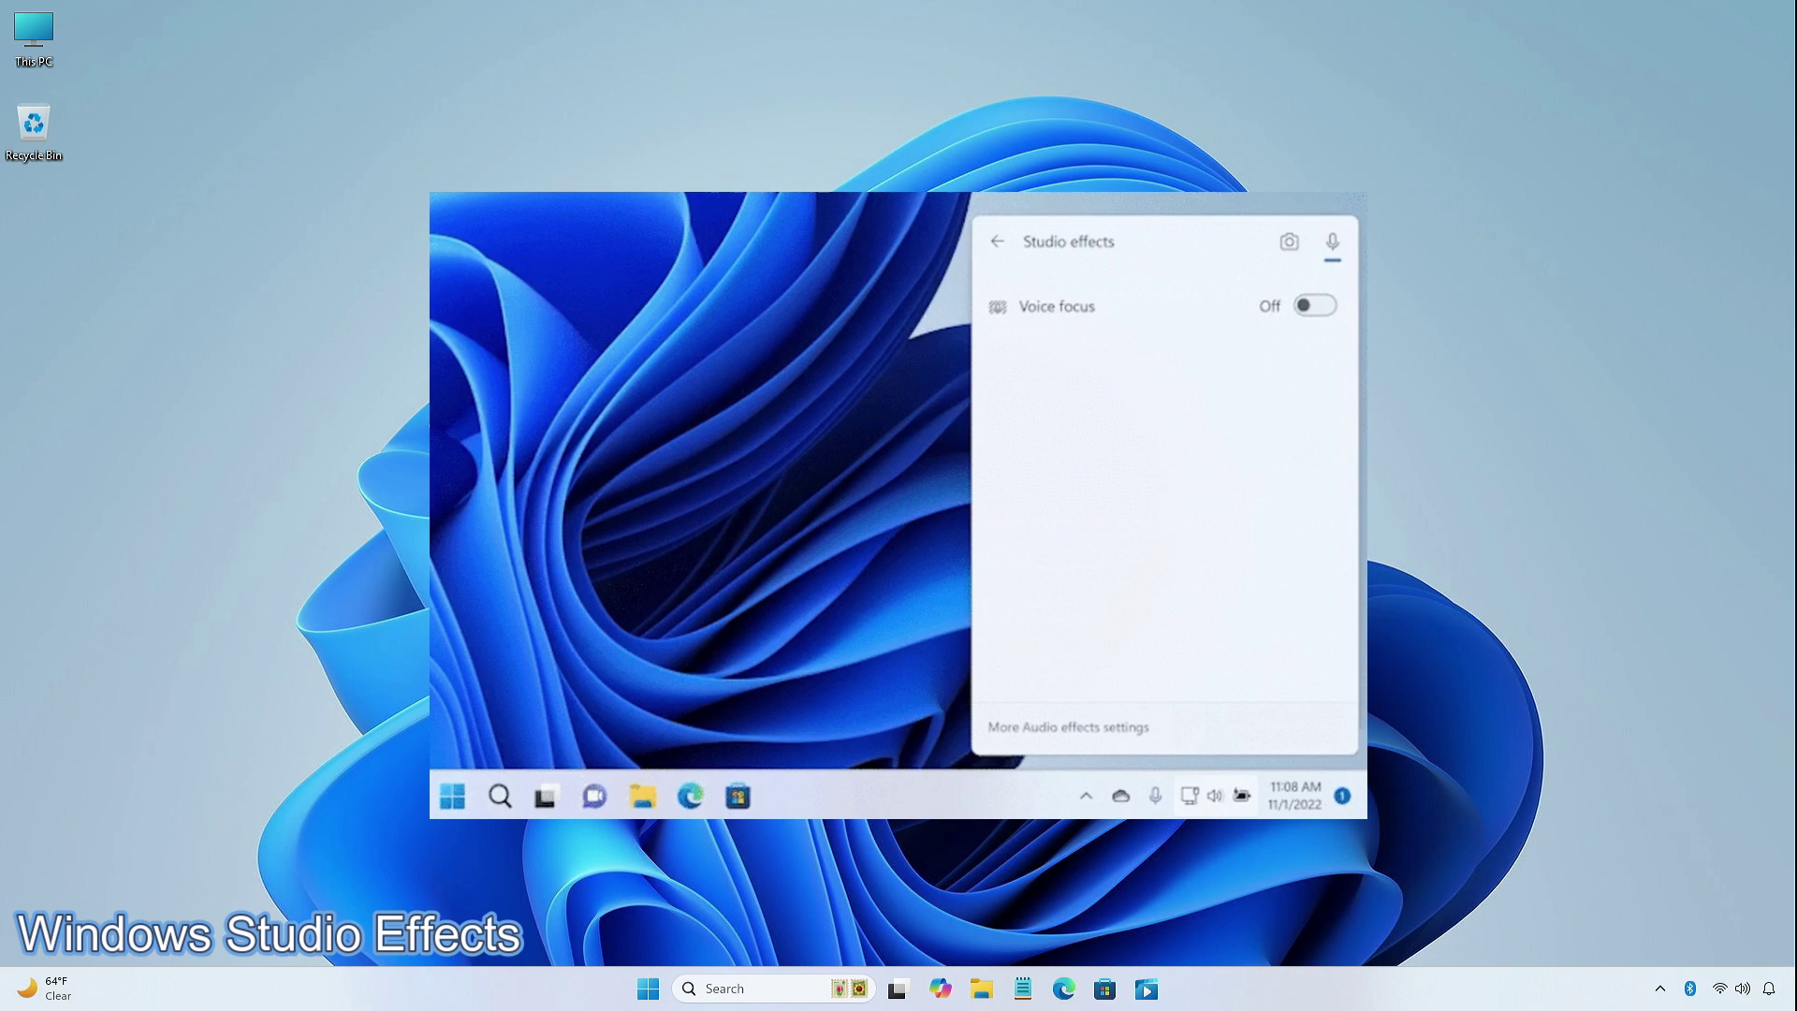
Step: Launch Live captions from search and show its Preferences options, such as Filter profanity and Caption style
{"action": "key", "text": "super"}
{"action": "type", "text": "liv"}
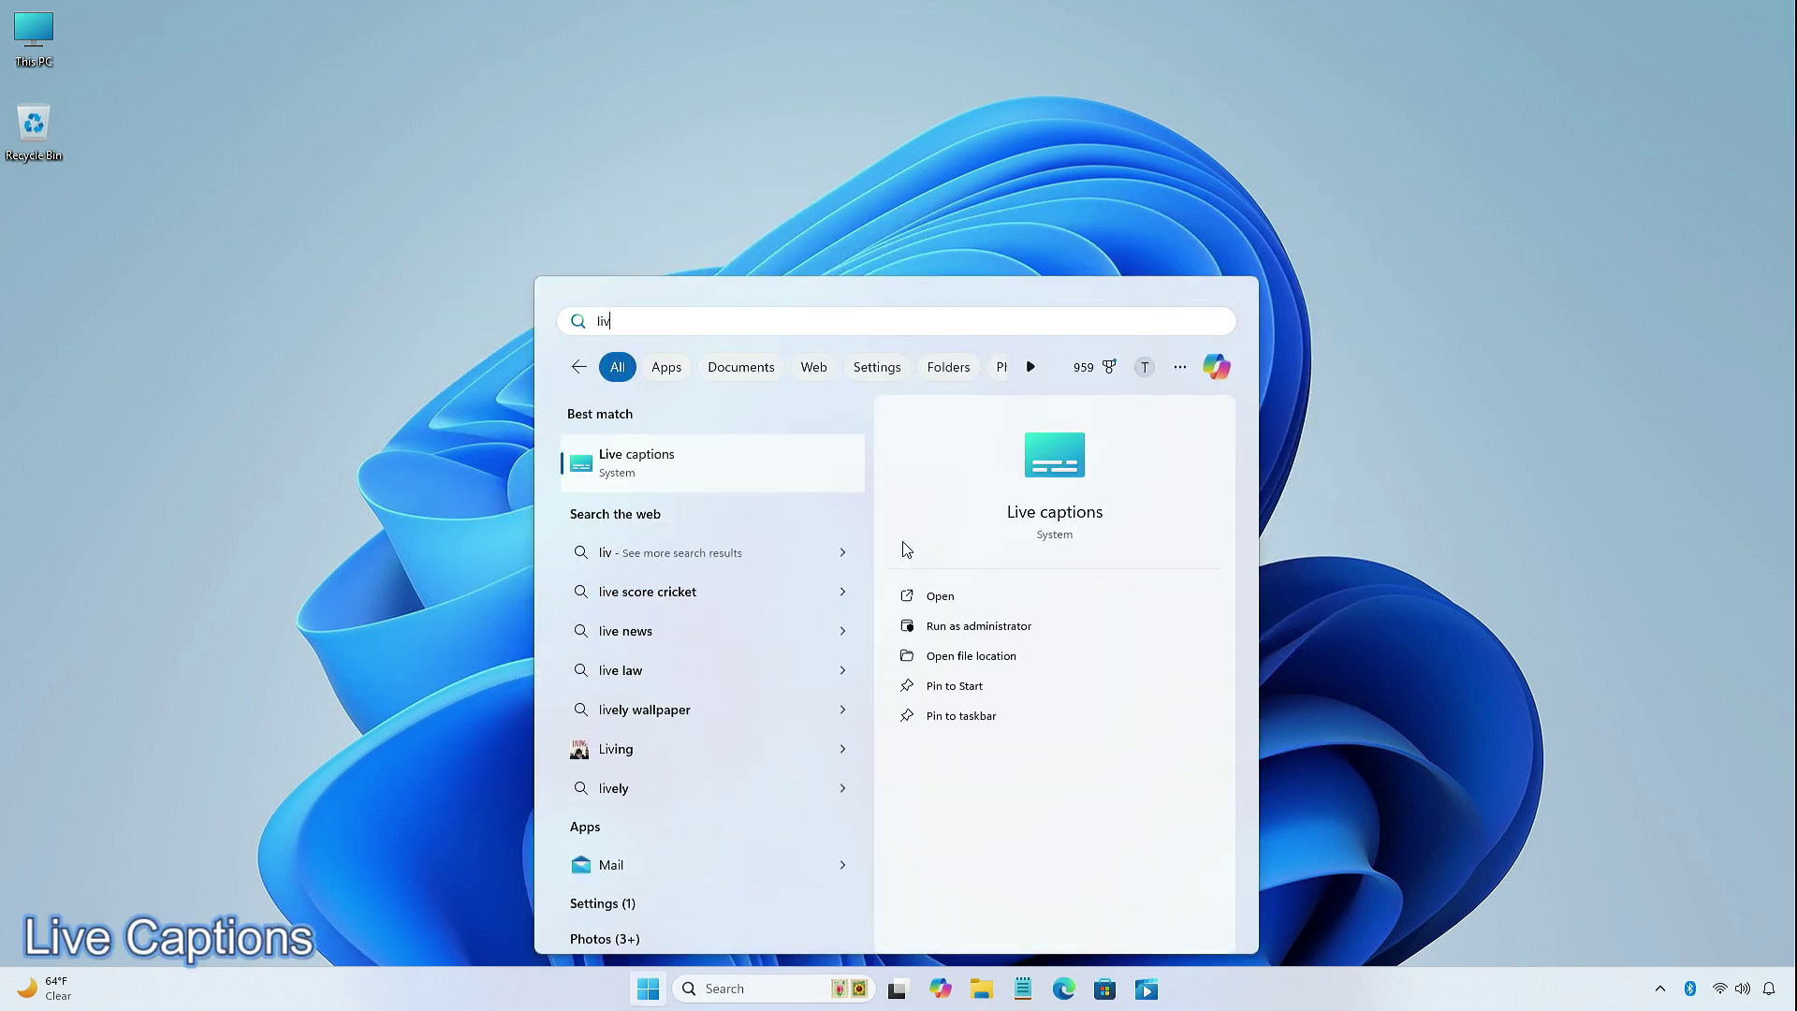
{"action": "type", "text": "e captions"}
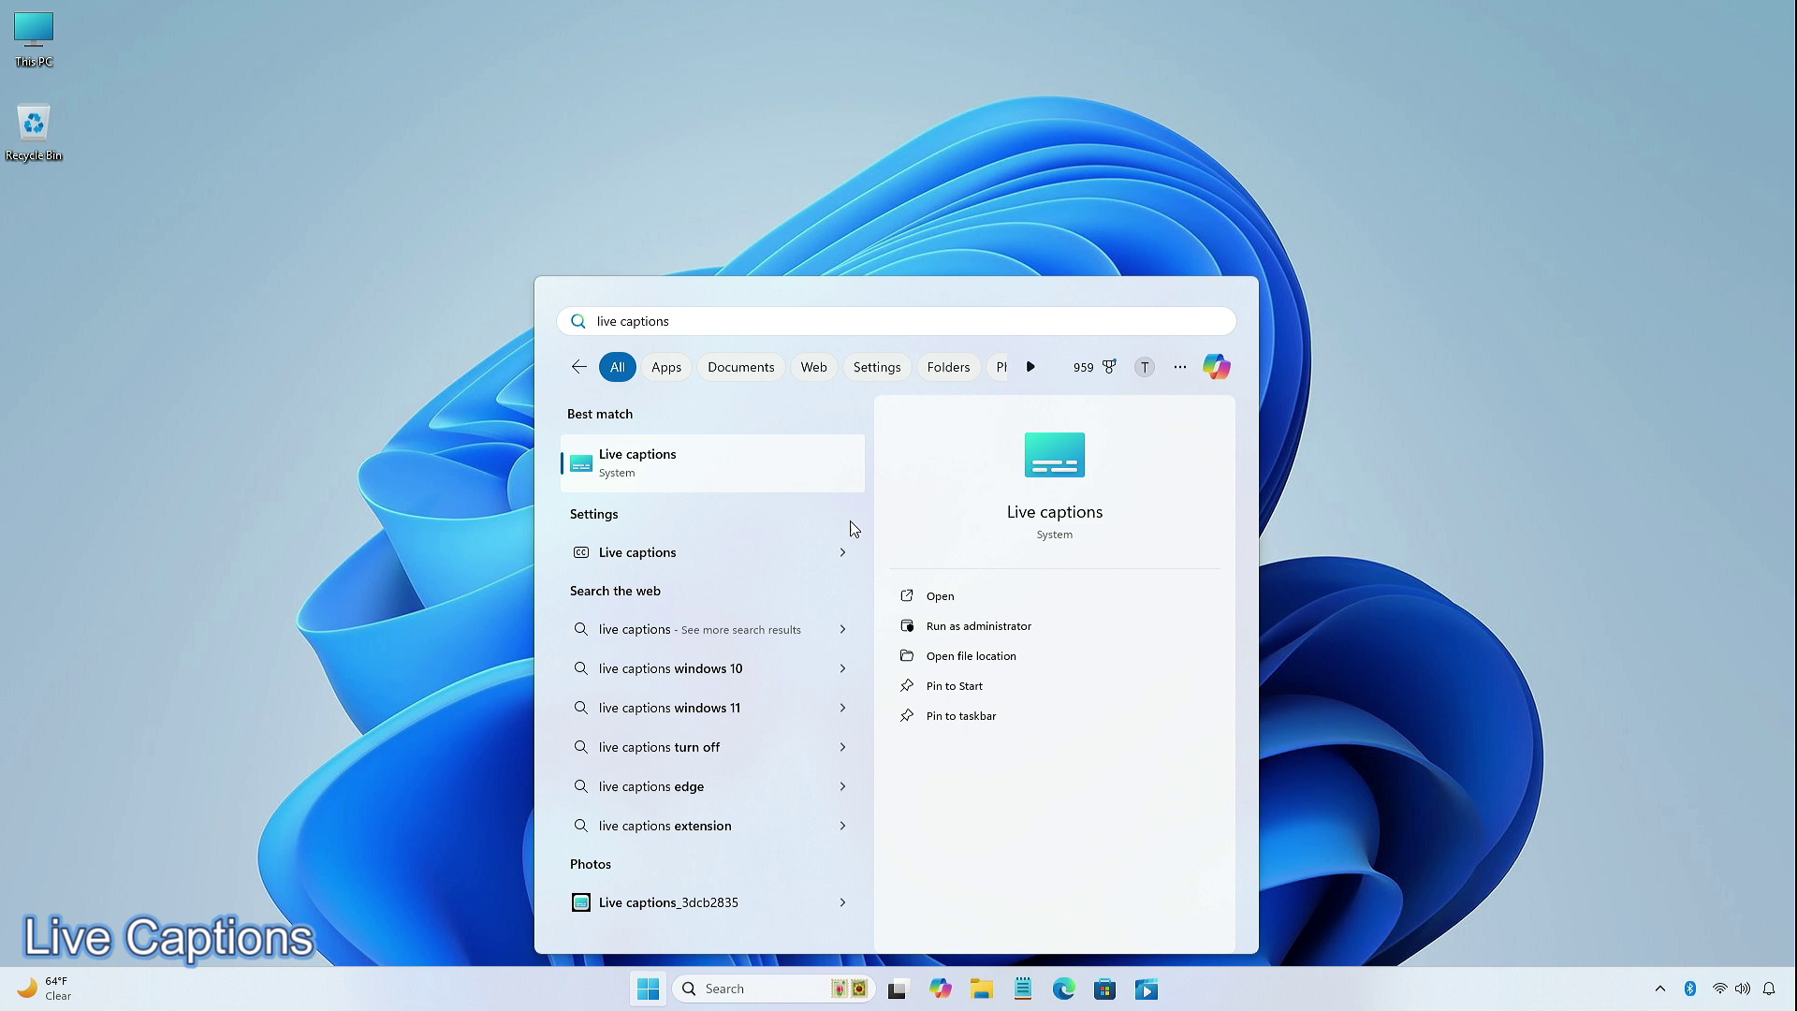
{"action": "left_click", "coordinate": [689, 454]}
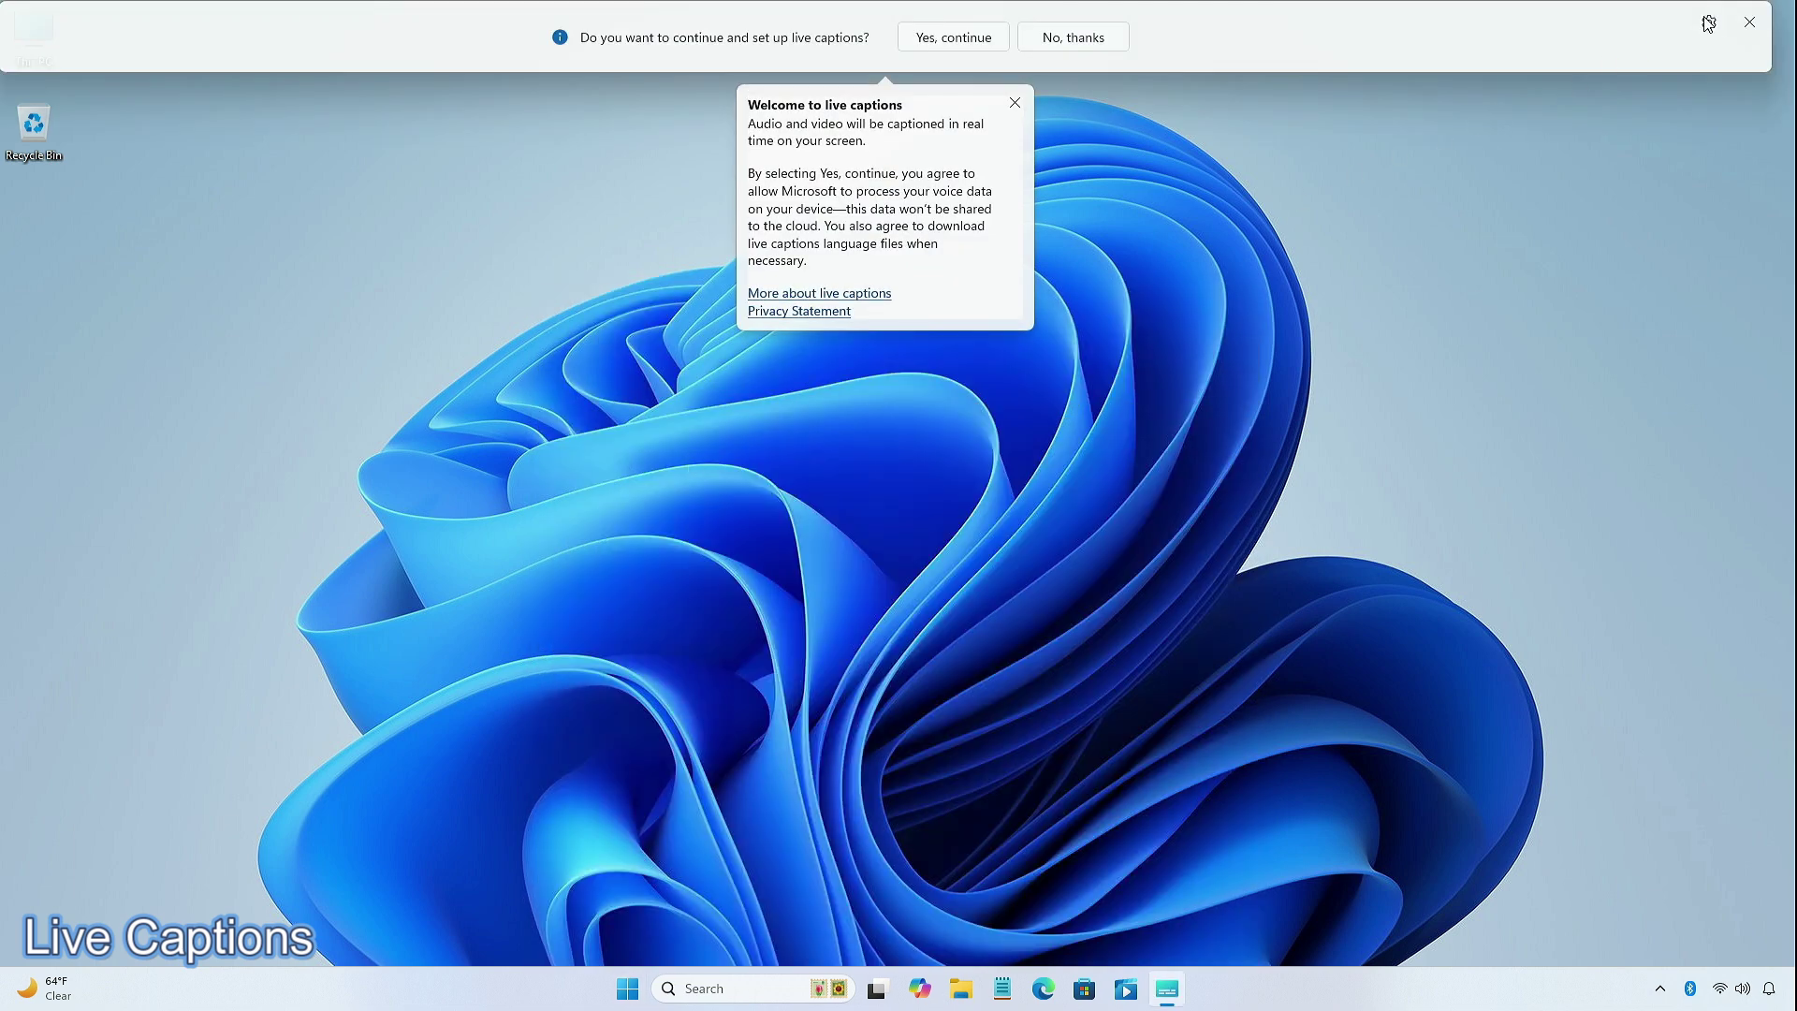
{"action": "left_click", "coordinate": [1708, 24]}
{"action": "mouse_move", "coordinate": [1680, 128]}
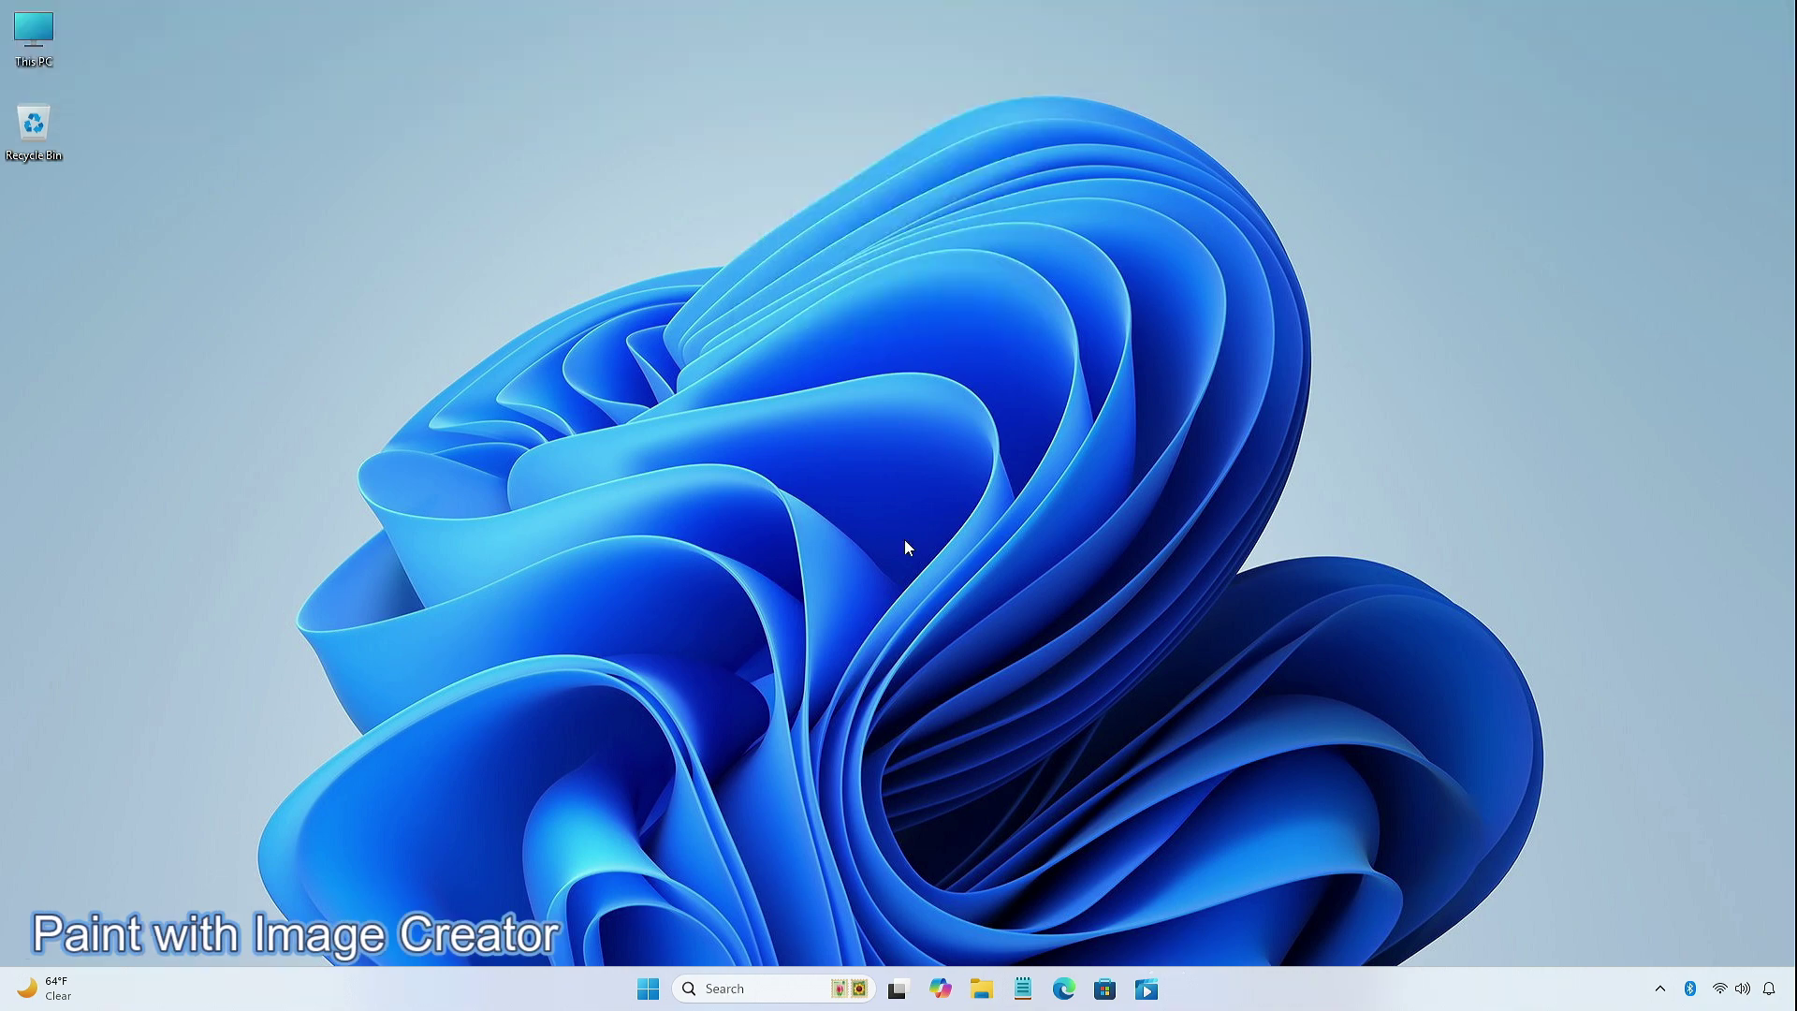
Step: Open Paint from search and dismiss the Image Creator tip
{"action": "key", "text": "super"}
{"action": "type", "text": "pain"}
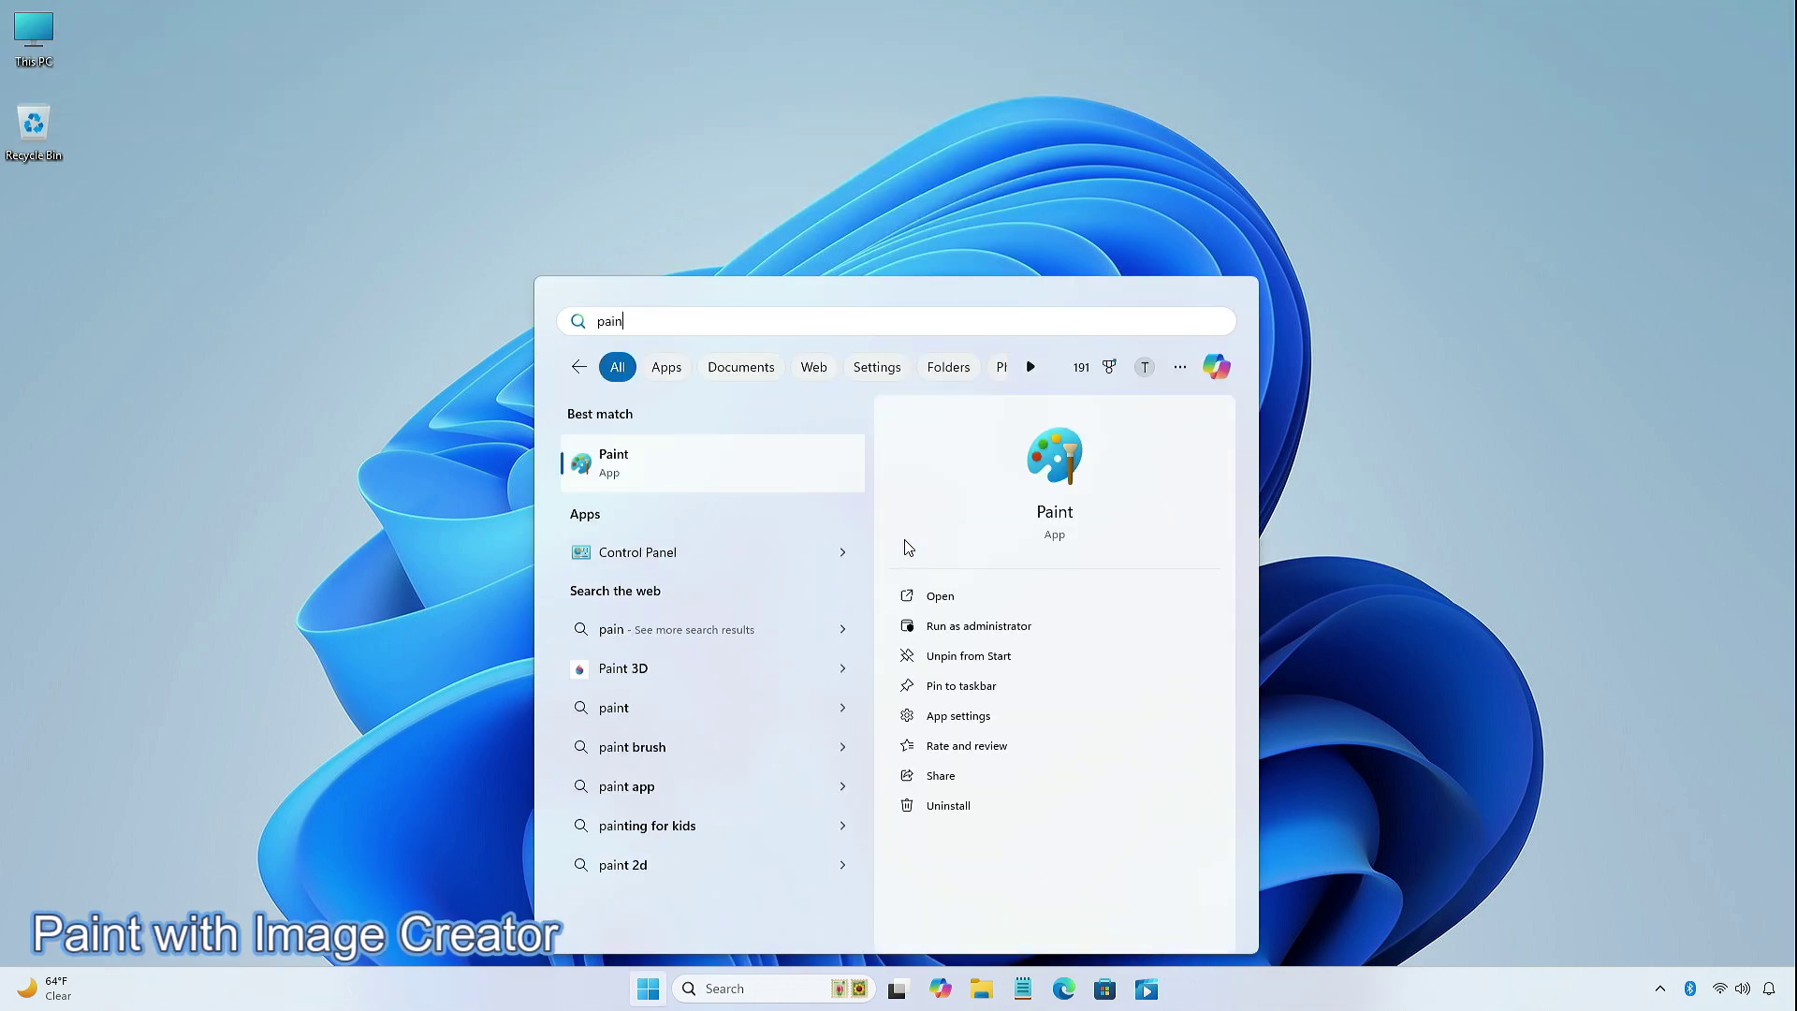
{"action": "type", "text": "t"}
{"action": "left_click", "coordinate": [722, 463]}
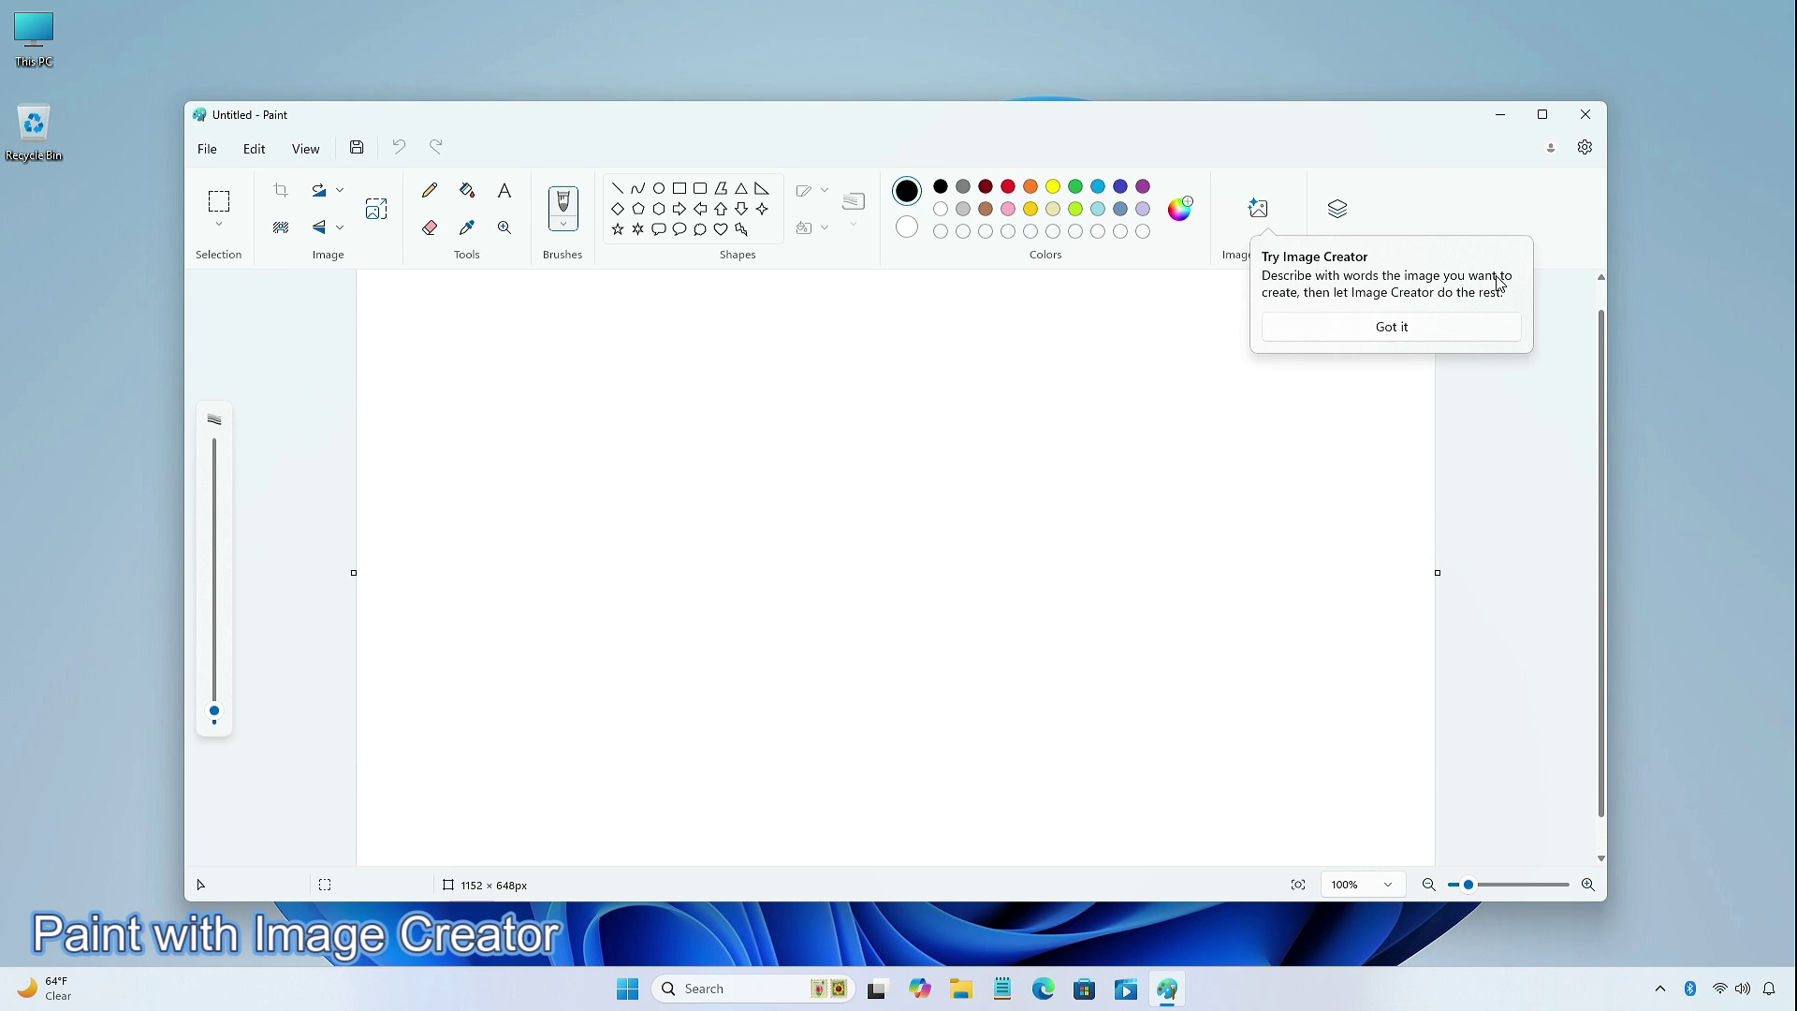
{"action": "left_click", "coordinate": [1395, 322]}
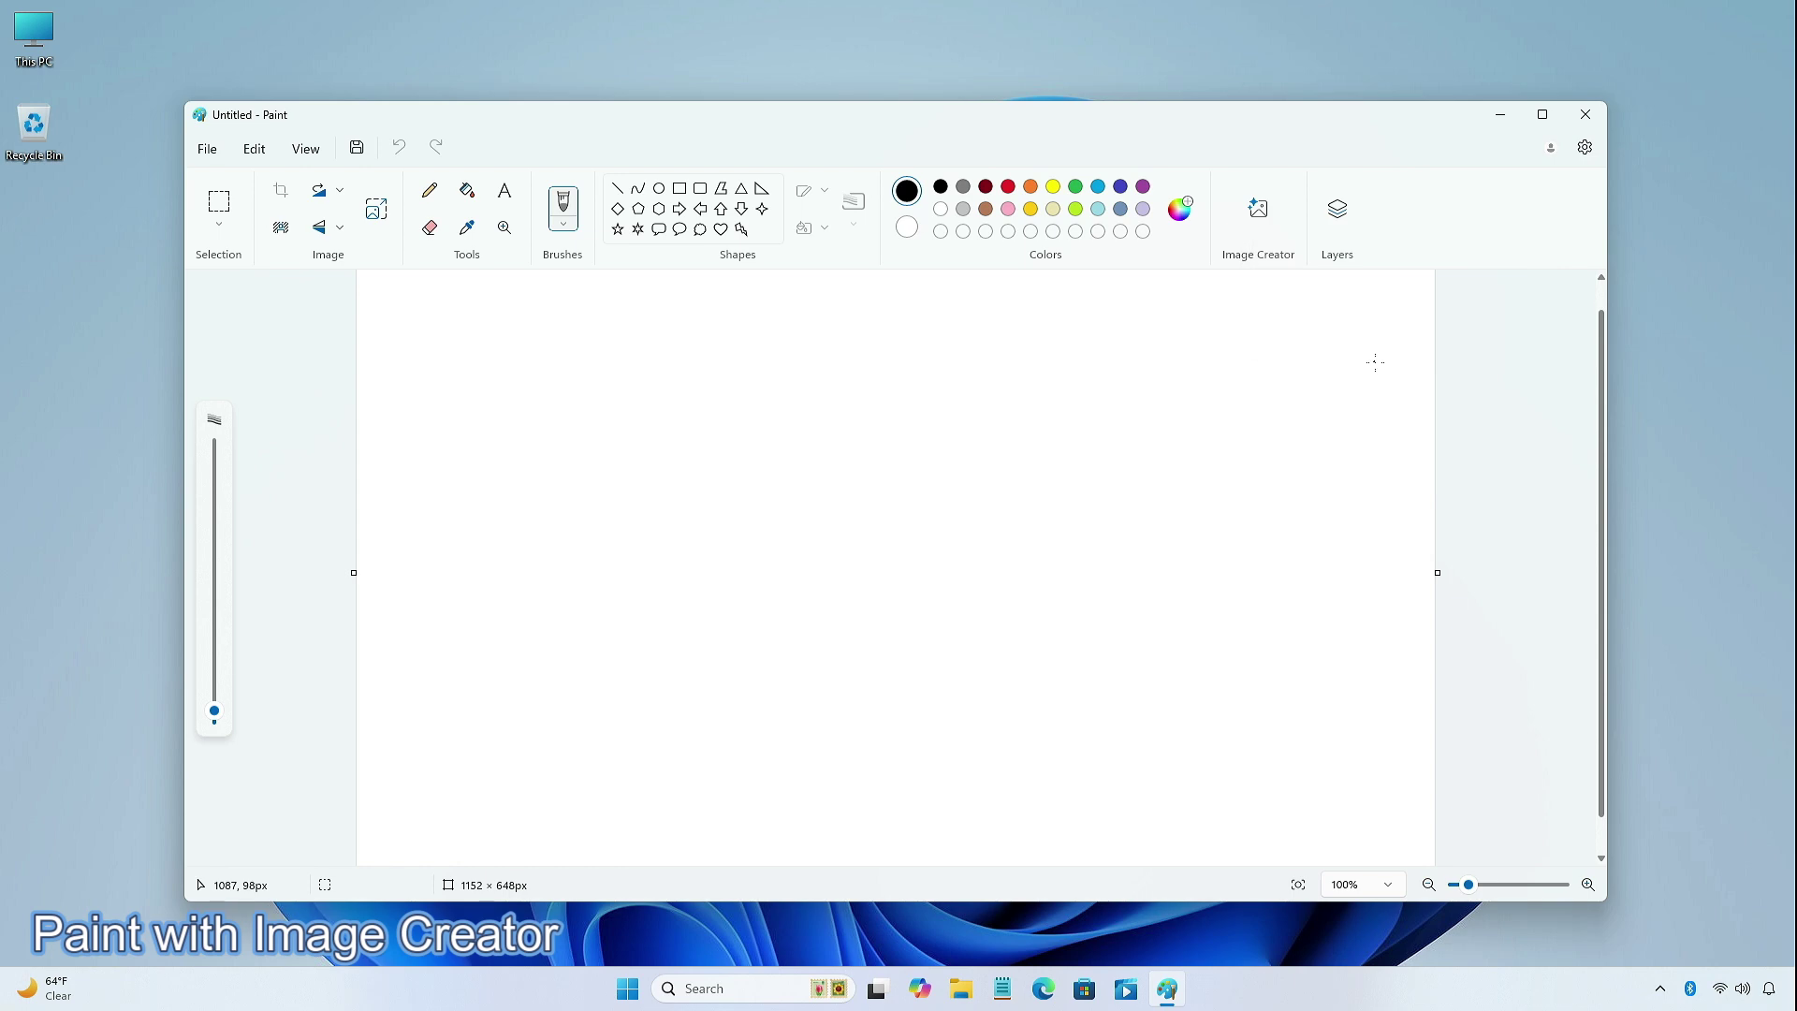
Step: Open the Image Creator panel and step through its introductory tour to Done
{"action": "left_click", "coordinate": [1250, 213]}
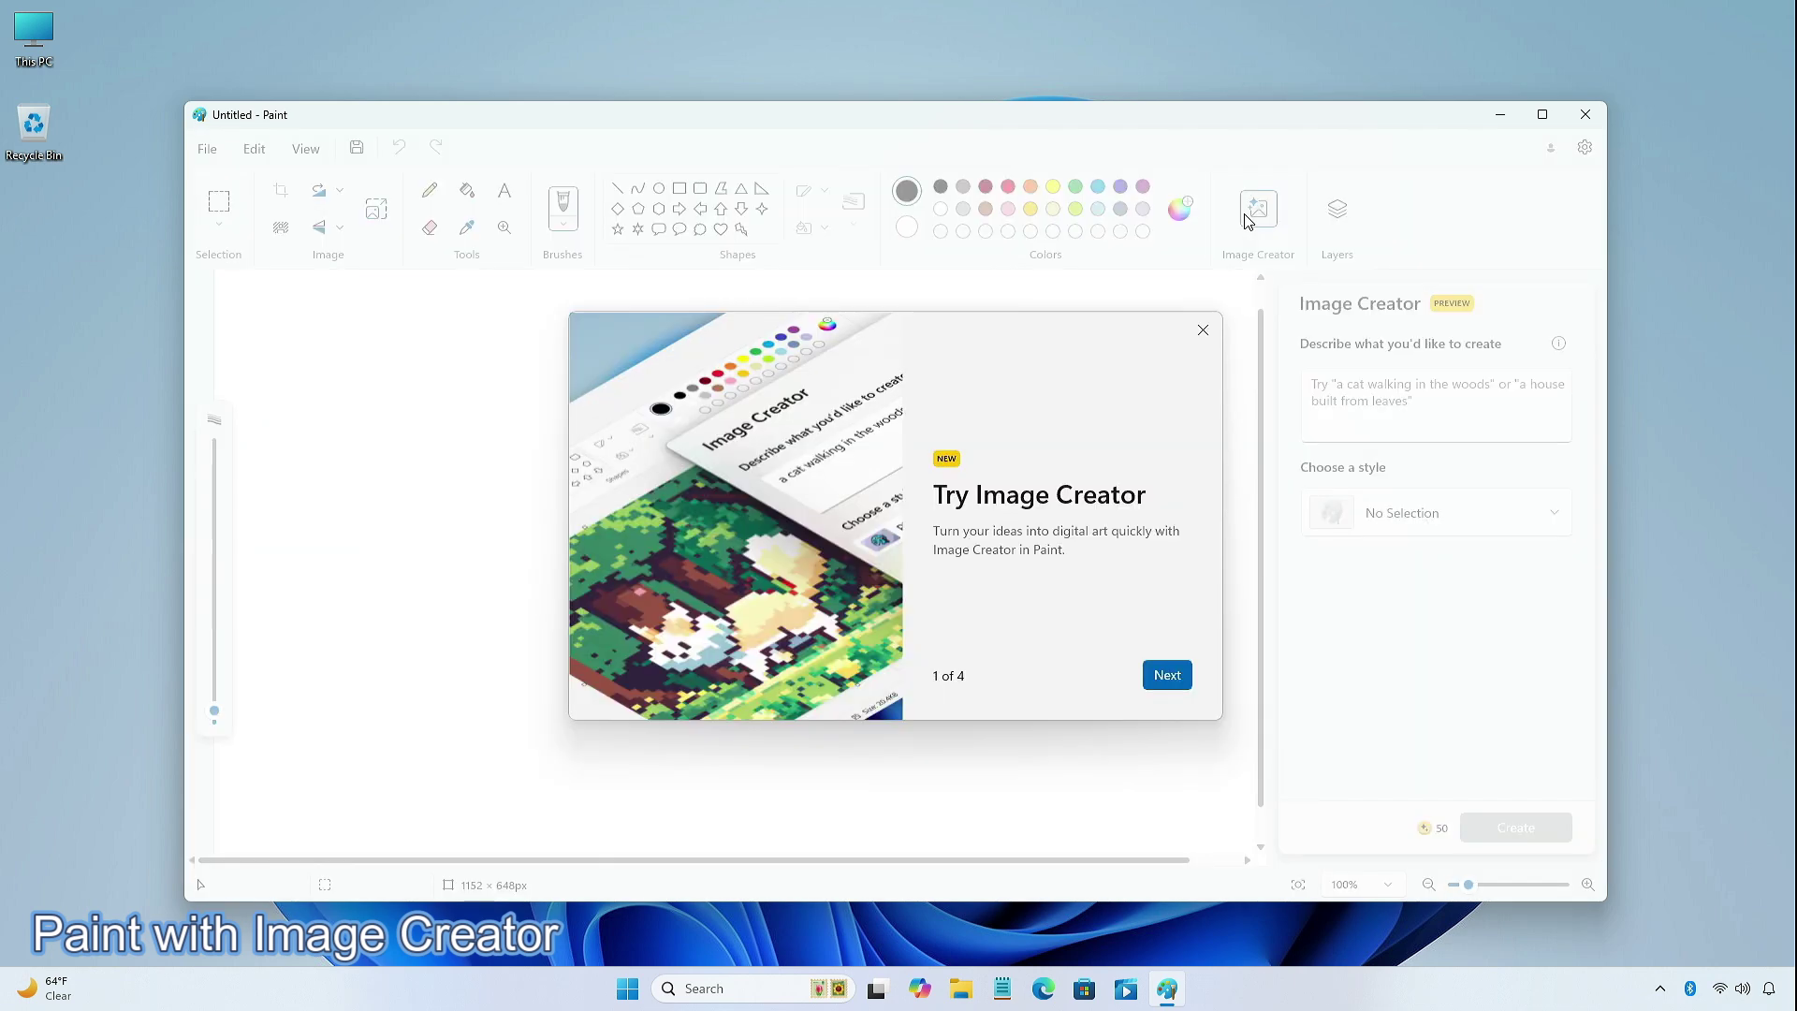
{"action": "left_click", "coordinate": [1169, 670]}
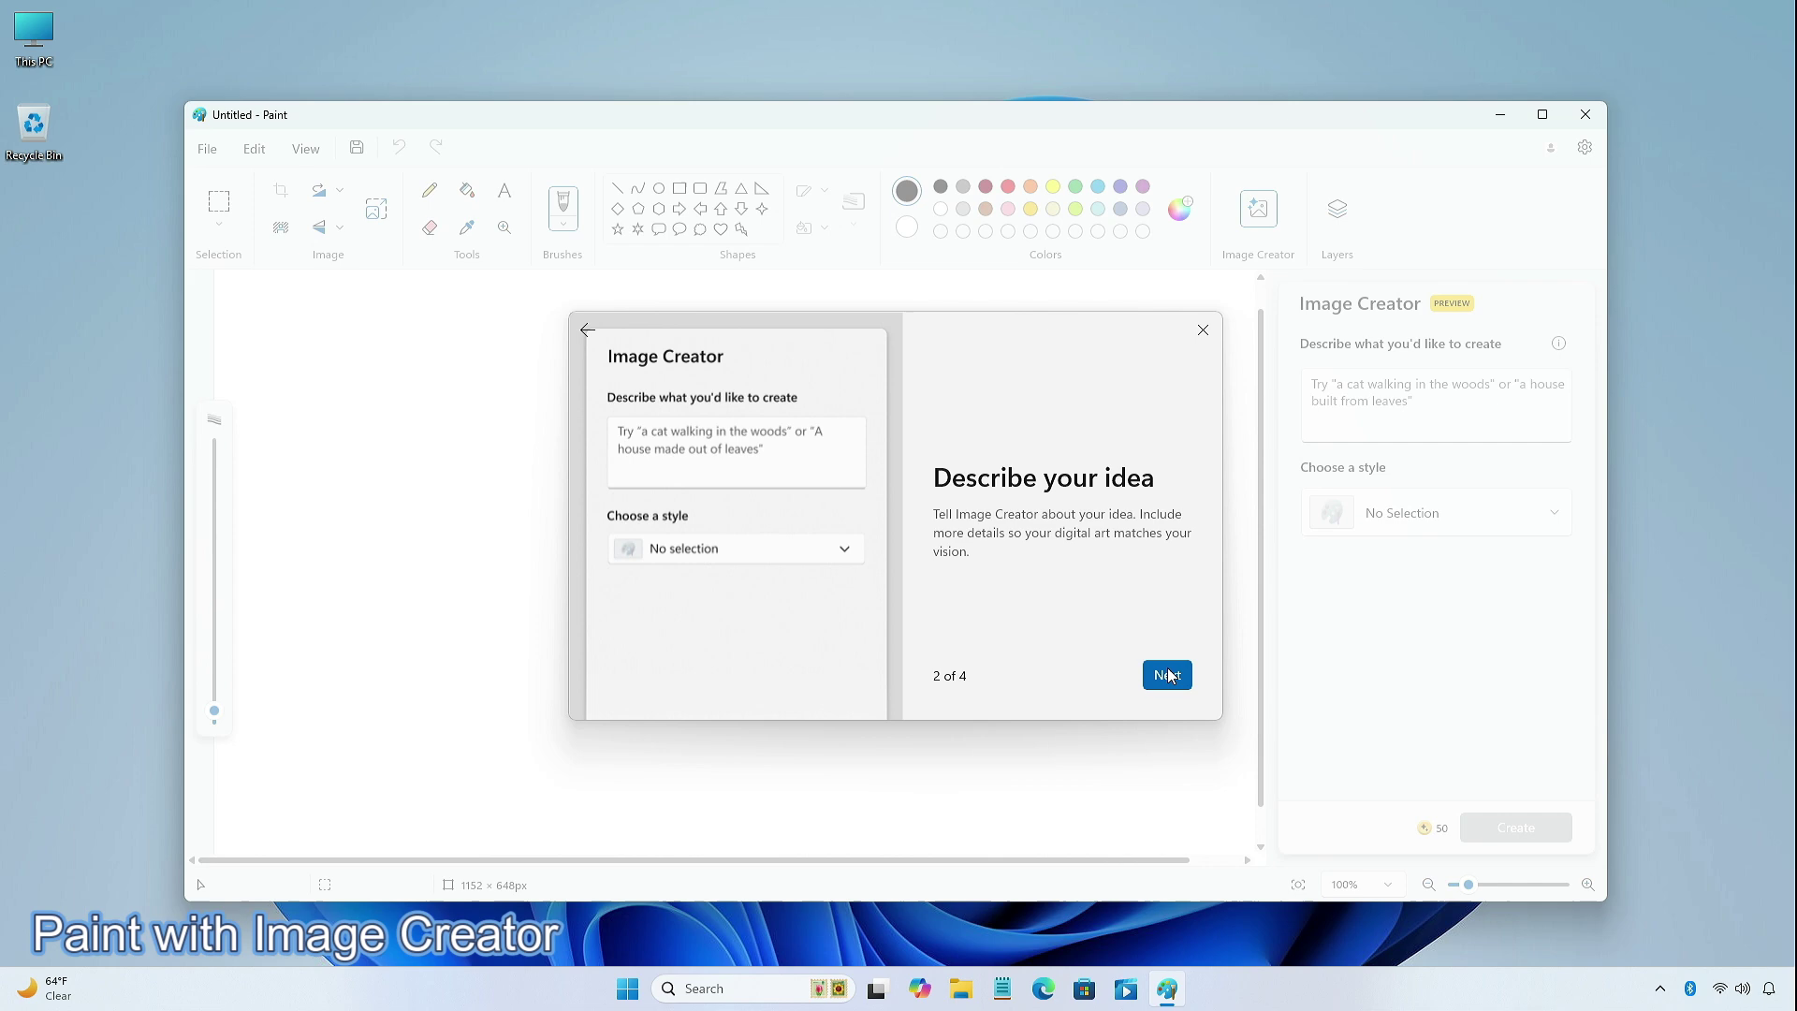
{"action": "left_click", "coordinate": [1168, 675]}
{"action": "left_click", "coordinate": [1169, 674]}
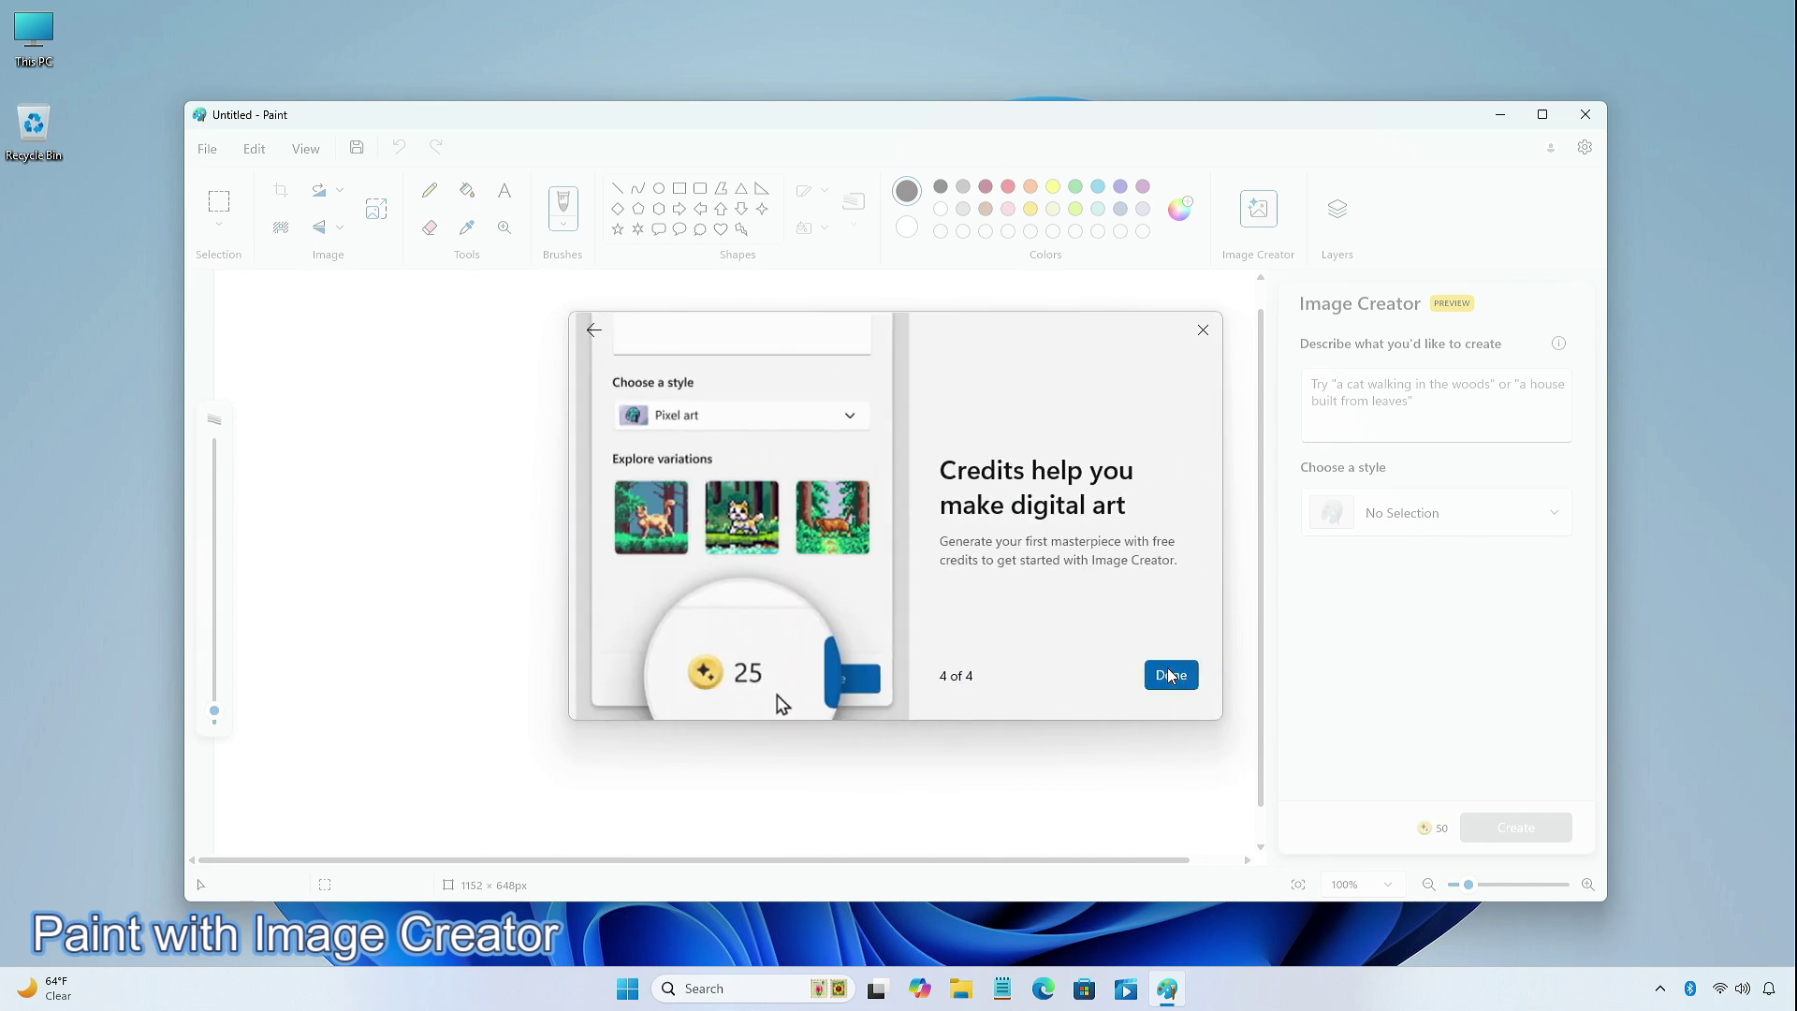
{"action": "left_click", "coordinate": [1169, 675]}
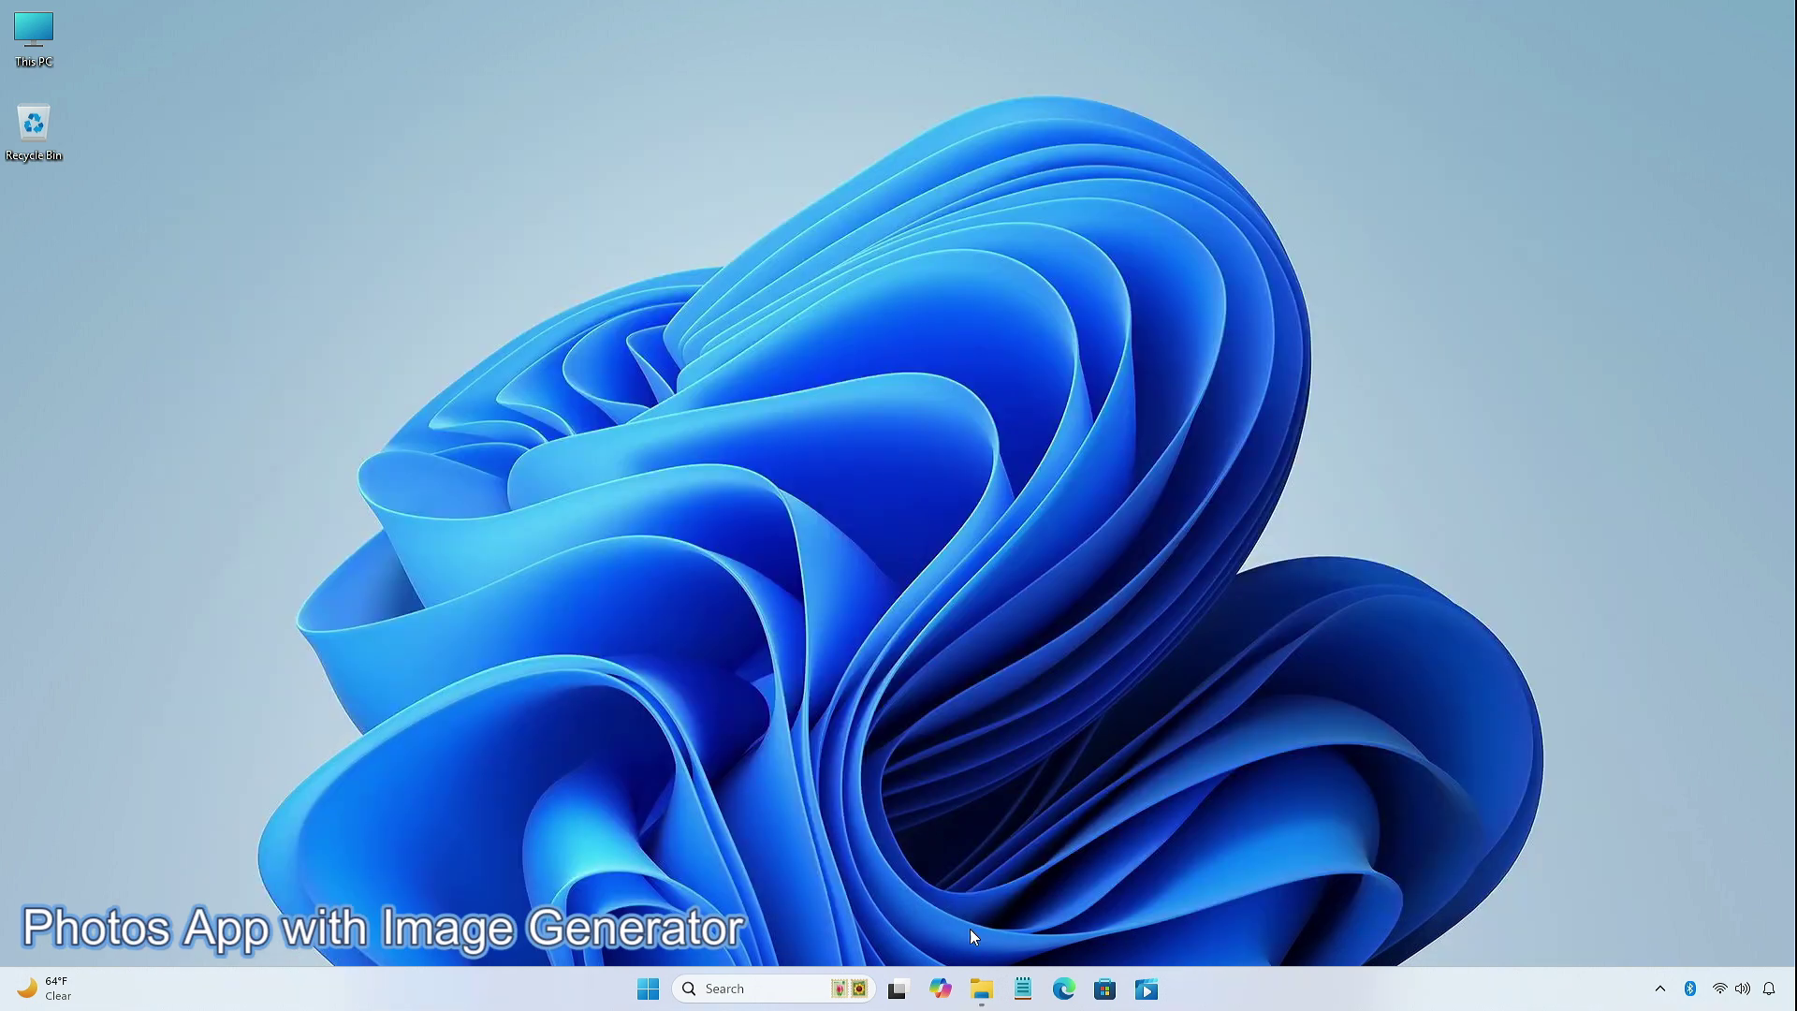
Step: Open Wallpaper (3) from the Pictures folder in the Photos viewer
{"action": "left_click", "coordinate": [981, 988]}
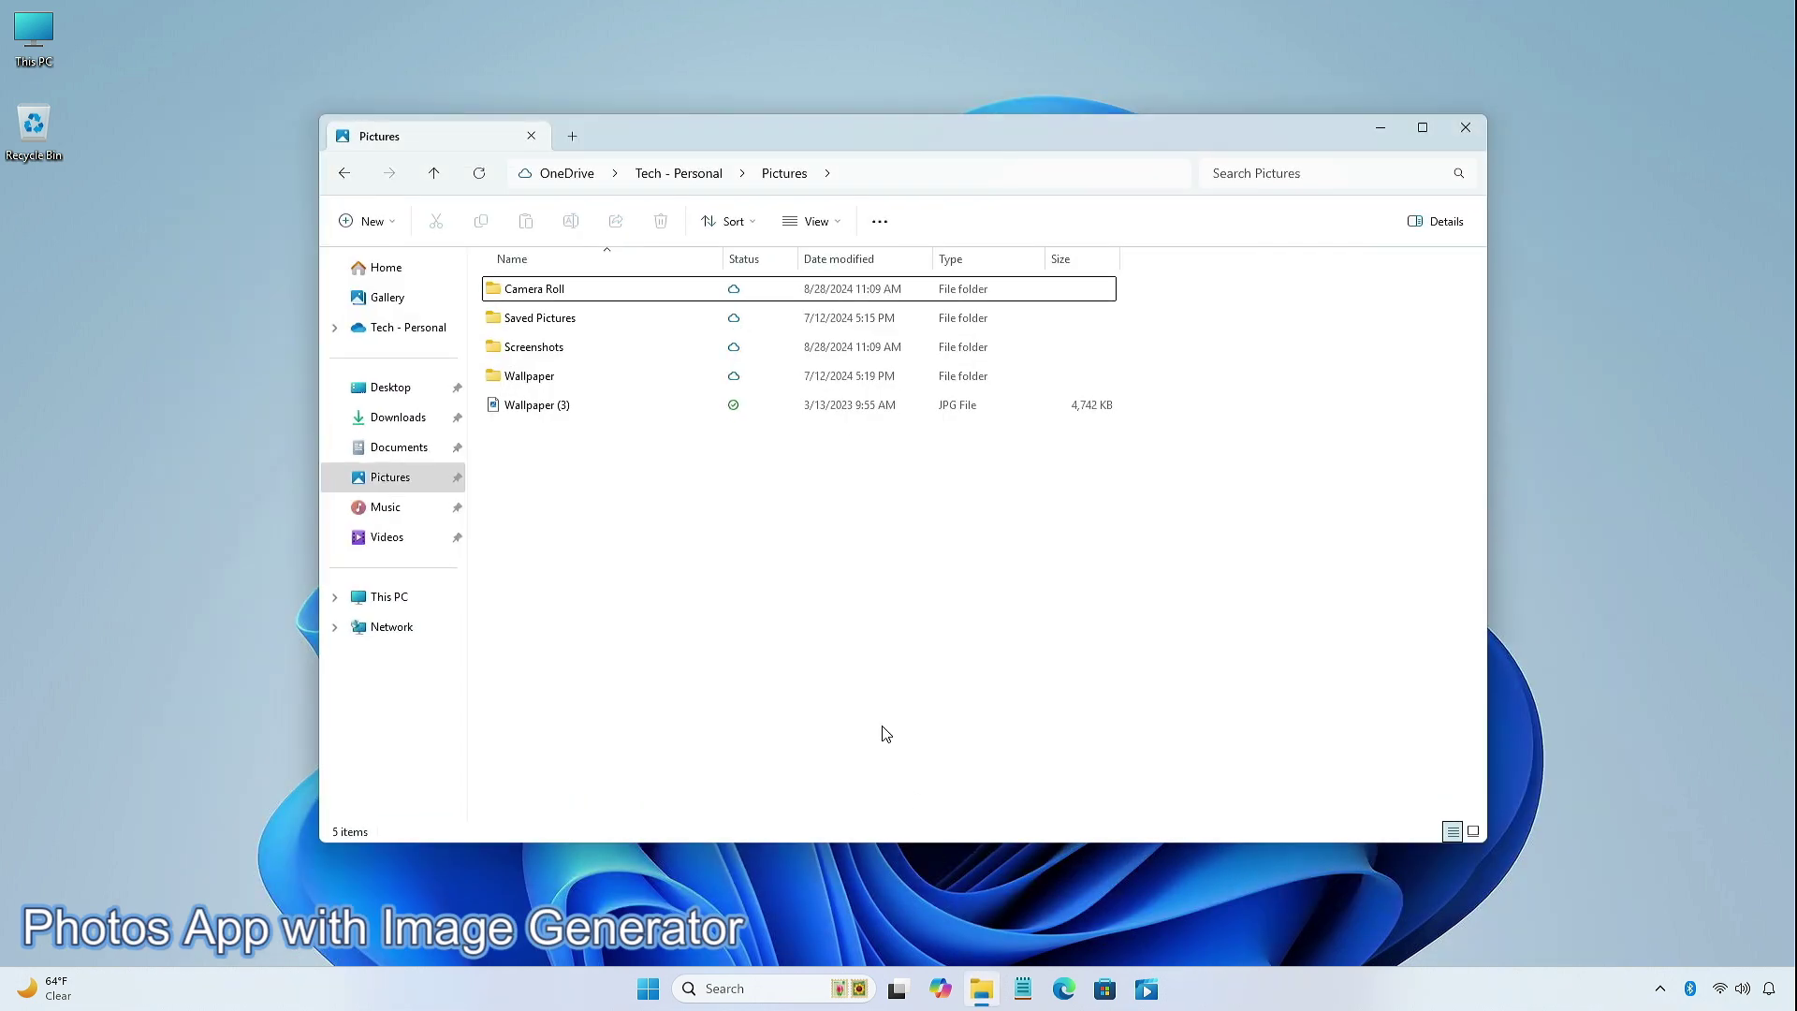
{"action": "double_click", "coordinate": [692, 415]}
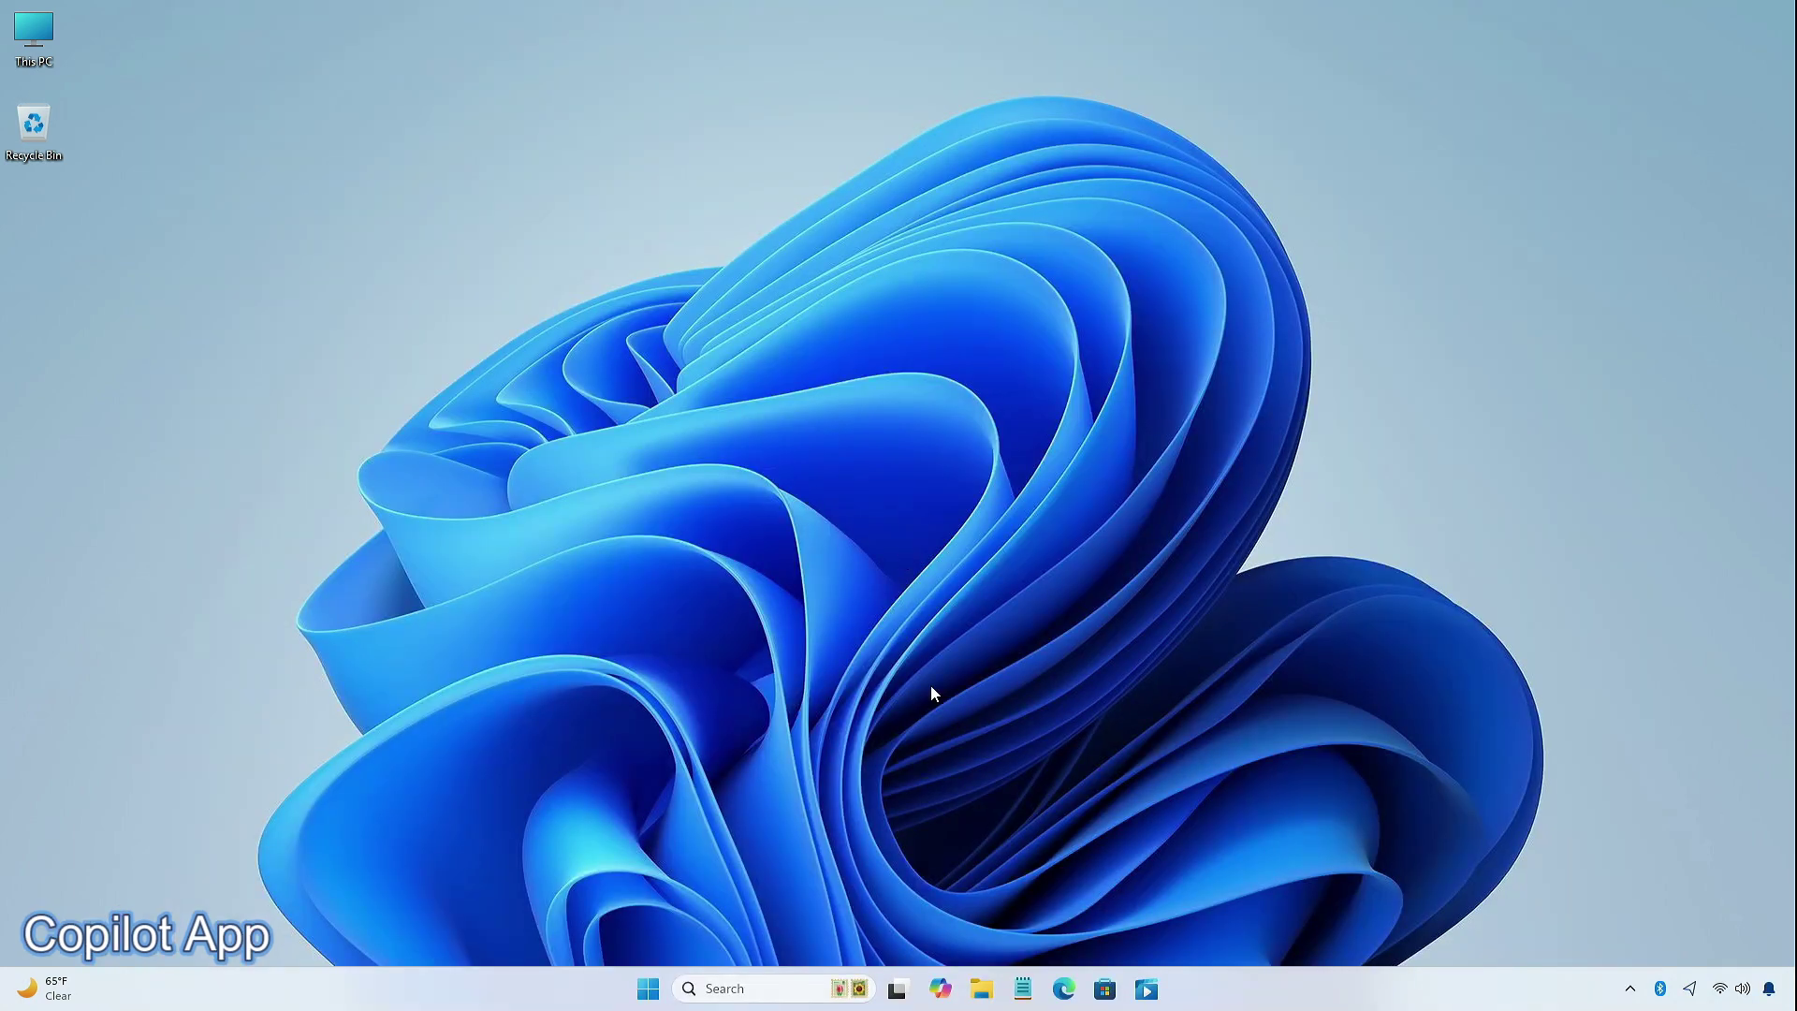
Step: Launch Copilot to a new conversation, then search 'copil' to confirm it is an installed app
{"action": "left_click", "coordinate": [938, 978]}
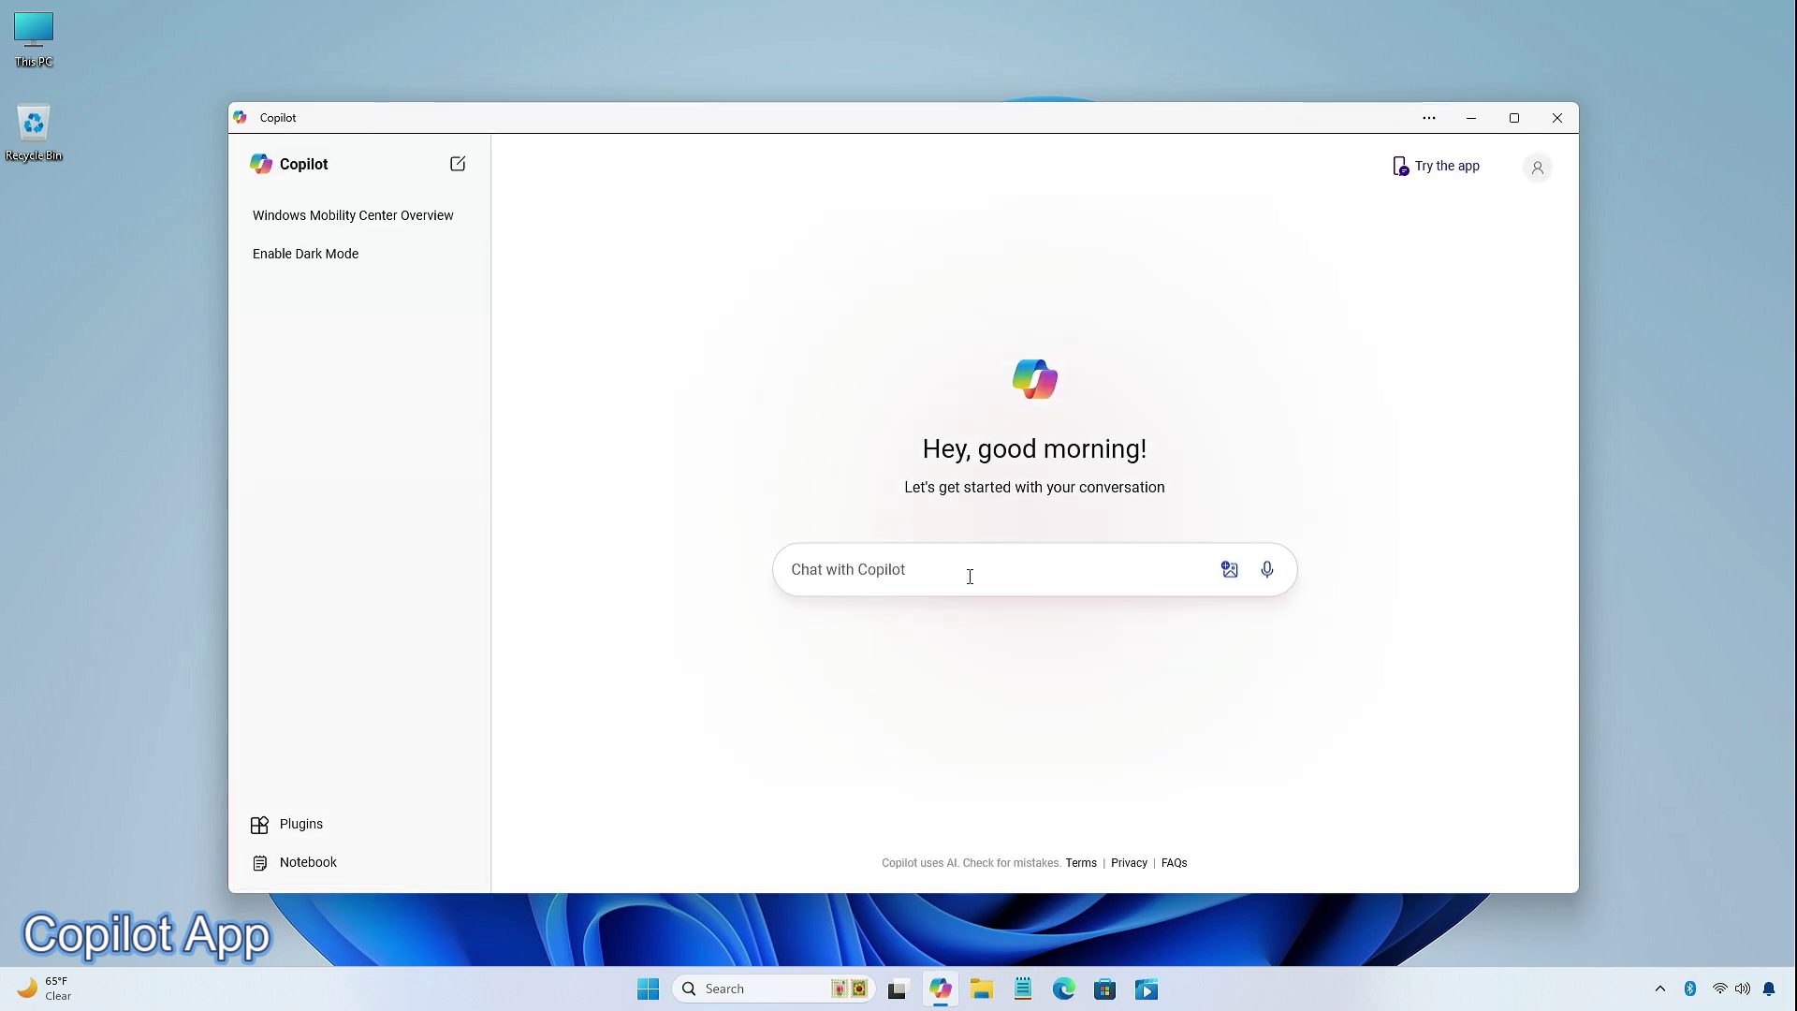
{"action": "key", "text": "super"}
{"action": "type", "text": "copil"}
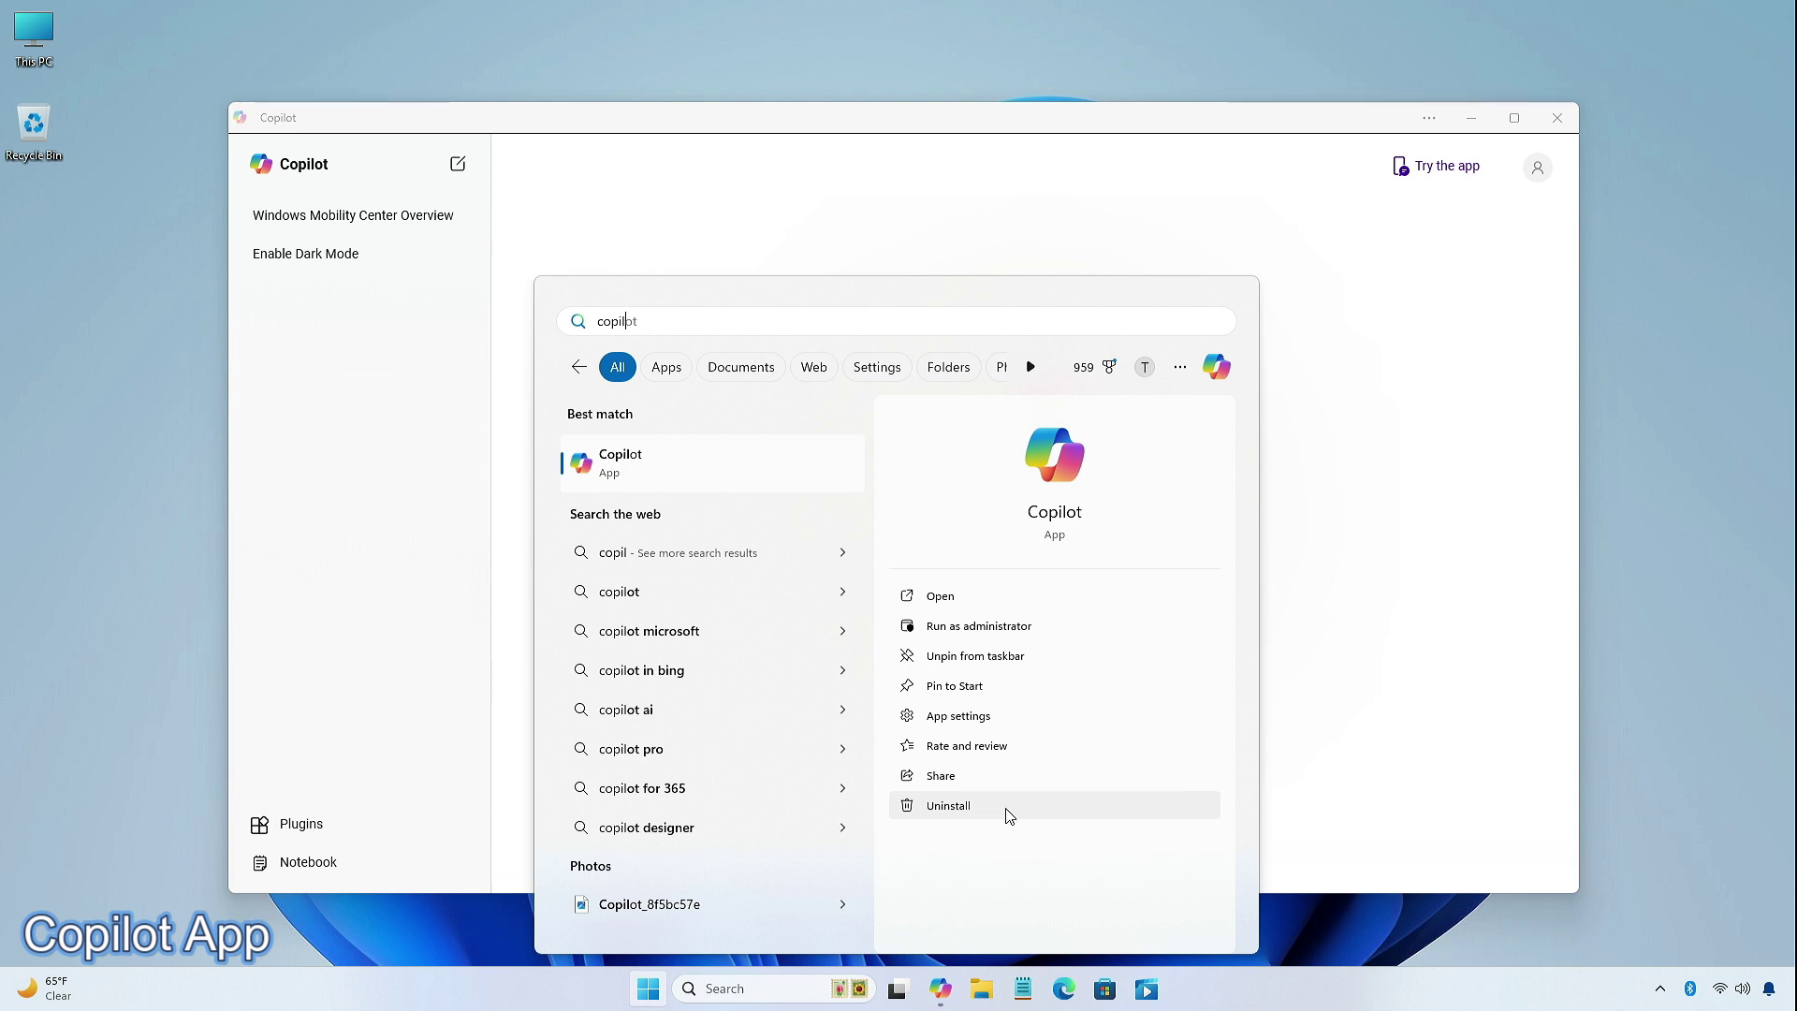
{"action": "left_click", "coordinate": [1323, 614]}
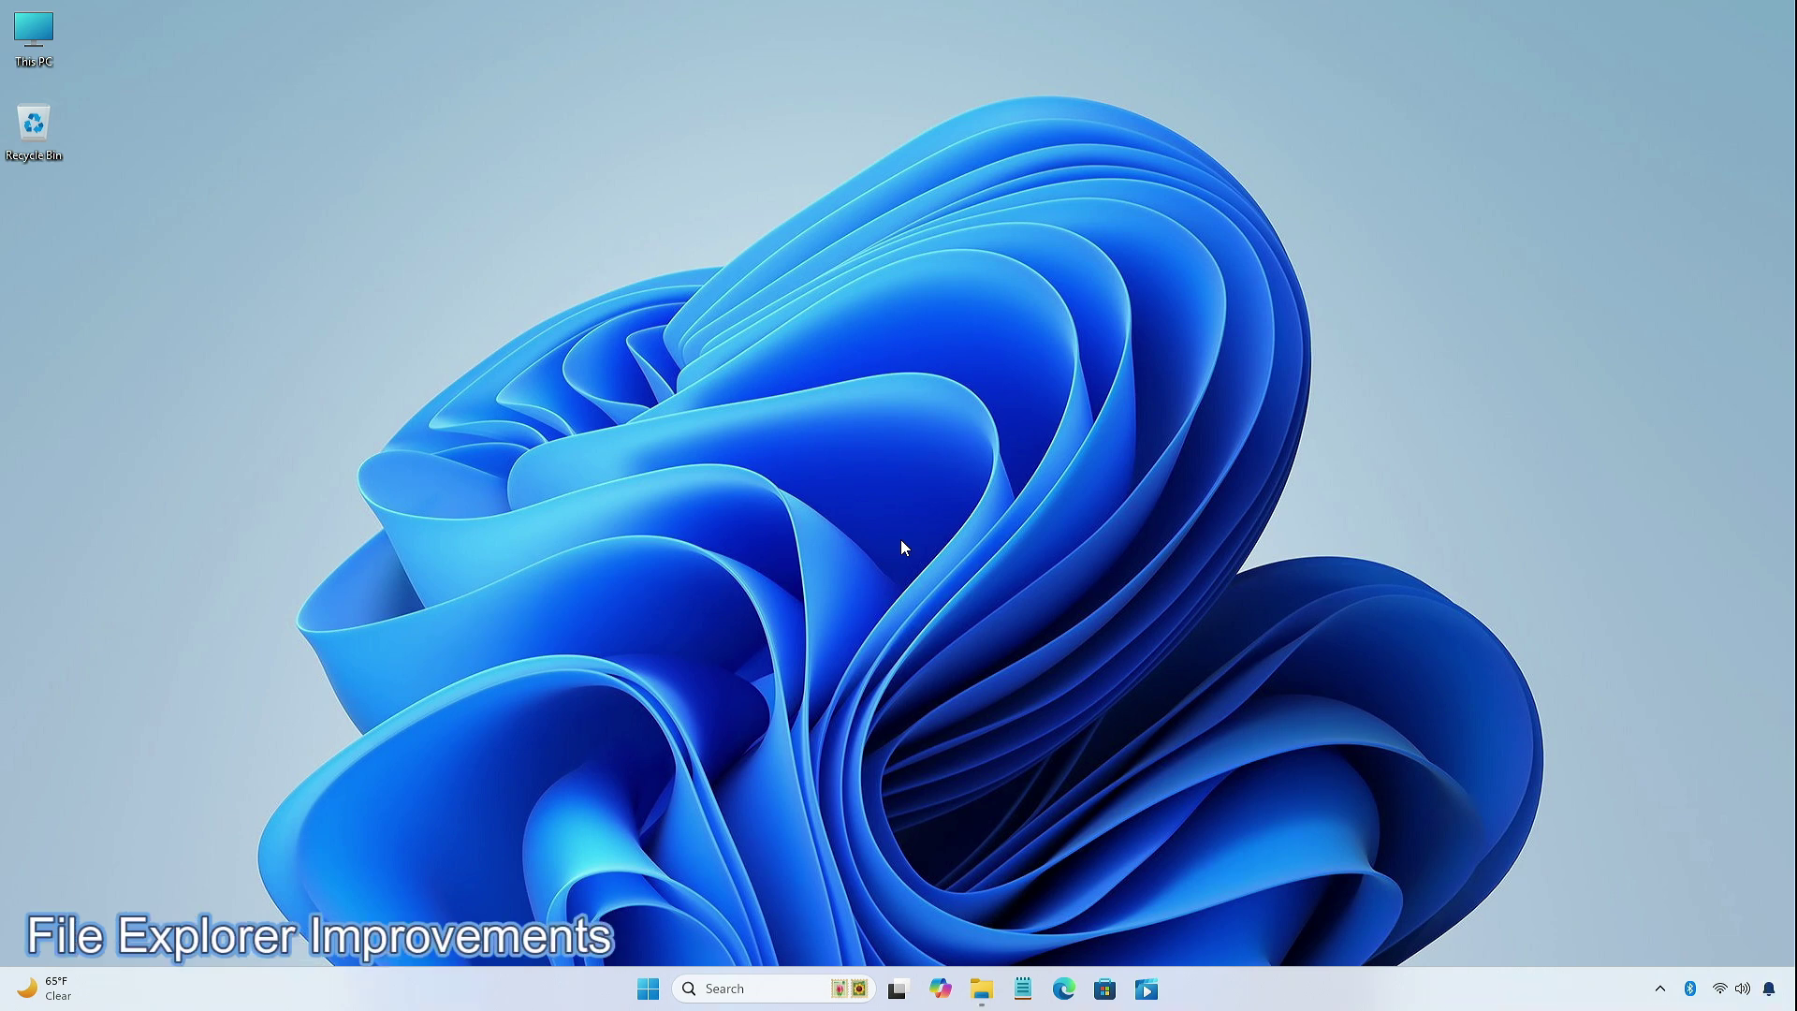
Step: Open the Create Archive options for Wallpaper (3) through Compress to > Additional options
{"action": "left_click", "coordinate": [981, 986]}
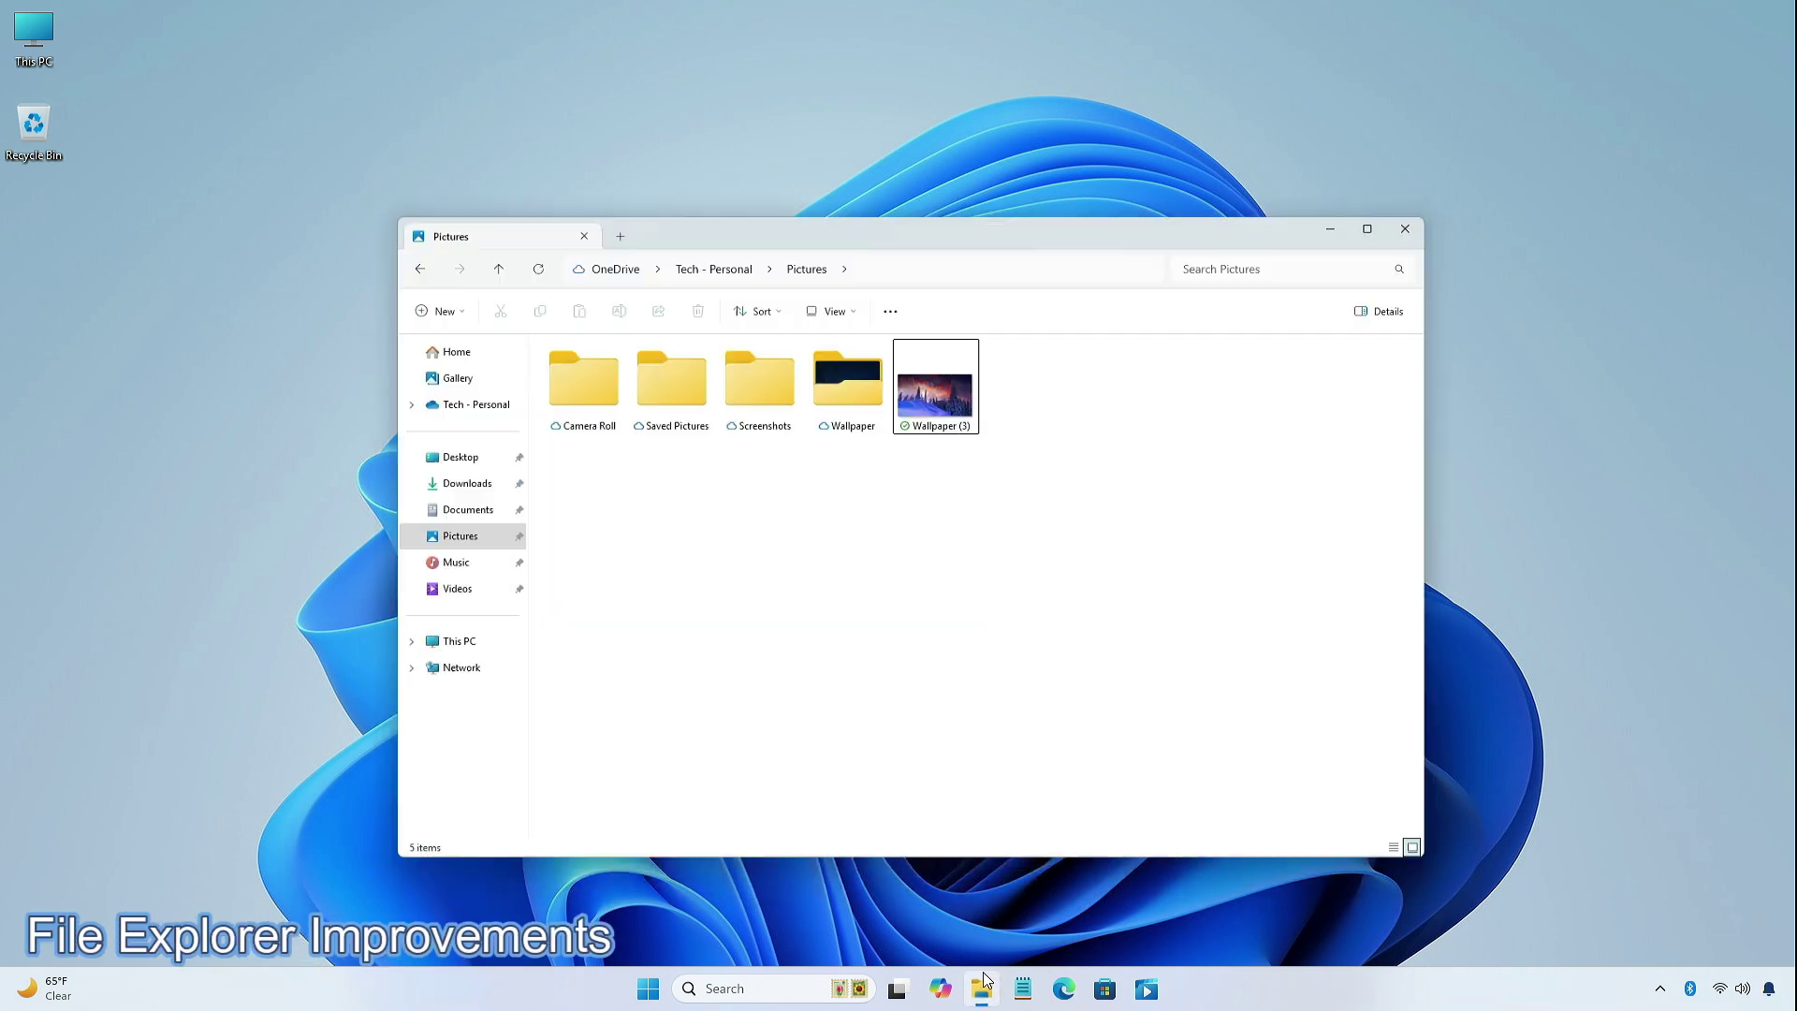
{"action": "right_click", "coordinate": [920, 350]}
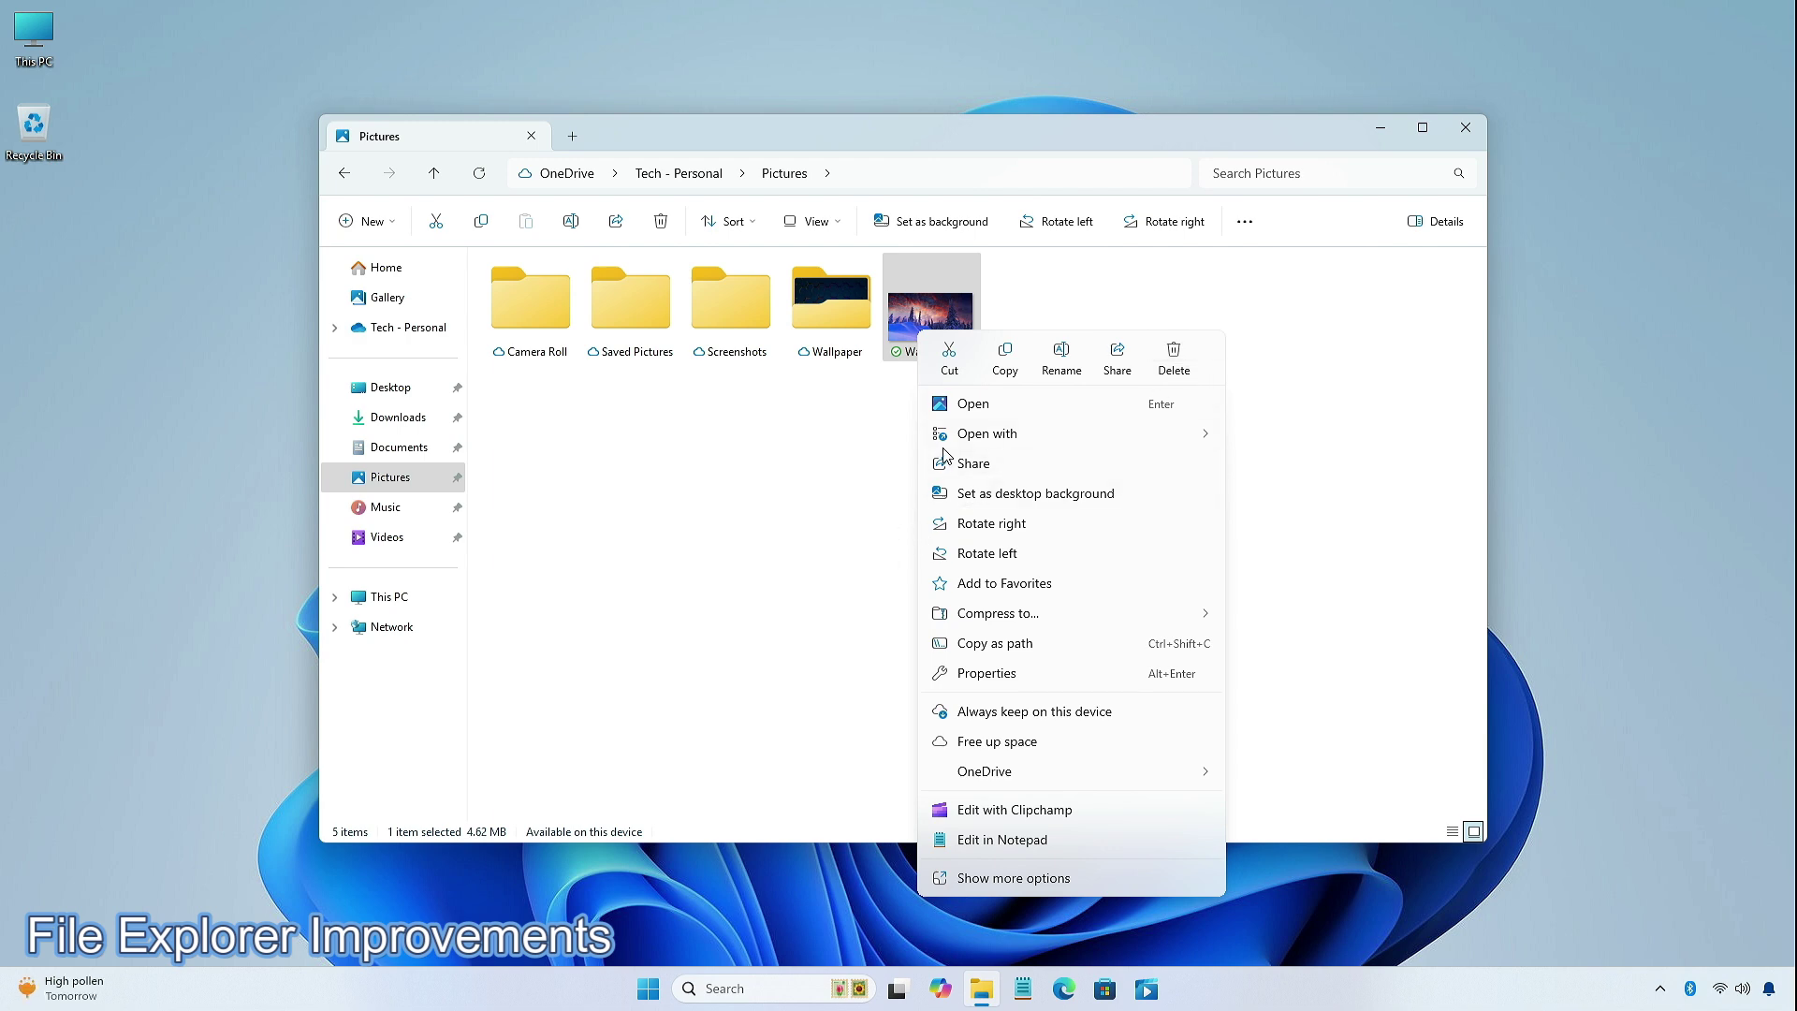
{"action": "mouse_move", "coordinate": [995, 615]}
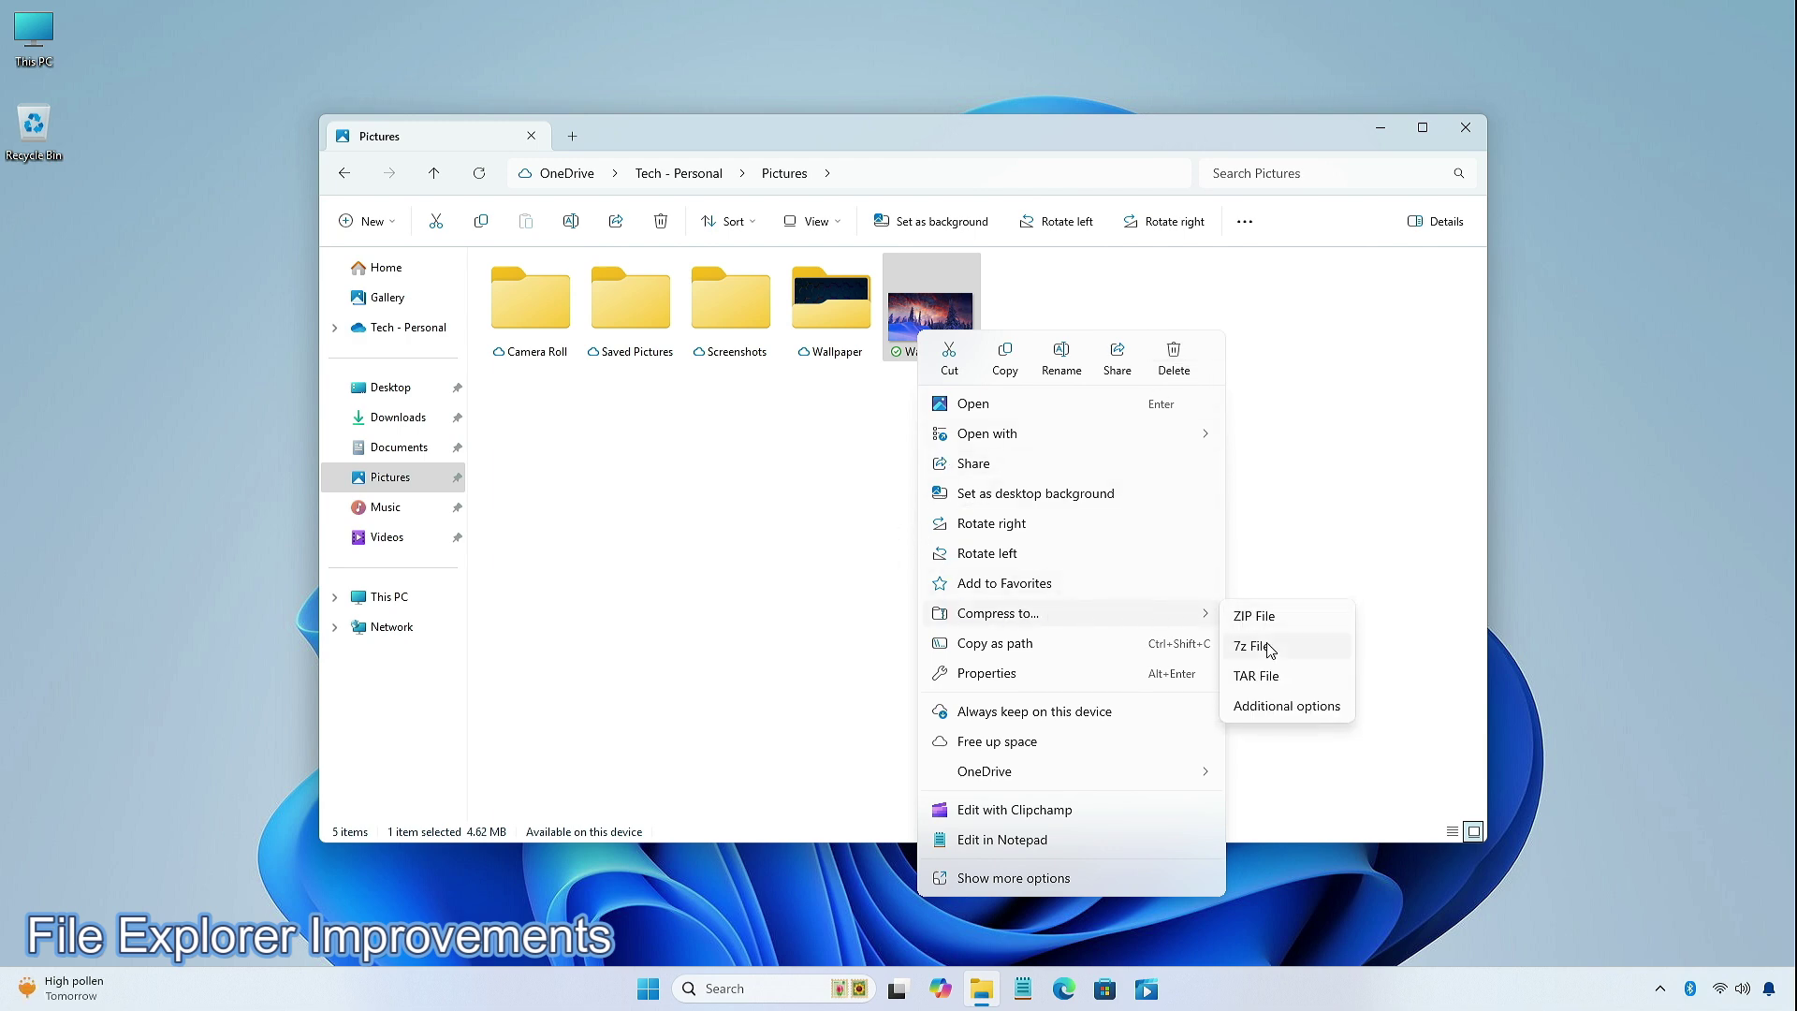
{"action": "left_click", "coordinate": [1259, 705]}
Step: Keep format (None) and method BZip2, and set compression level to 4
{"action": "left_click", "coordinate": [847, 452]}
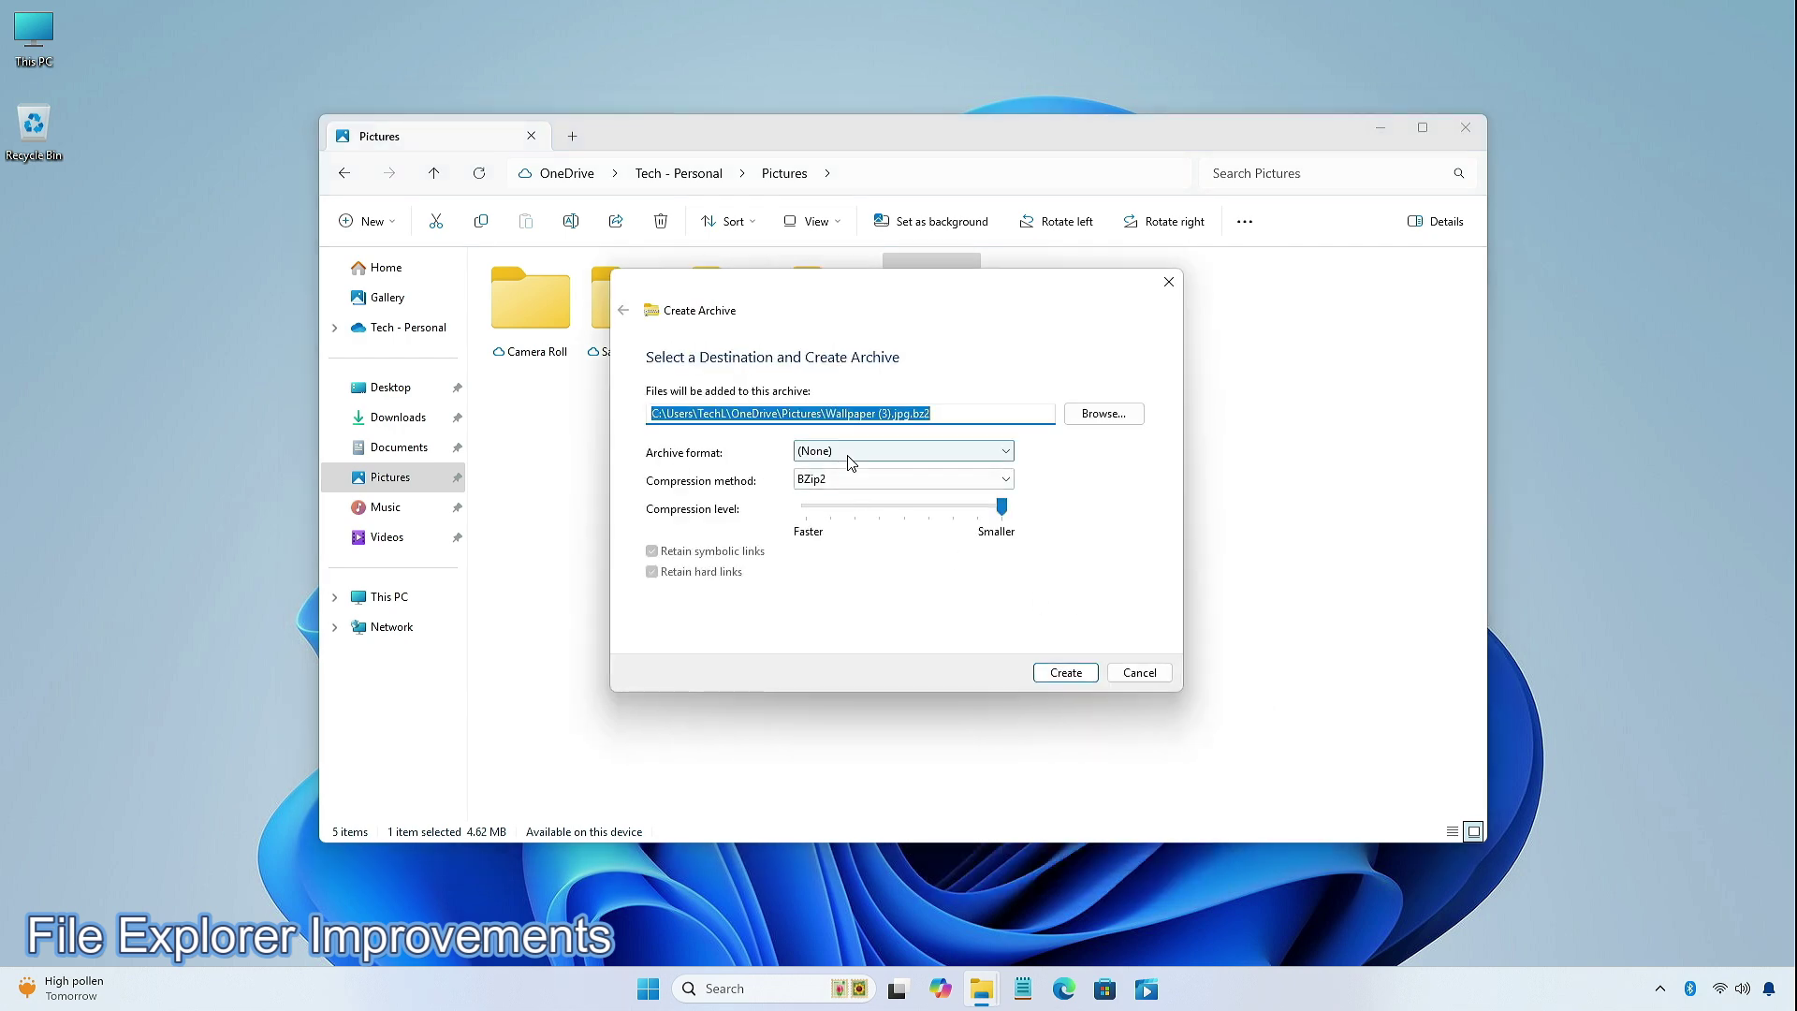
{"action": "left_click", "coordinate": [846, 451]}
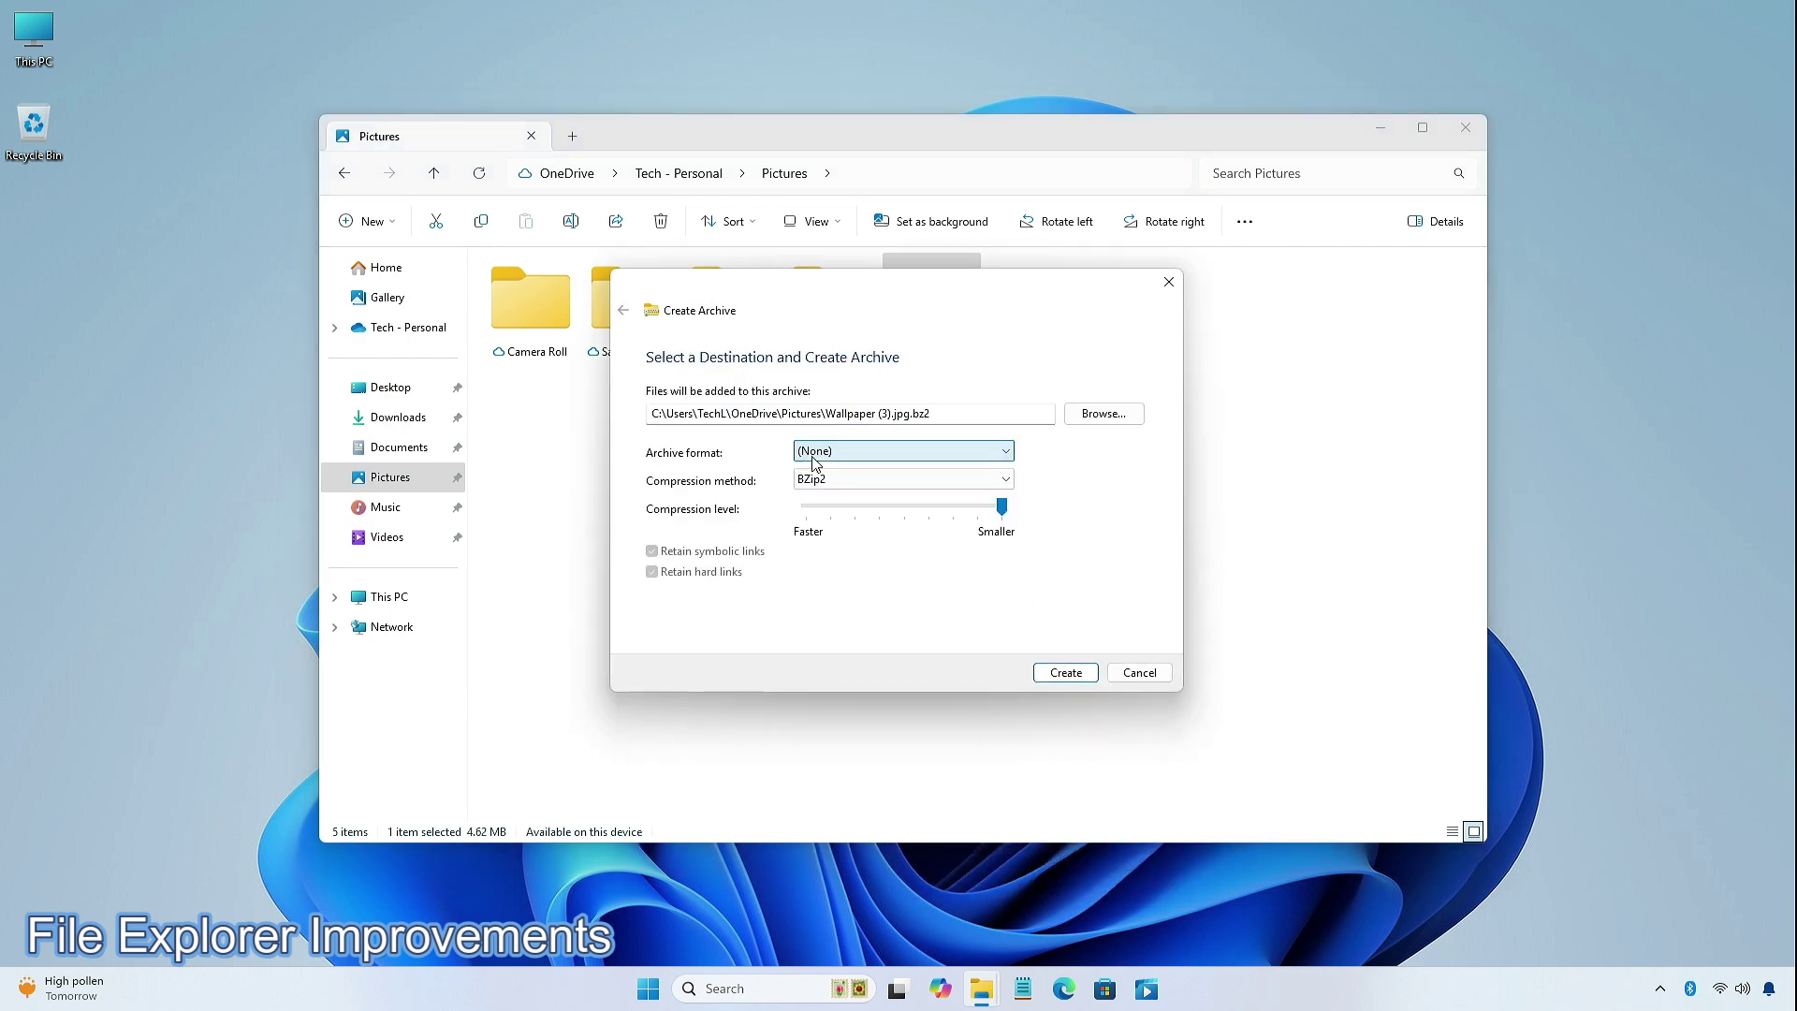
{"action": "left_click", "coordinate": [849, 487]}
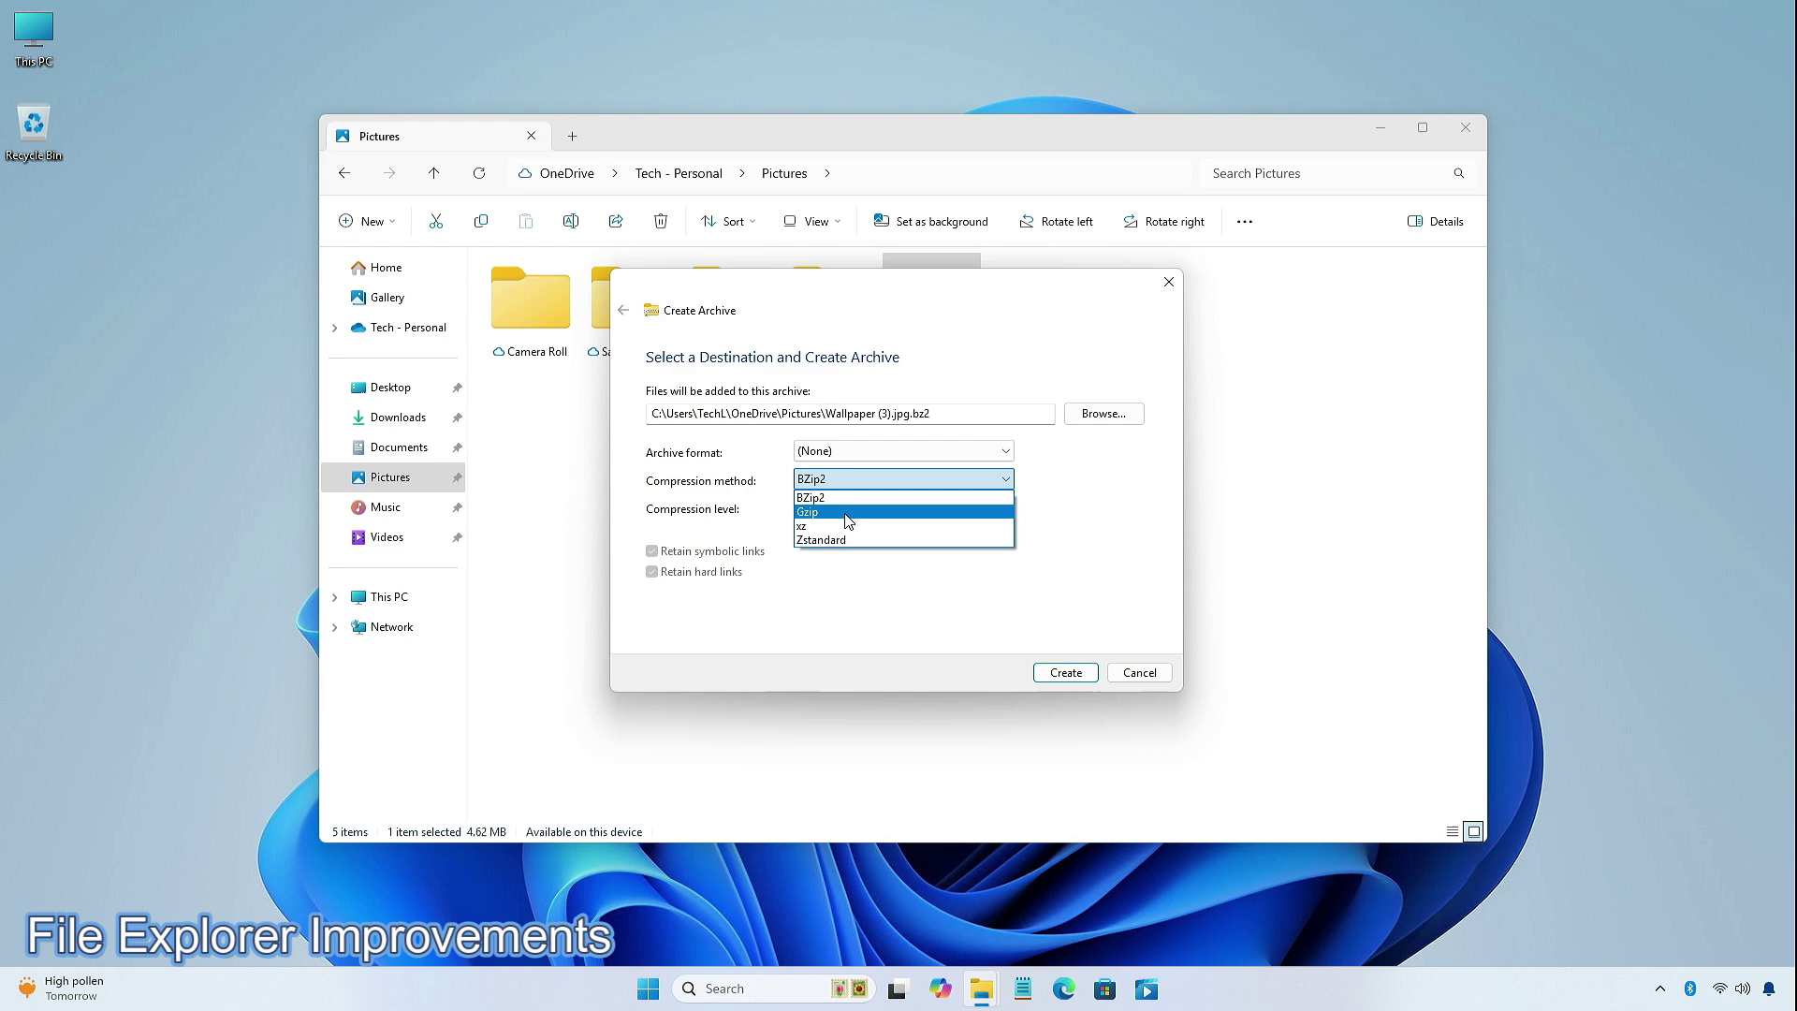
{"action": "left_click", "coordinate": [824, 492]}
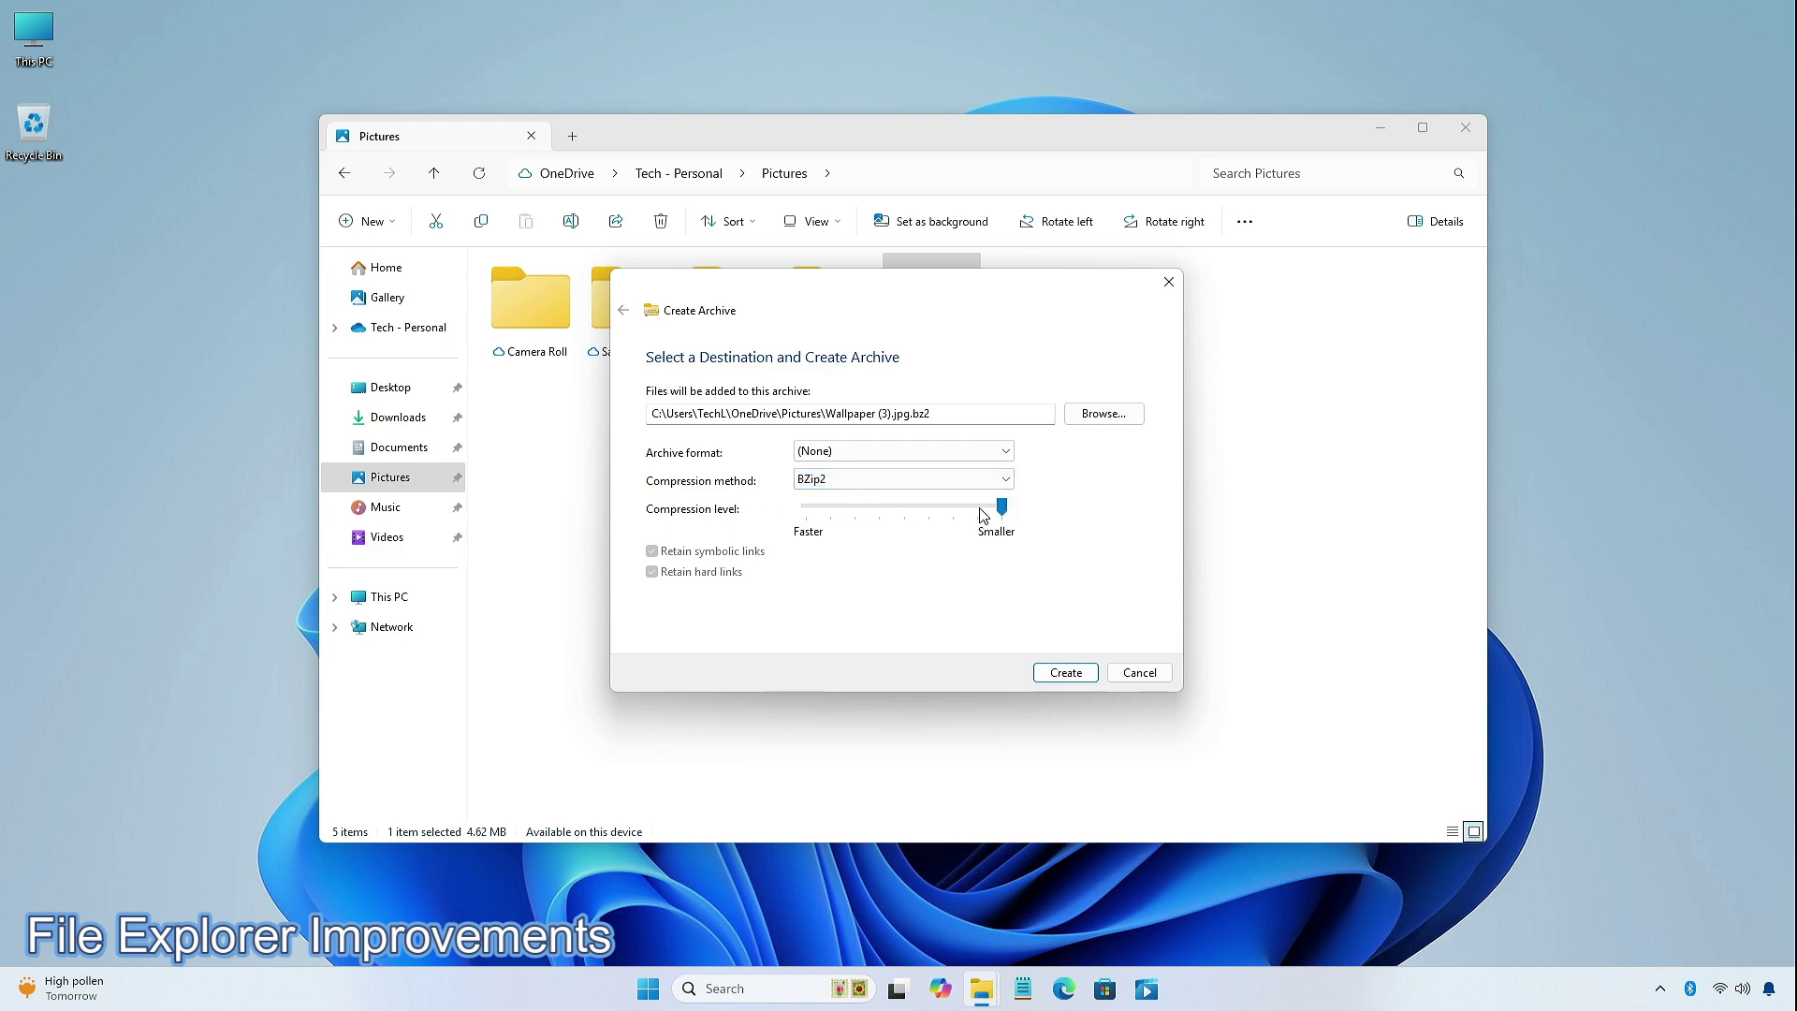
{"action": "mouse_move", "coordinate": [1000, 508]}
{"action": "left_mouse_down"}
{"action": "mouse_move", "coordinate": [870, 511]}
{"action": "mouse_move", "coordinate": [1001, 508]}
{"action": "left_mouse_up"}
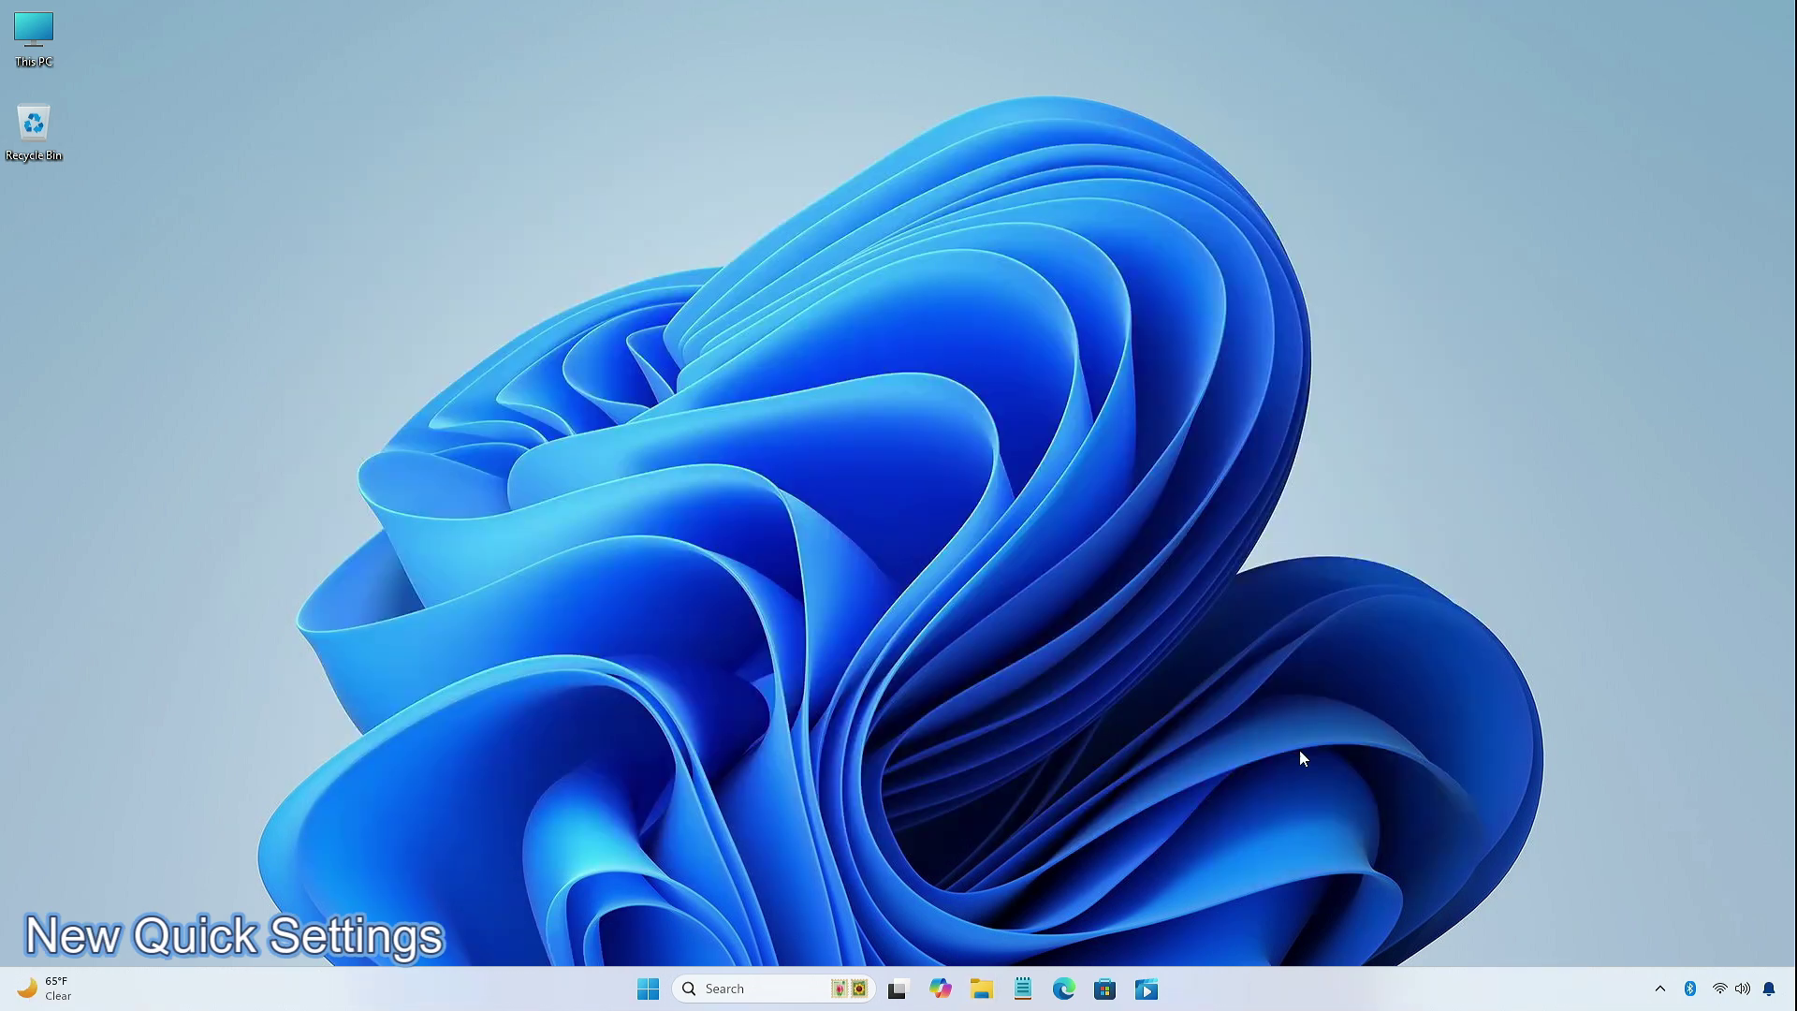
{"action": "left_click", "coordinate": [1733, 1000]}
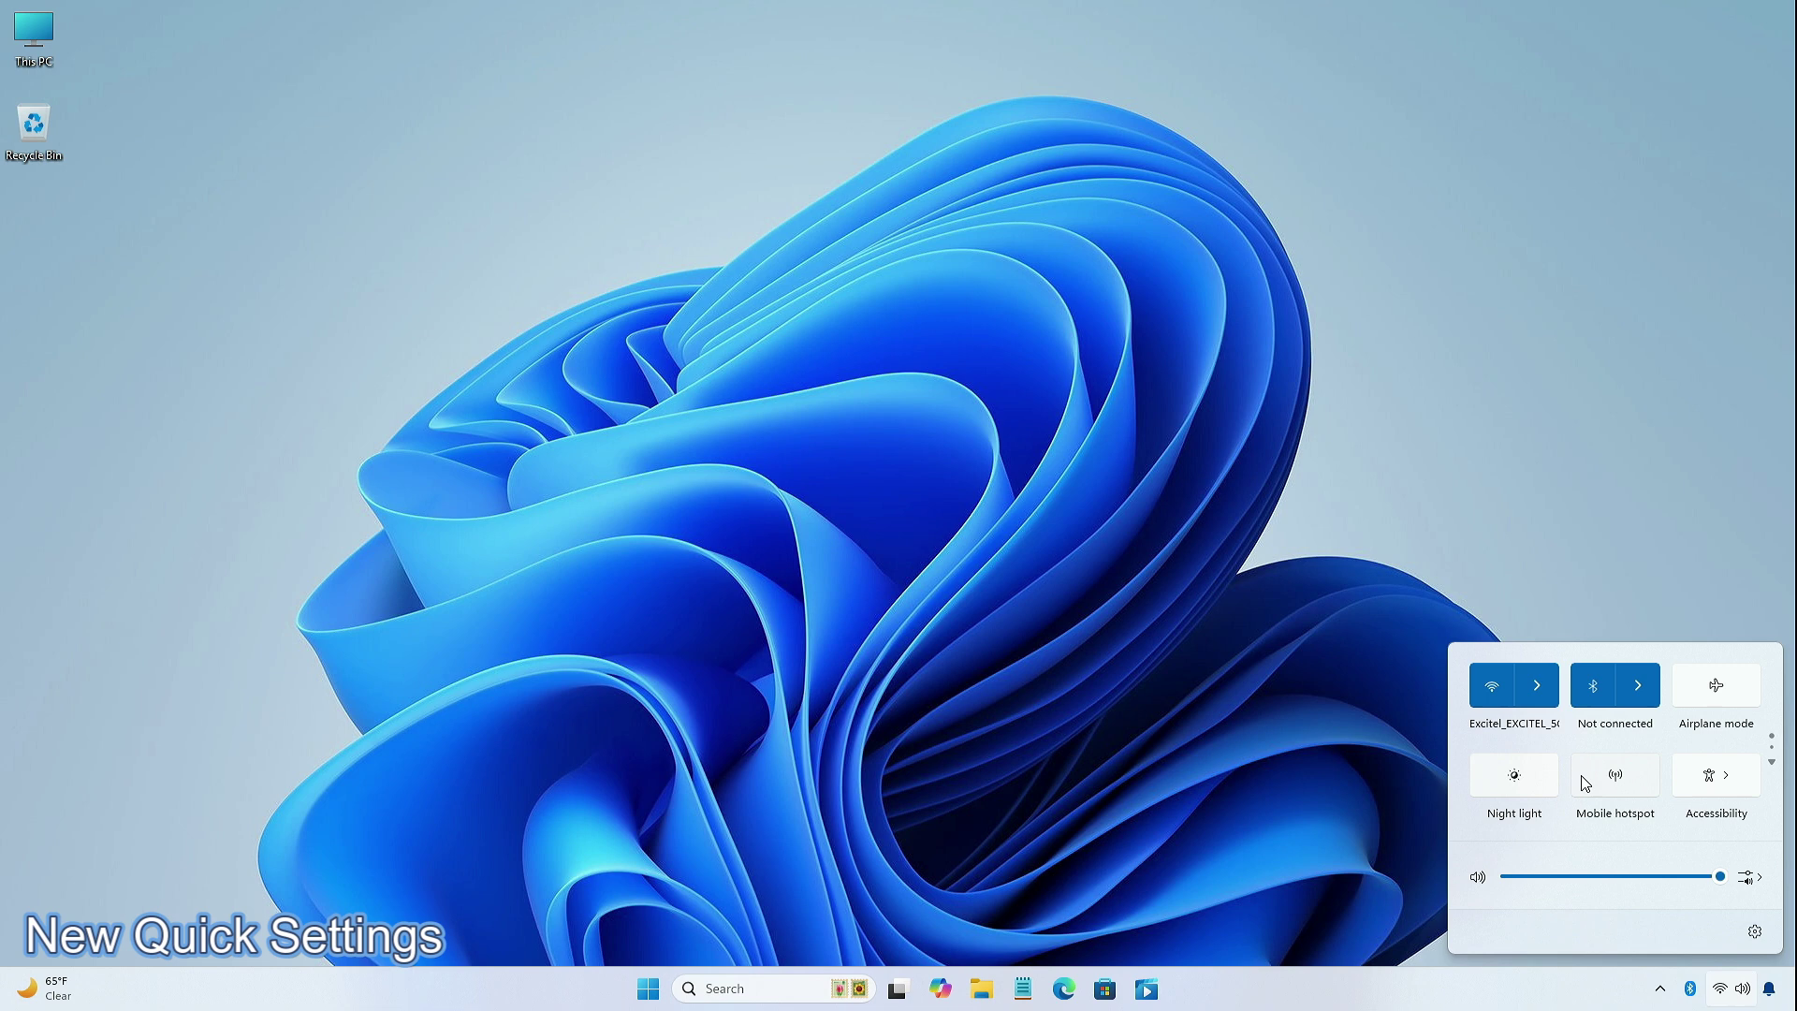
{"action": "scroll", "coordinate": [1678, 801], "scroll_direction": "down", "scroll_amount": 1}
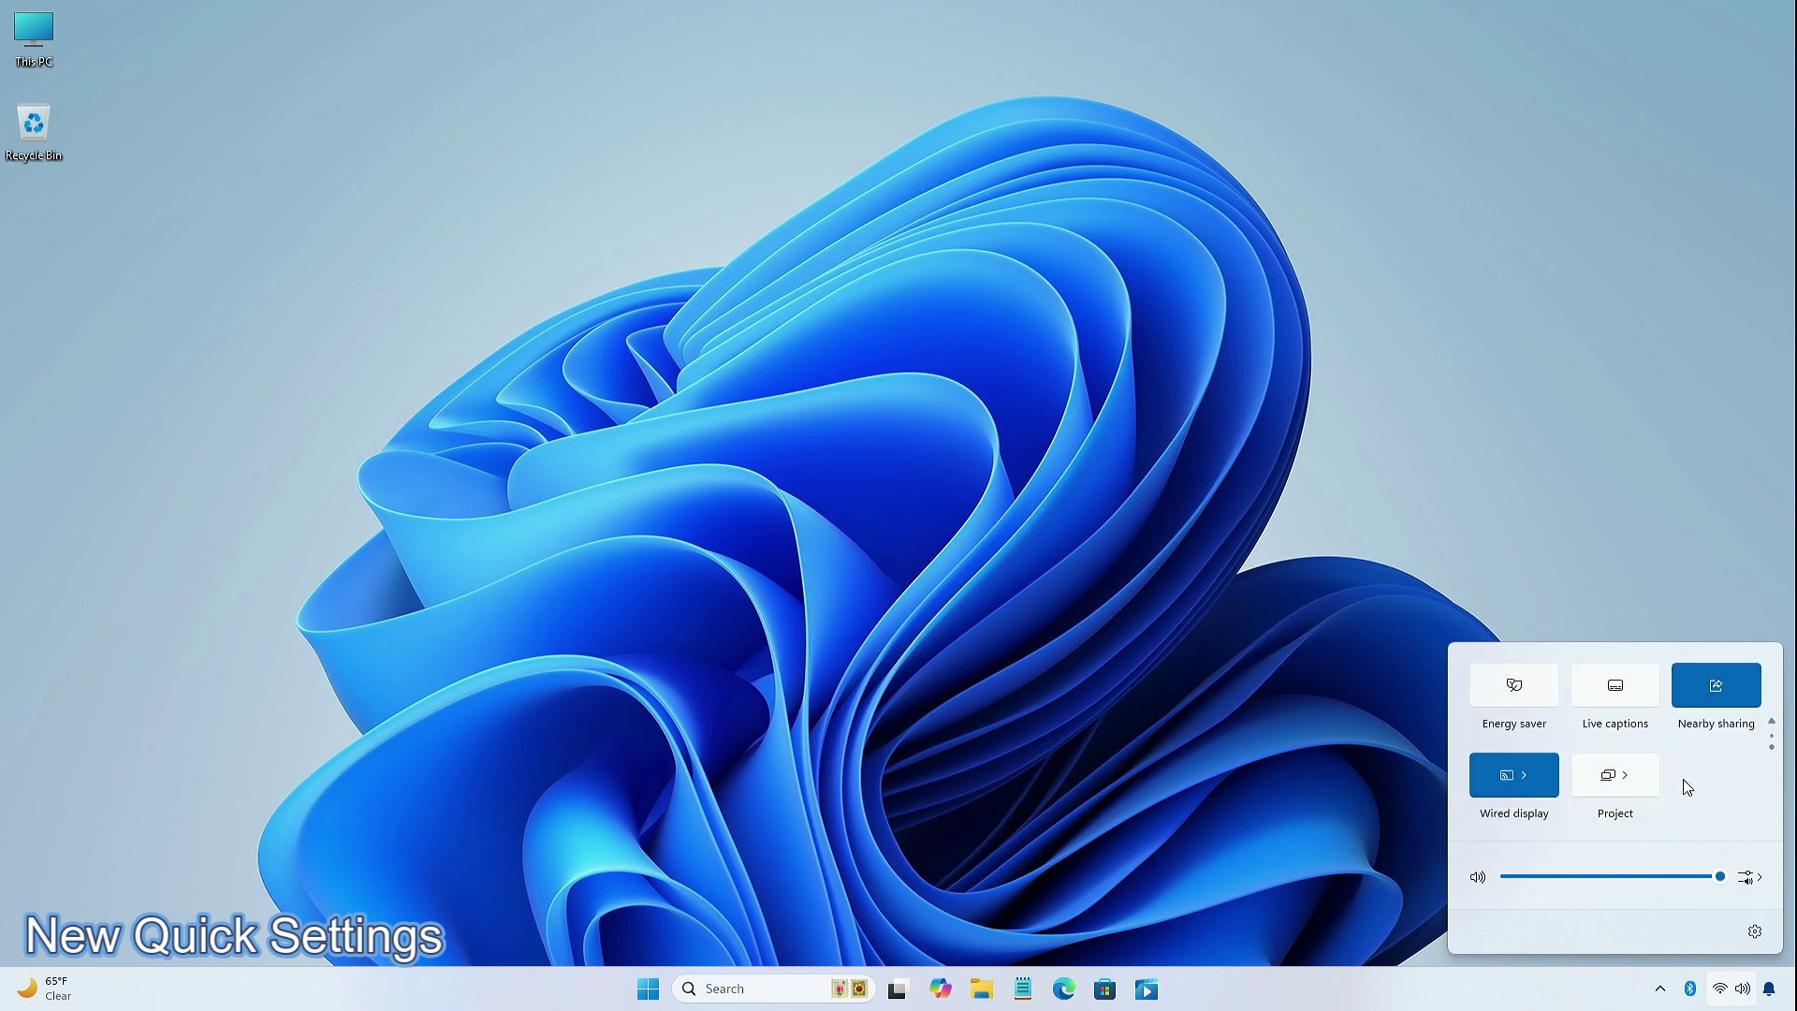
{"action": "scroll", "coordinate": [1684, 784], "scroll_direction": "up", "scroll_amount": 1}
{"action": "scroll", "coordinate": [1687, 784], "scroll_direction": "down", "scroll_amount": 1}
{"action": "scroll", "coordinate": [1685, 784], "scroll_direction": "up", "scroll_amount": 1}
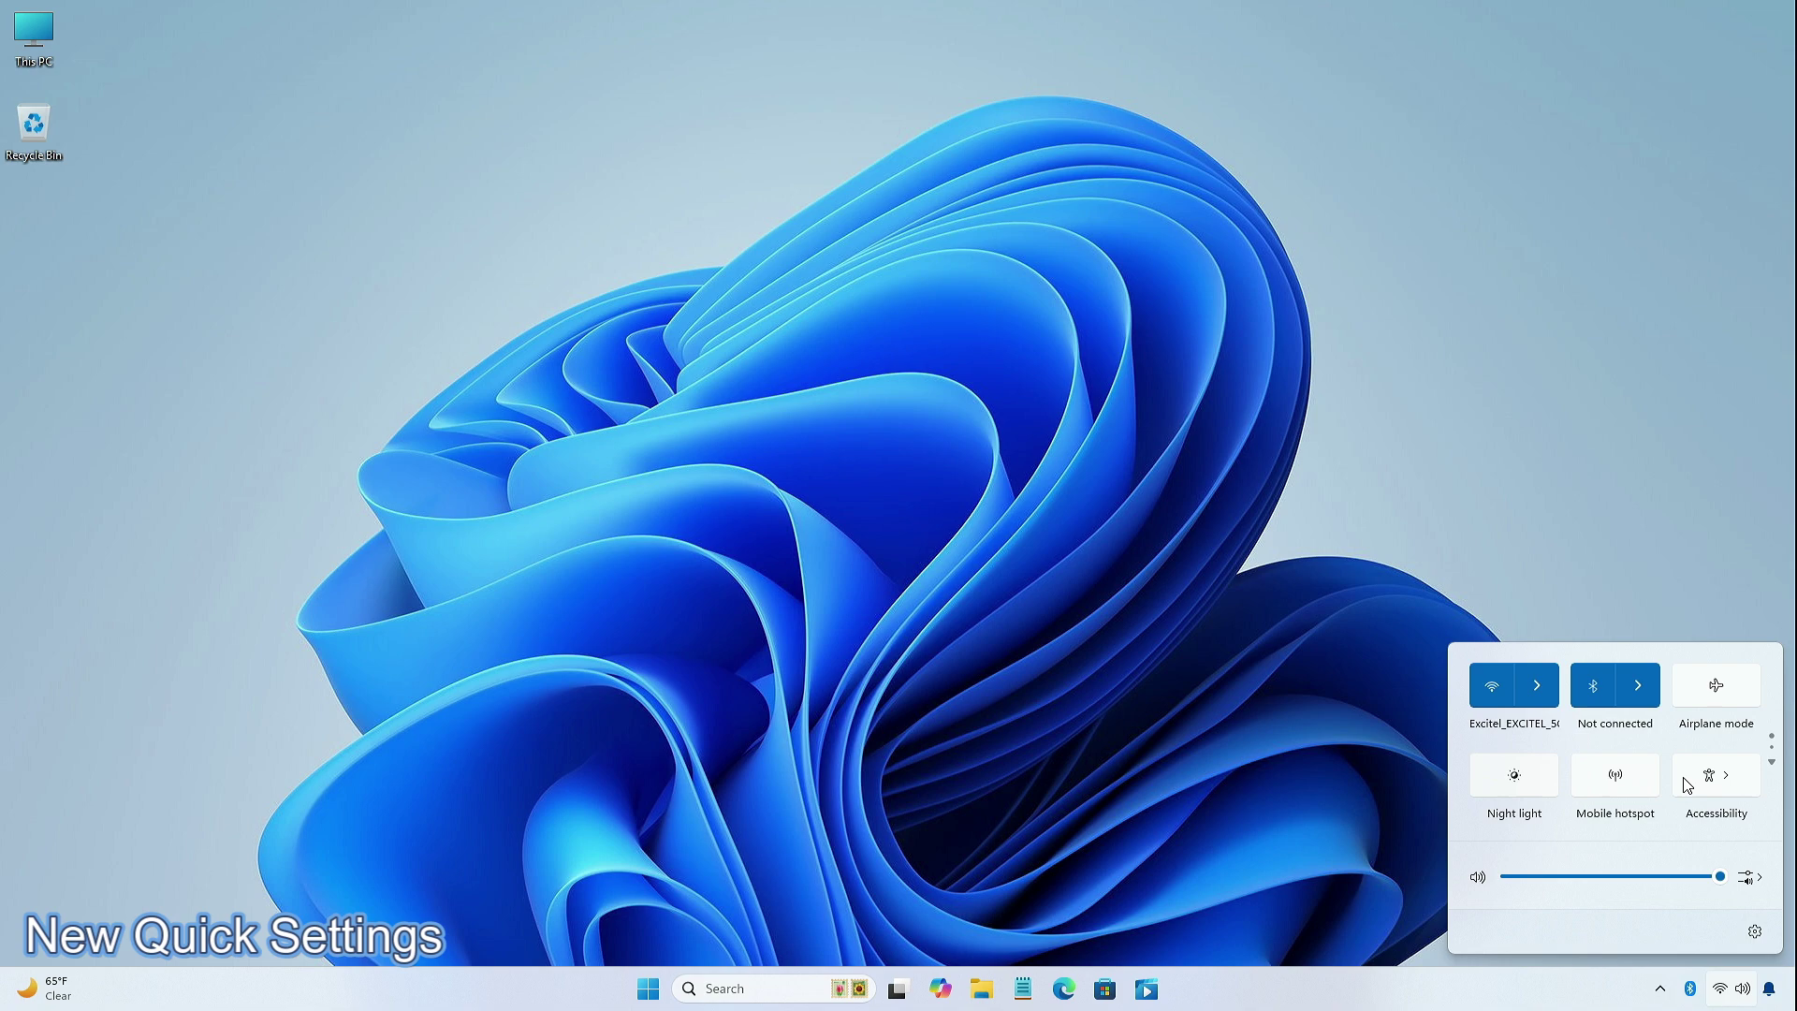
{"action": "left_click", "coordinate": [904, 556]}
{"action": "mouse_move", "coordinate": [983, 978]}
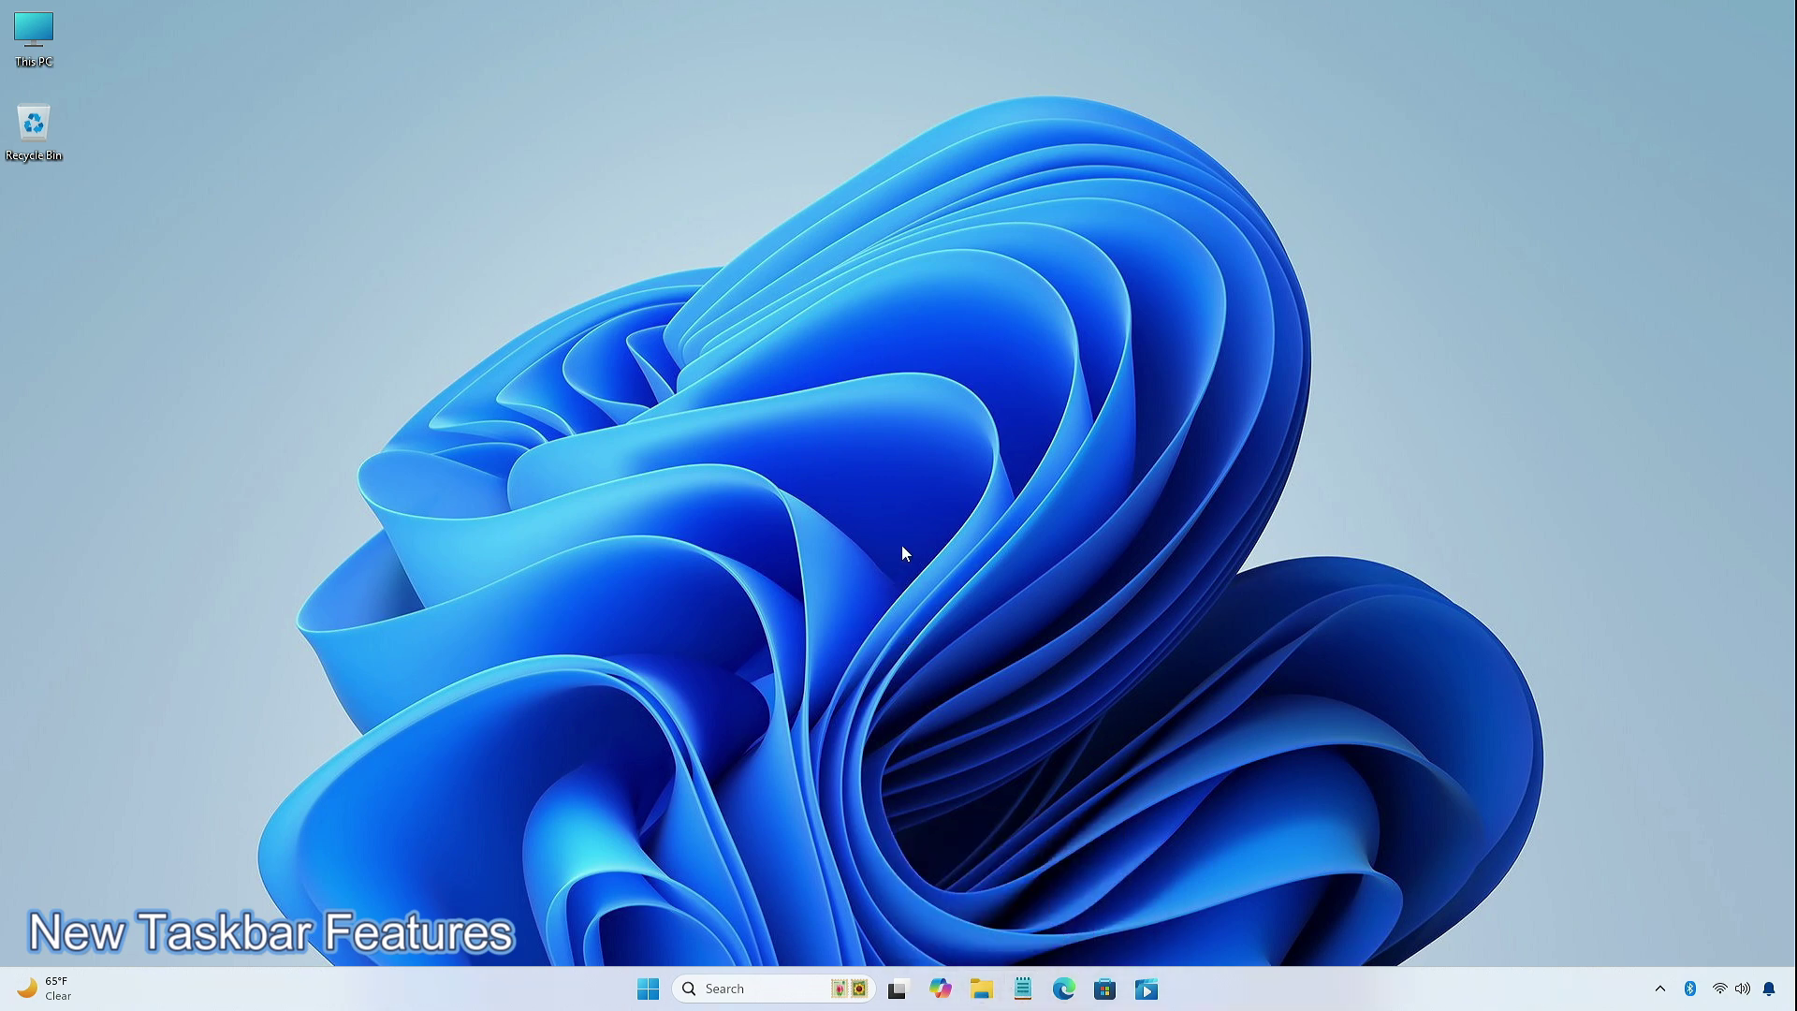
{"action": "key", "text": "super+t"}
{"action": "key", "text": "super+t"}
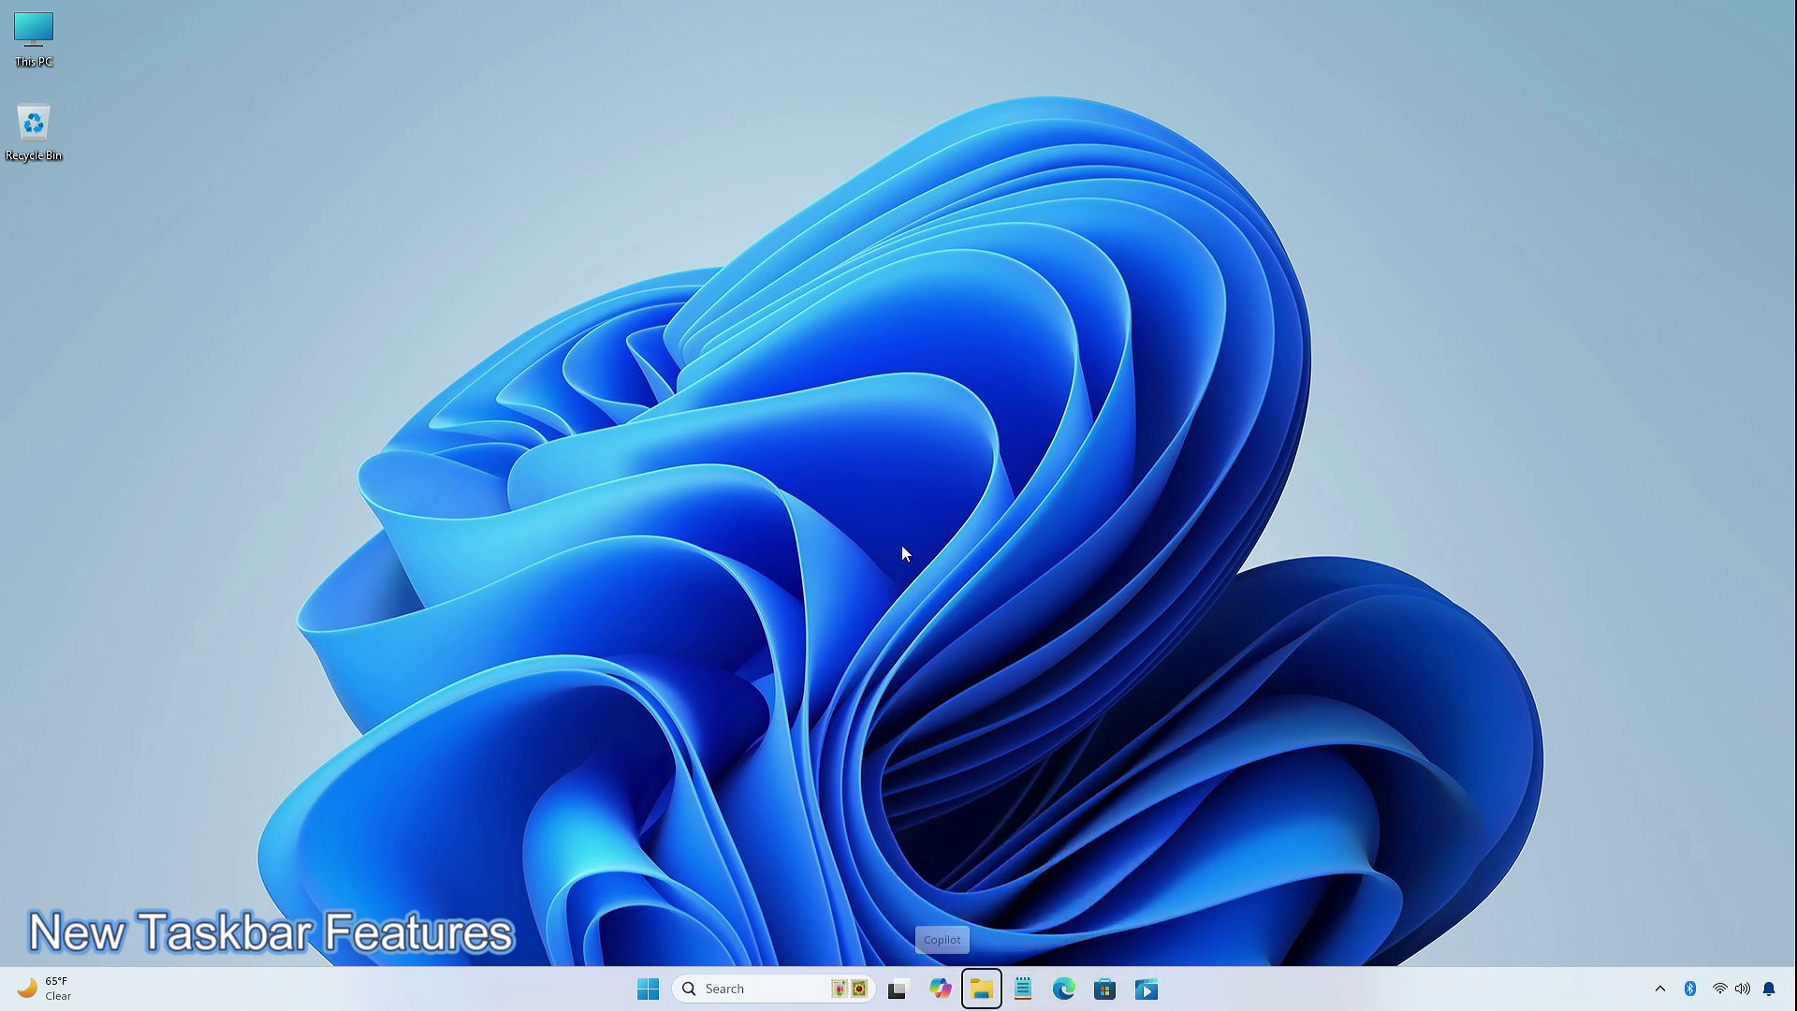
{"action": "key", "text": "super+t"}
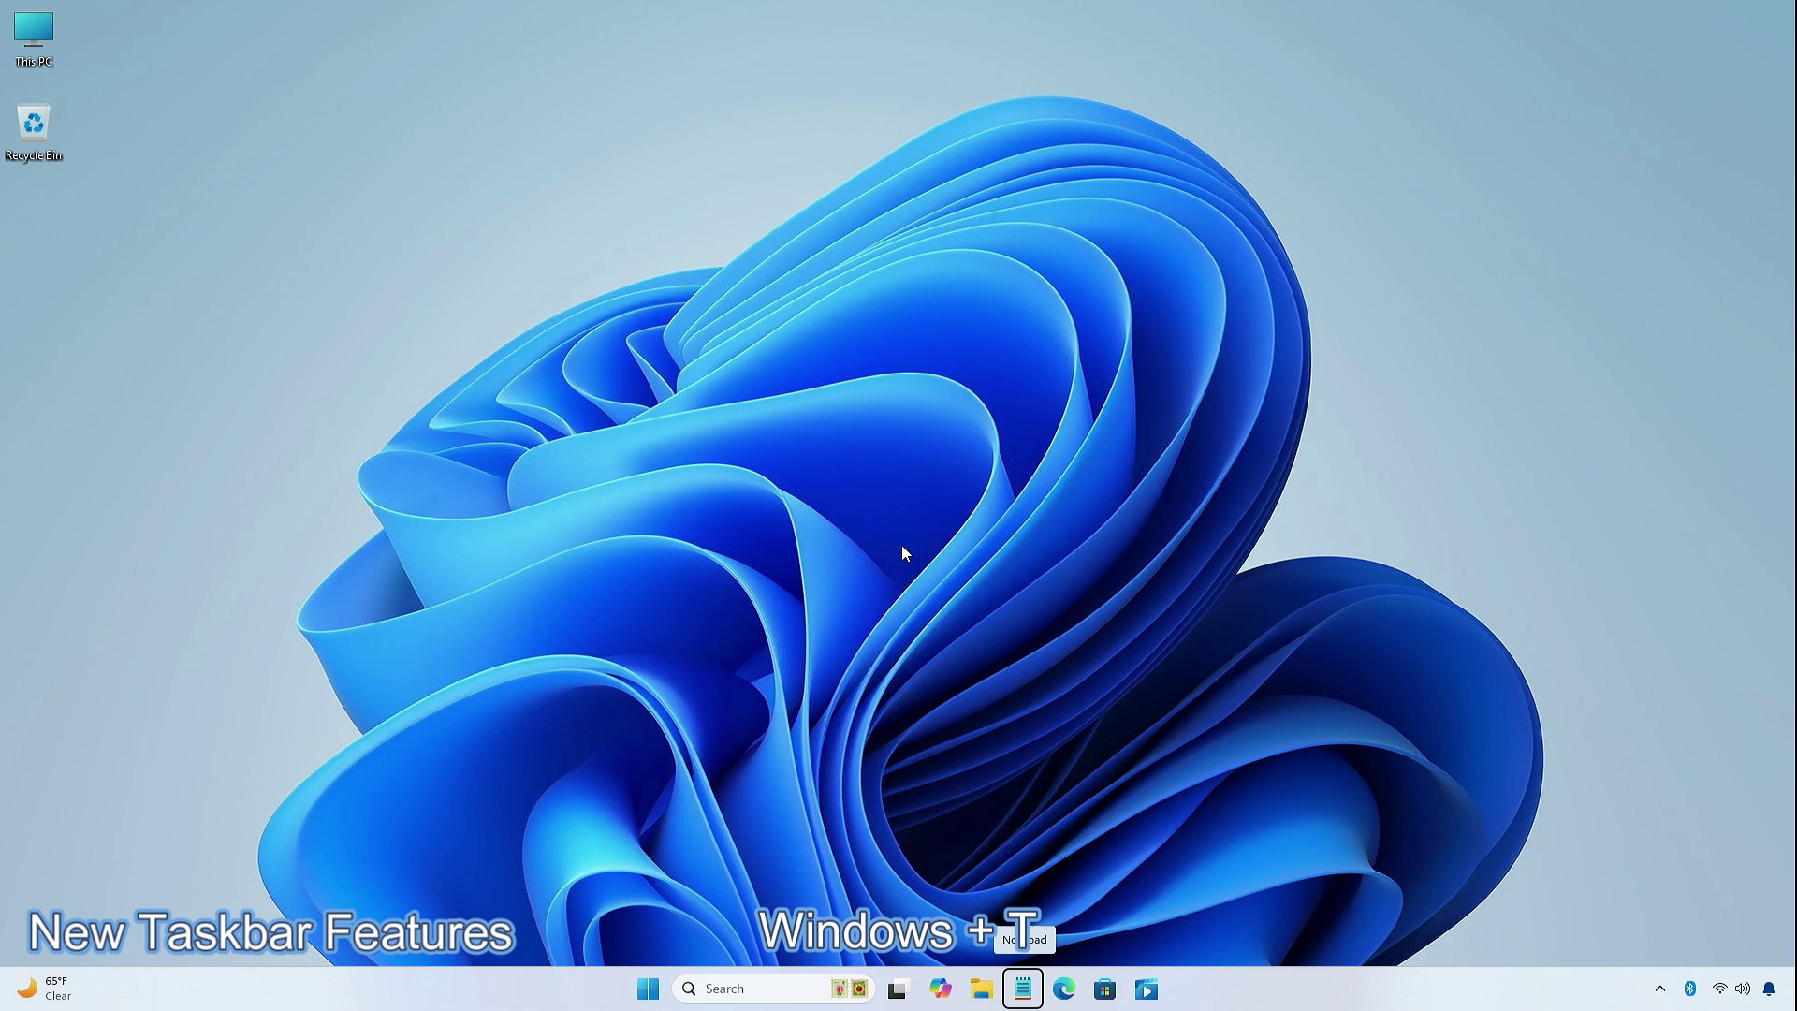
{"action": "key", "text": "super+t"}
{"action": "key", "text": "super+t"}
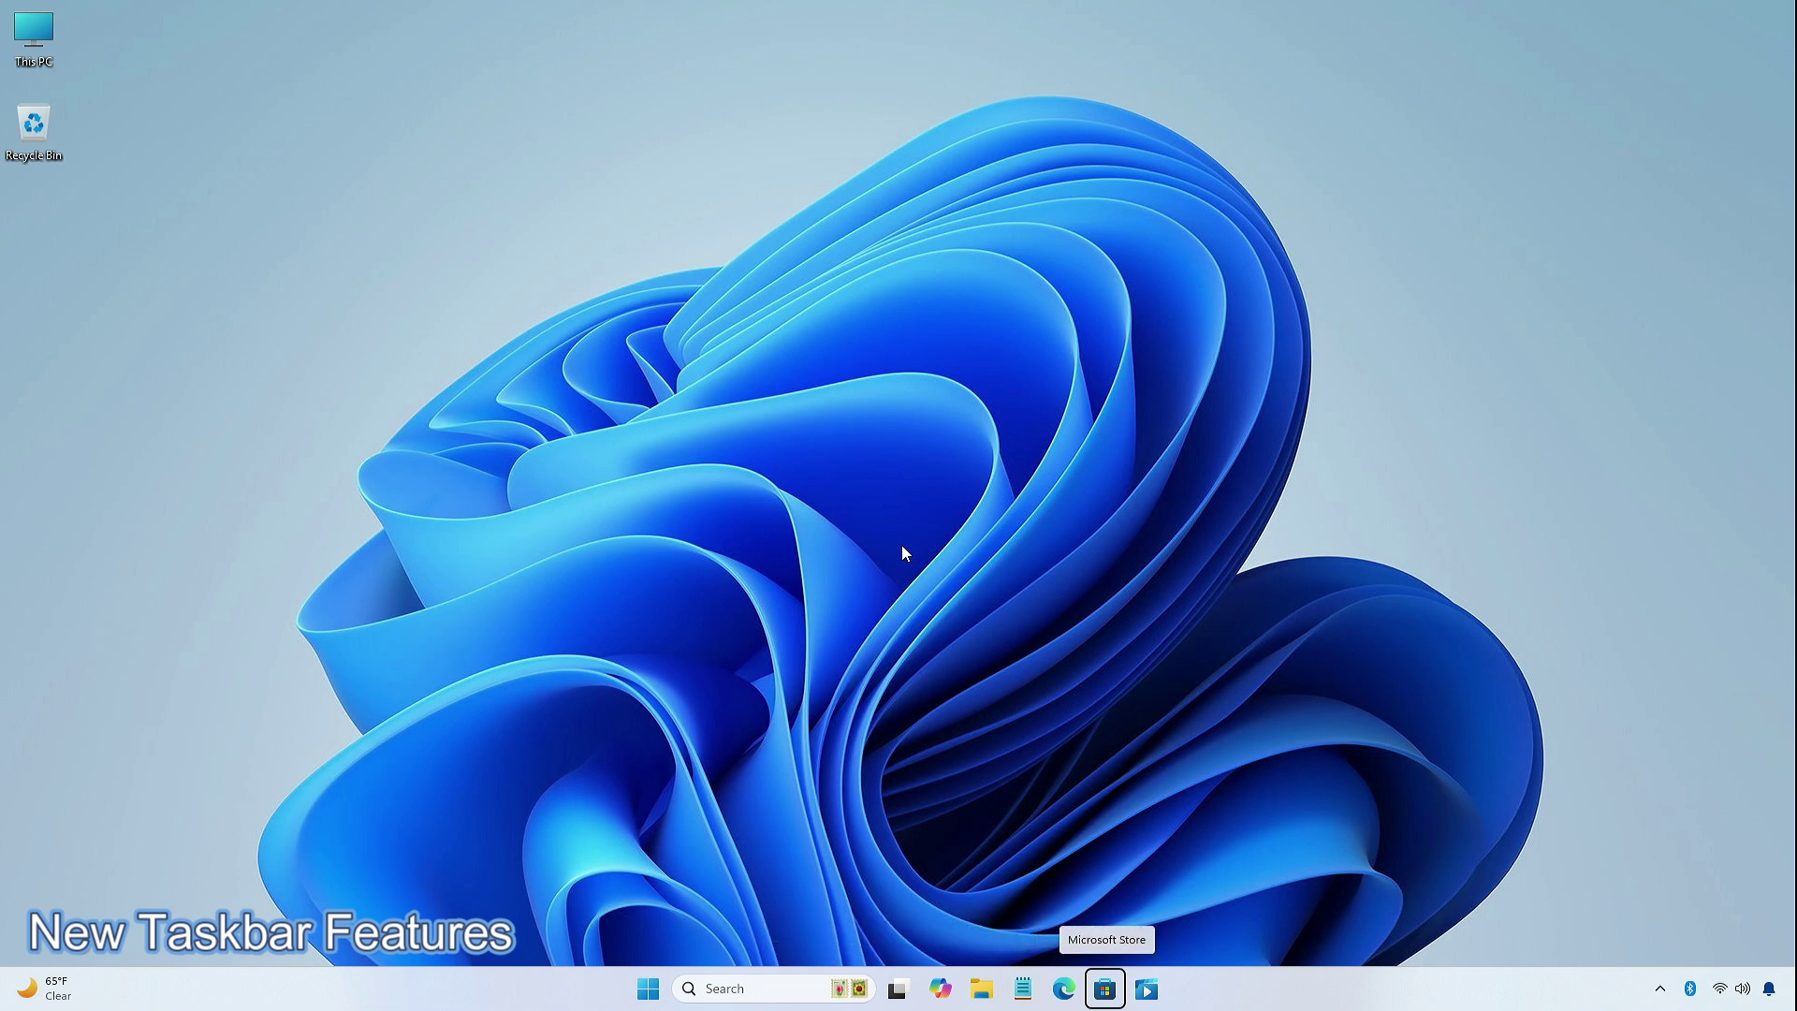
{"action": "key", "text": "super+t"}
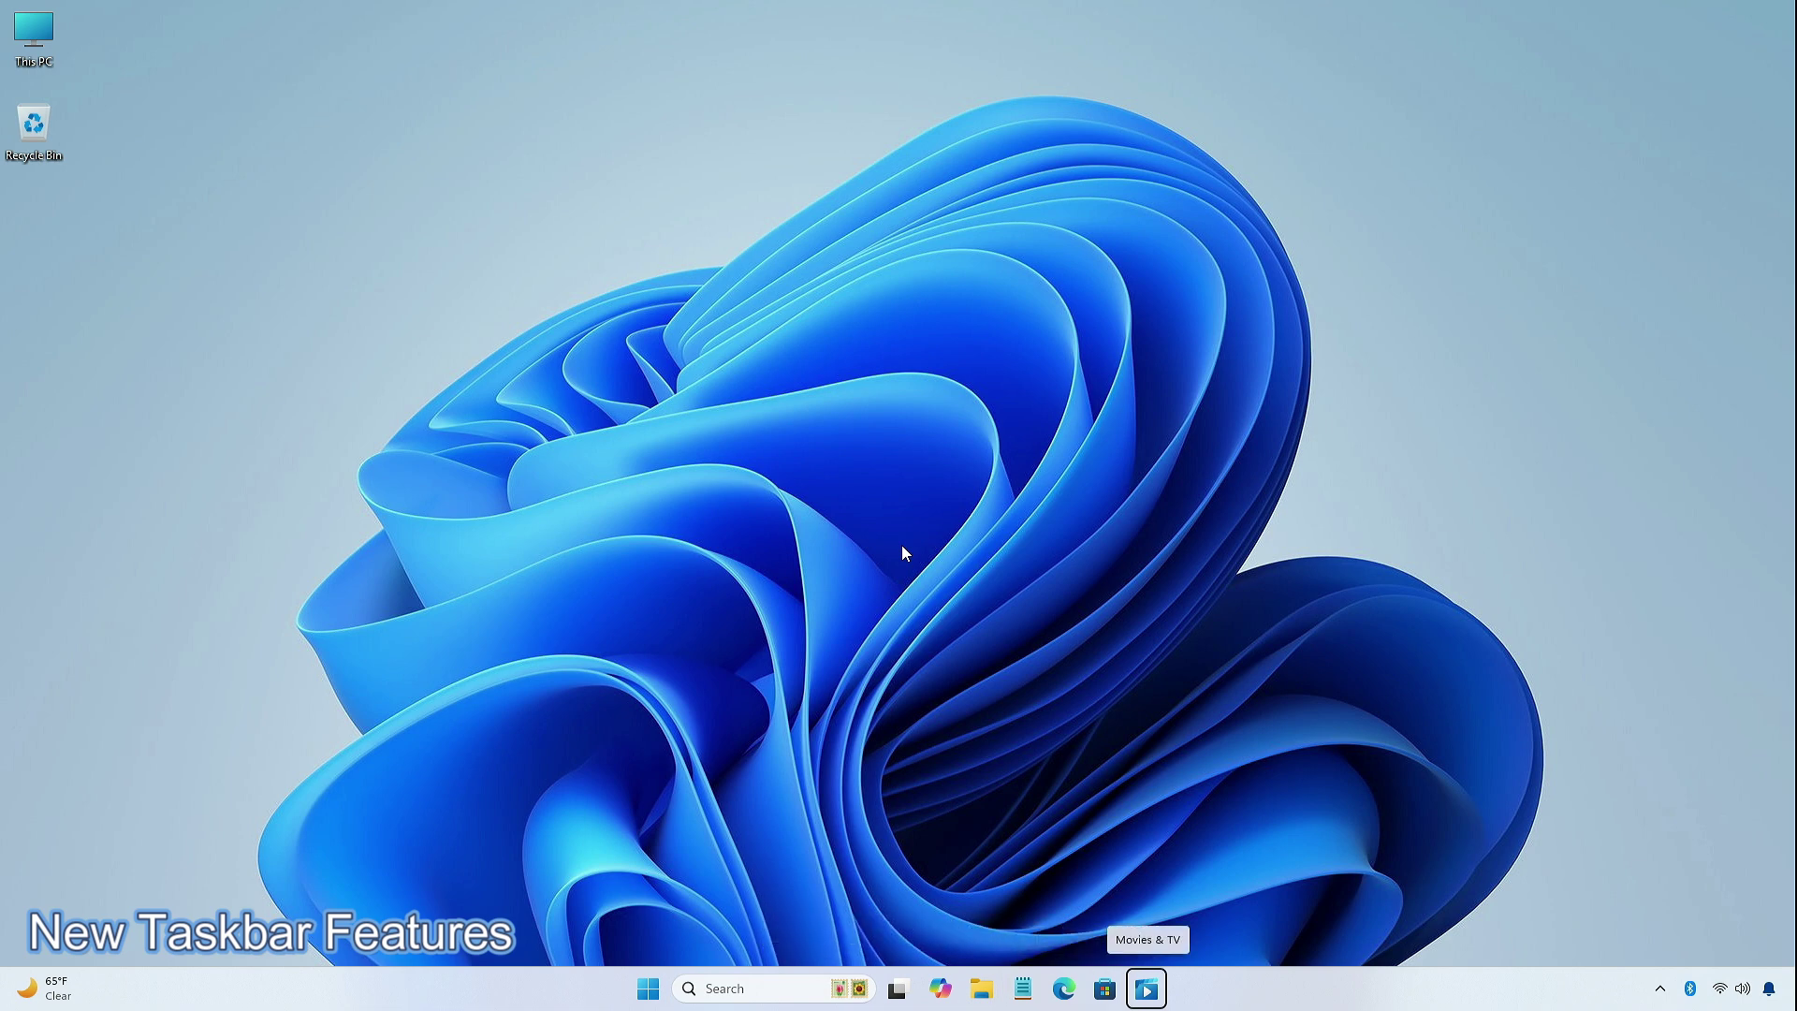
{"action": "key", "text": "super+t"}
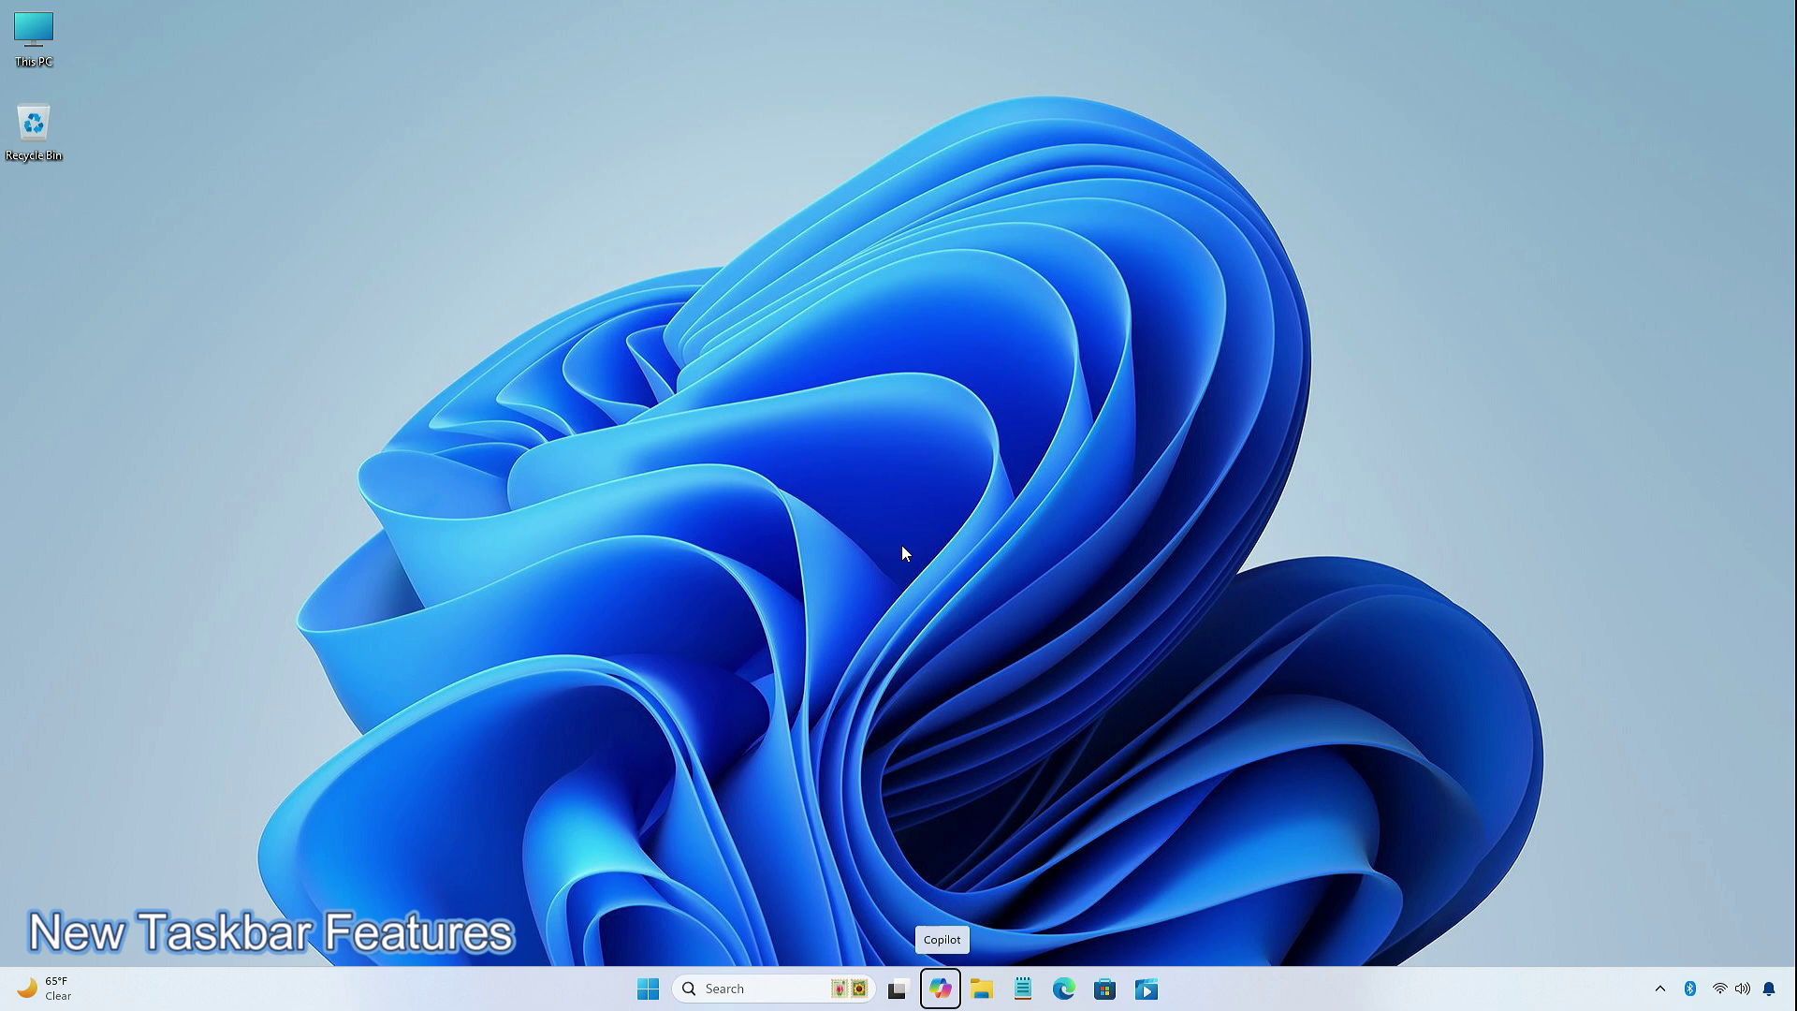
{"action": "key", "text": "super+t"}
{"action": "key", "text": "super+t"}
{"action": "key", "text": "super+t"}
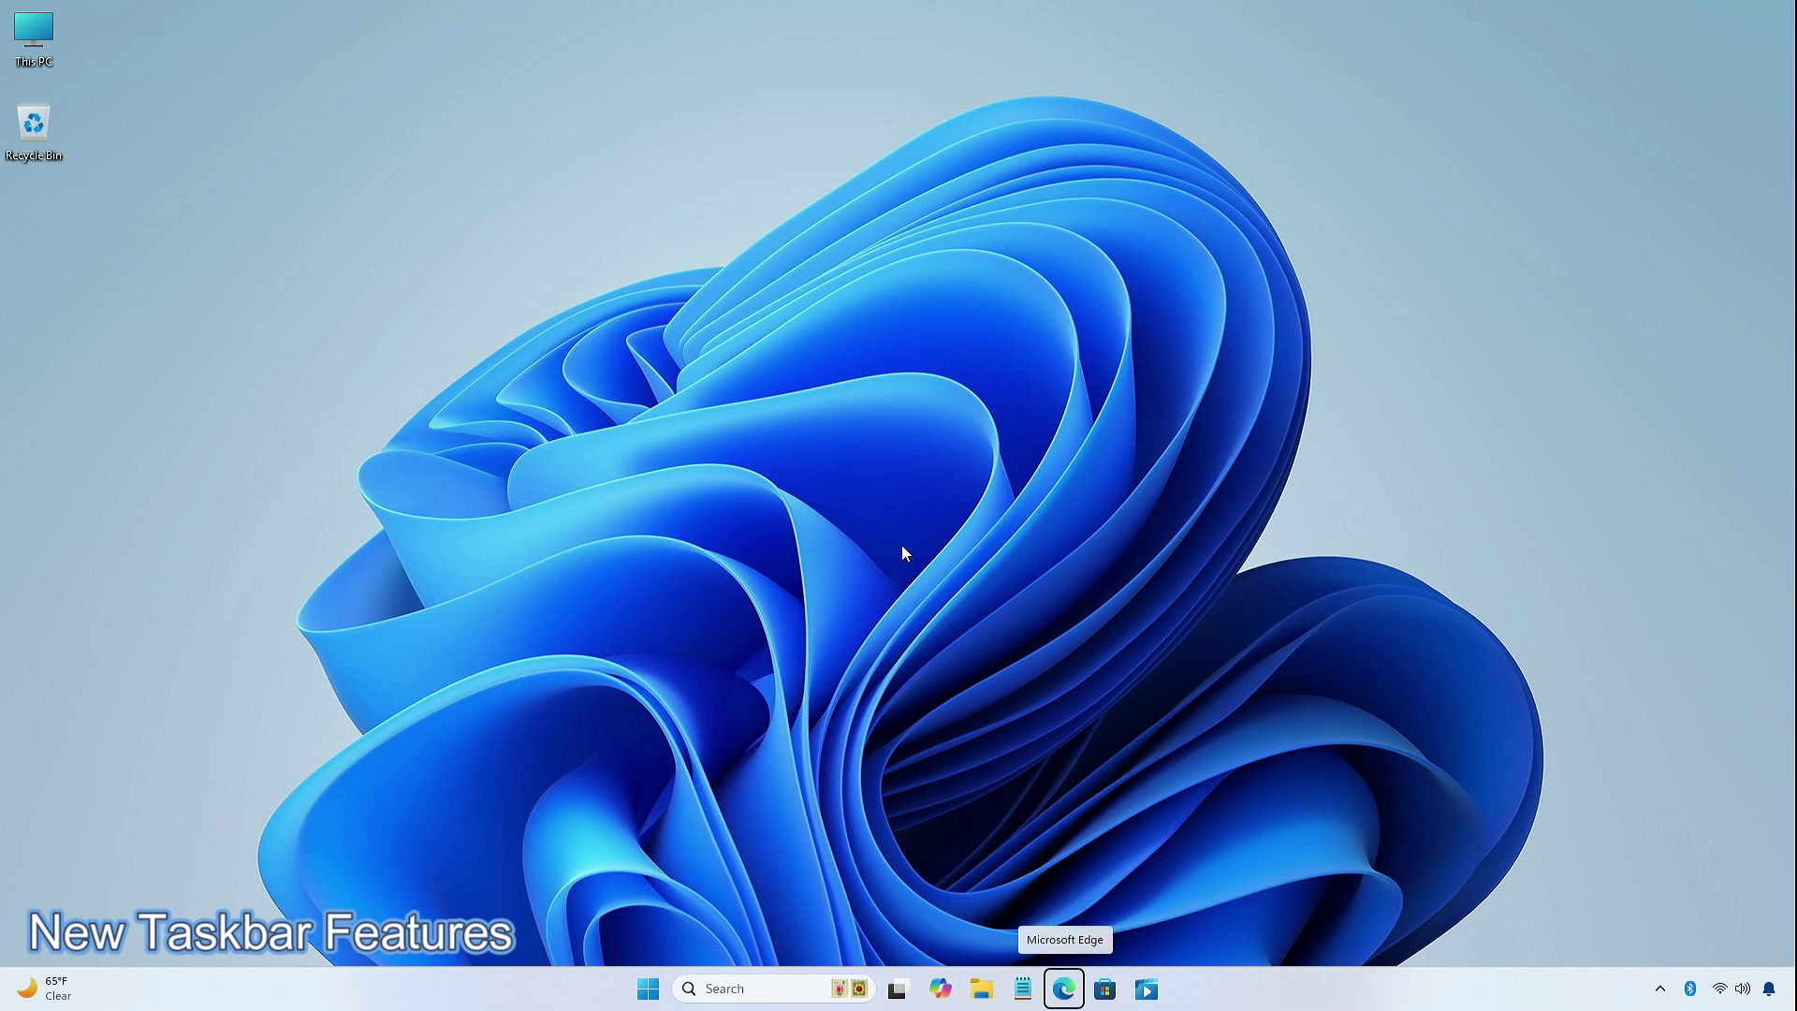
{"action": "key", "text": "super+t"}
{"action": "key", "text": "super+t"}
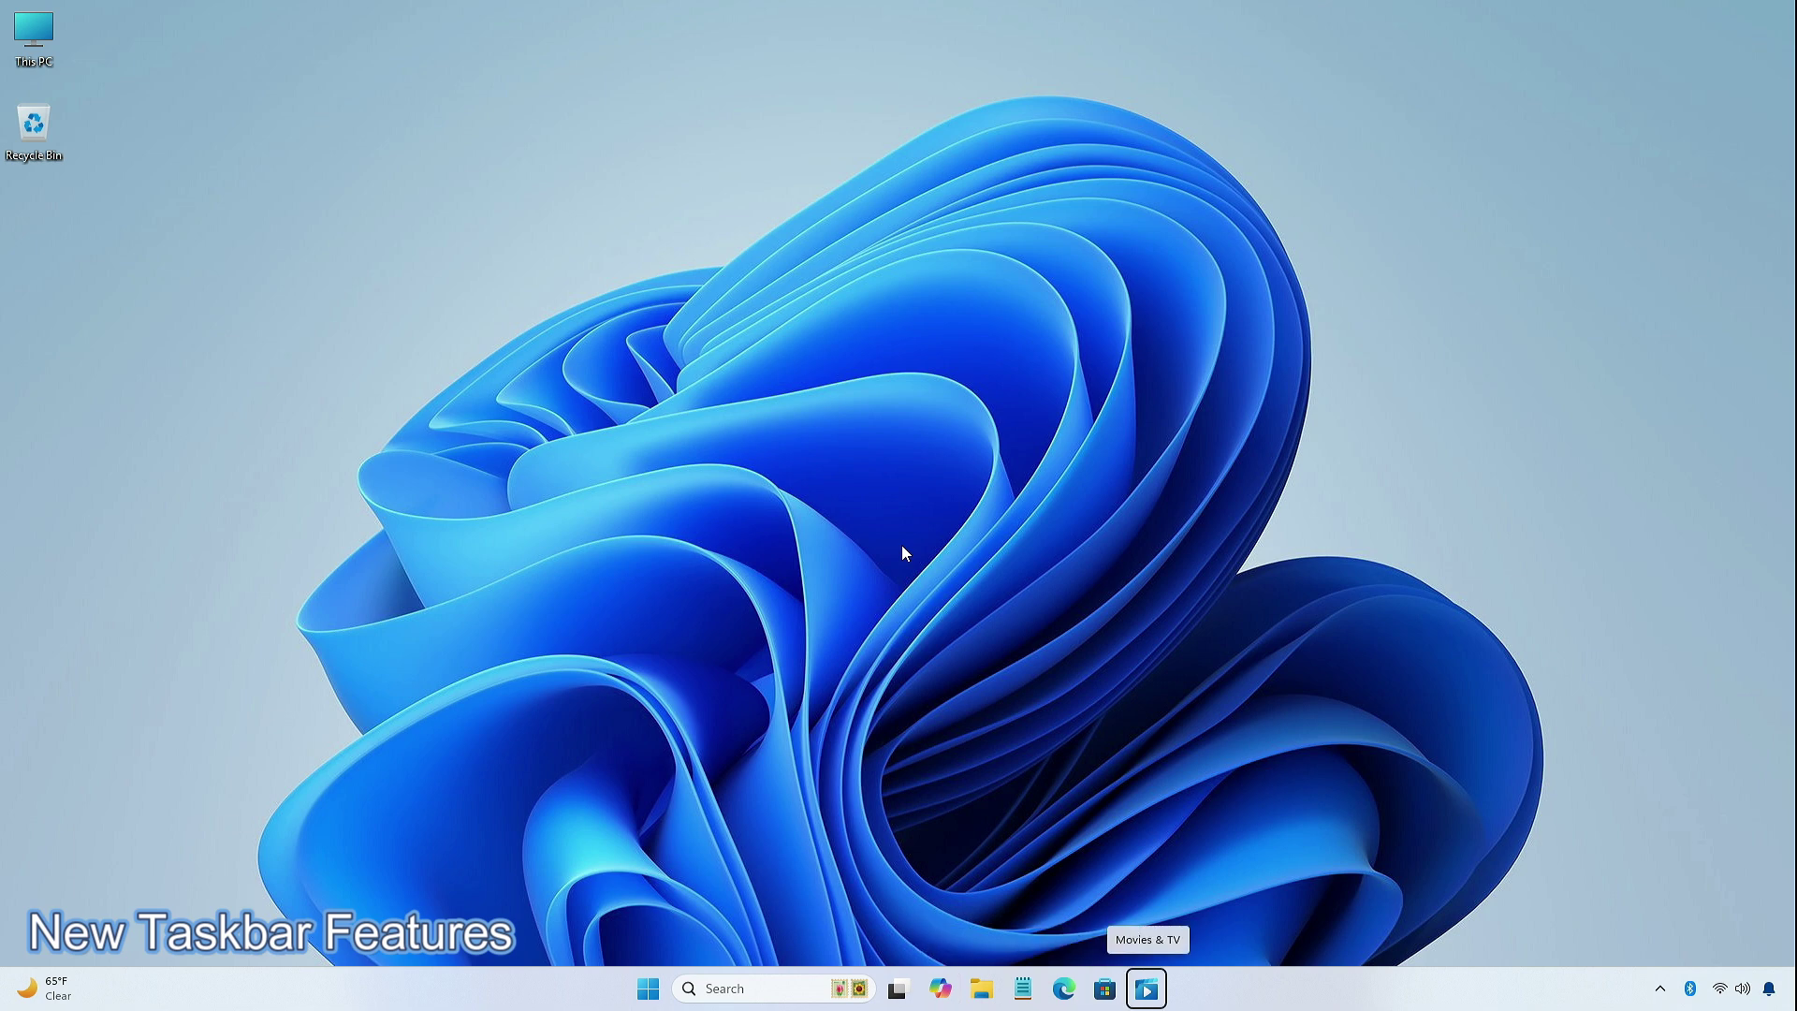
{"action": "key", "text": "Escape"}
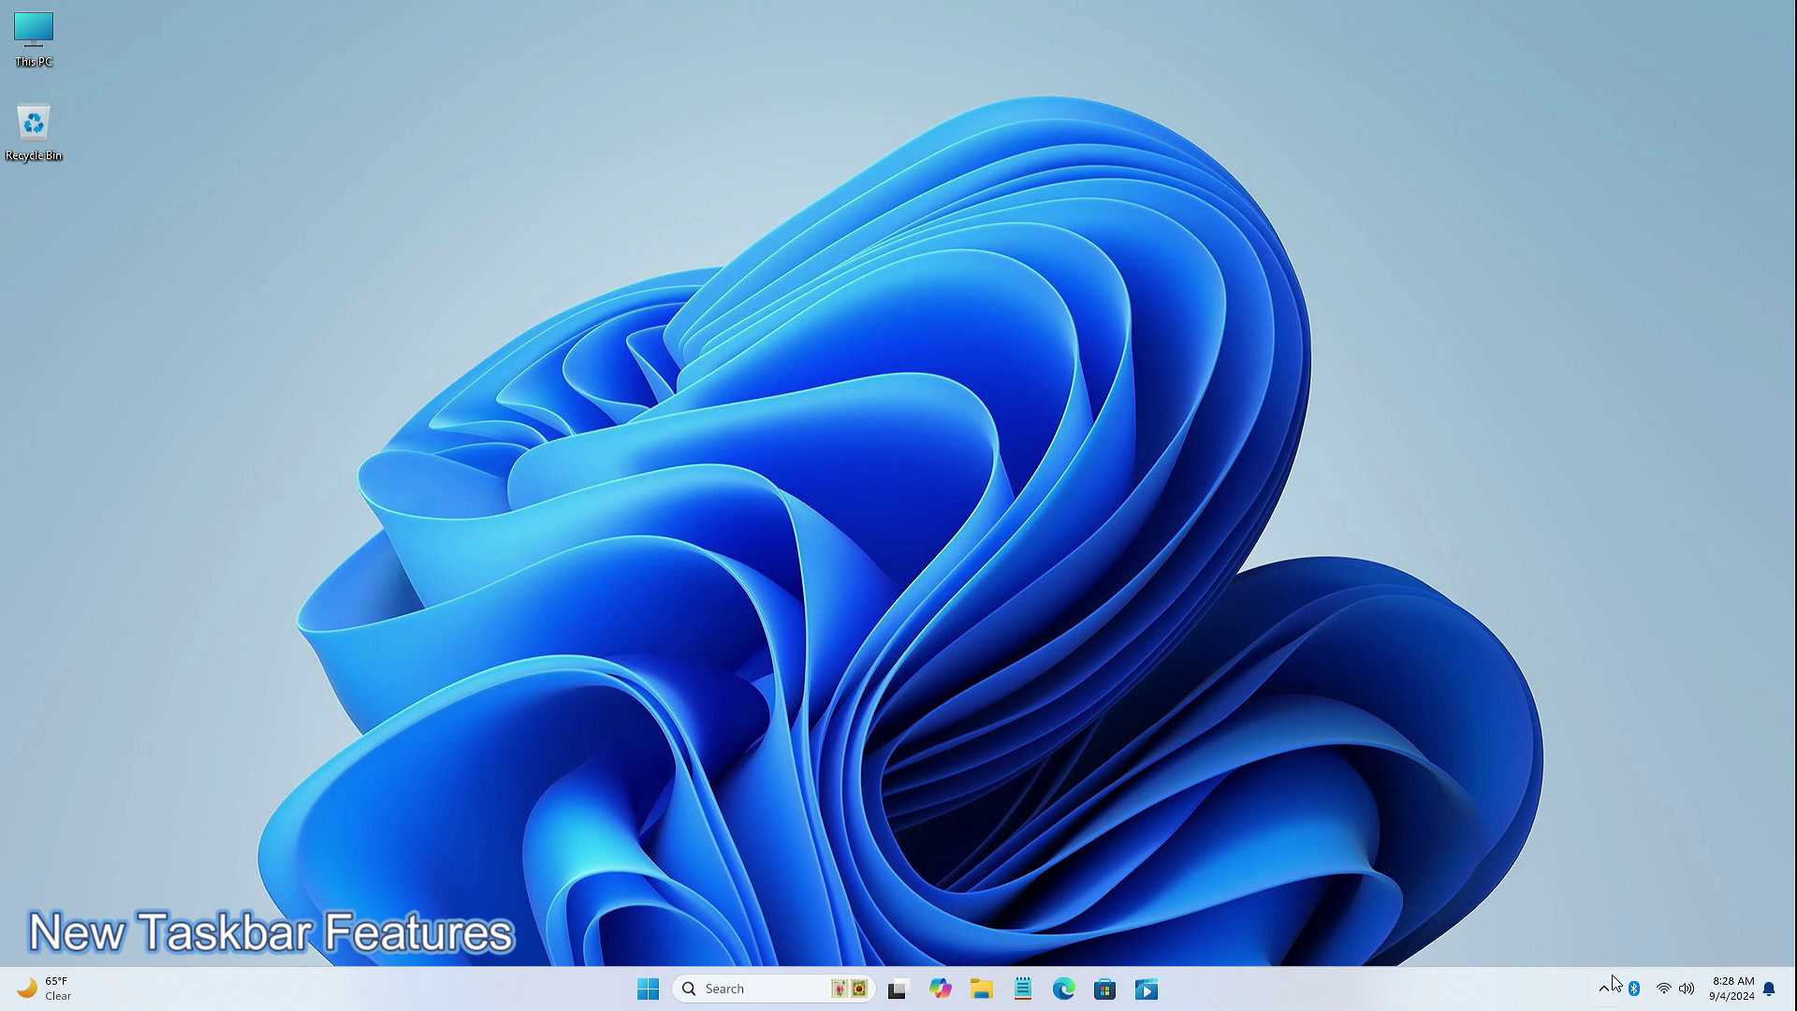
{"action": "right_click", "coordinate": [1723, 987]}
{"action": "left_click", "coordinate": [1716, 907]}
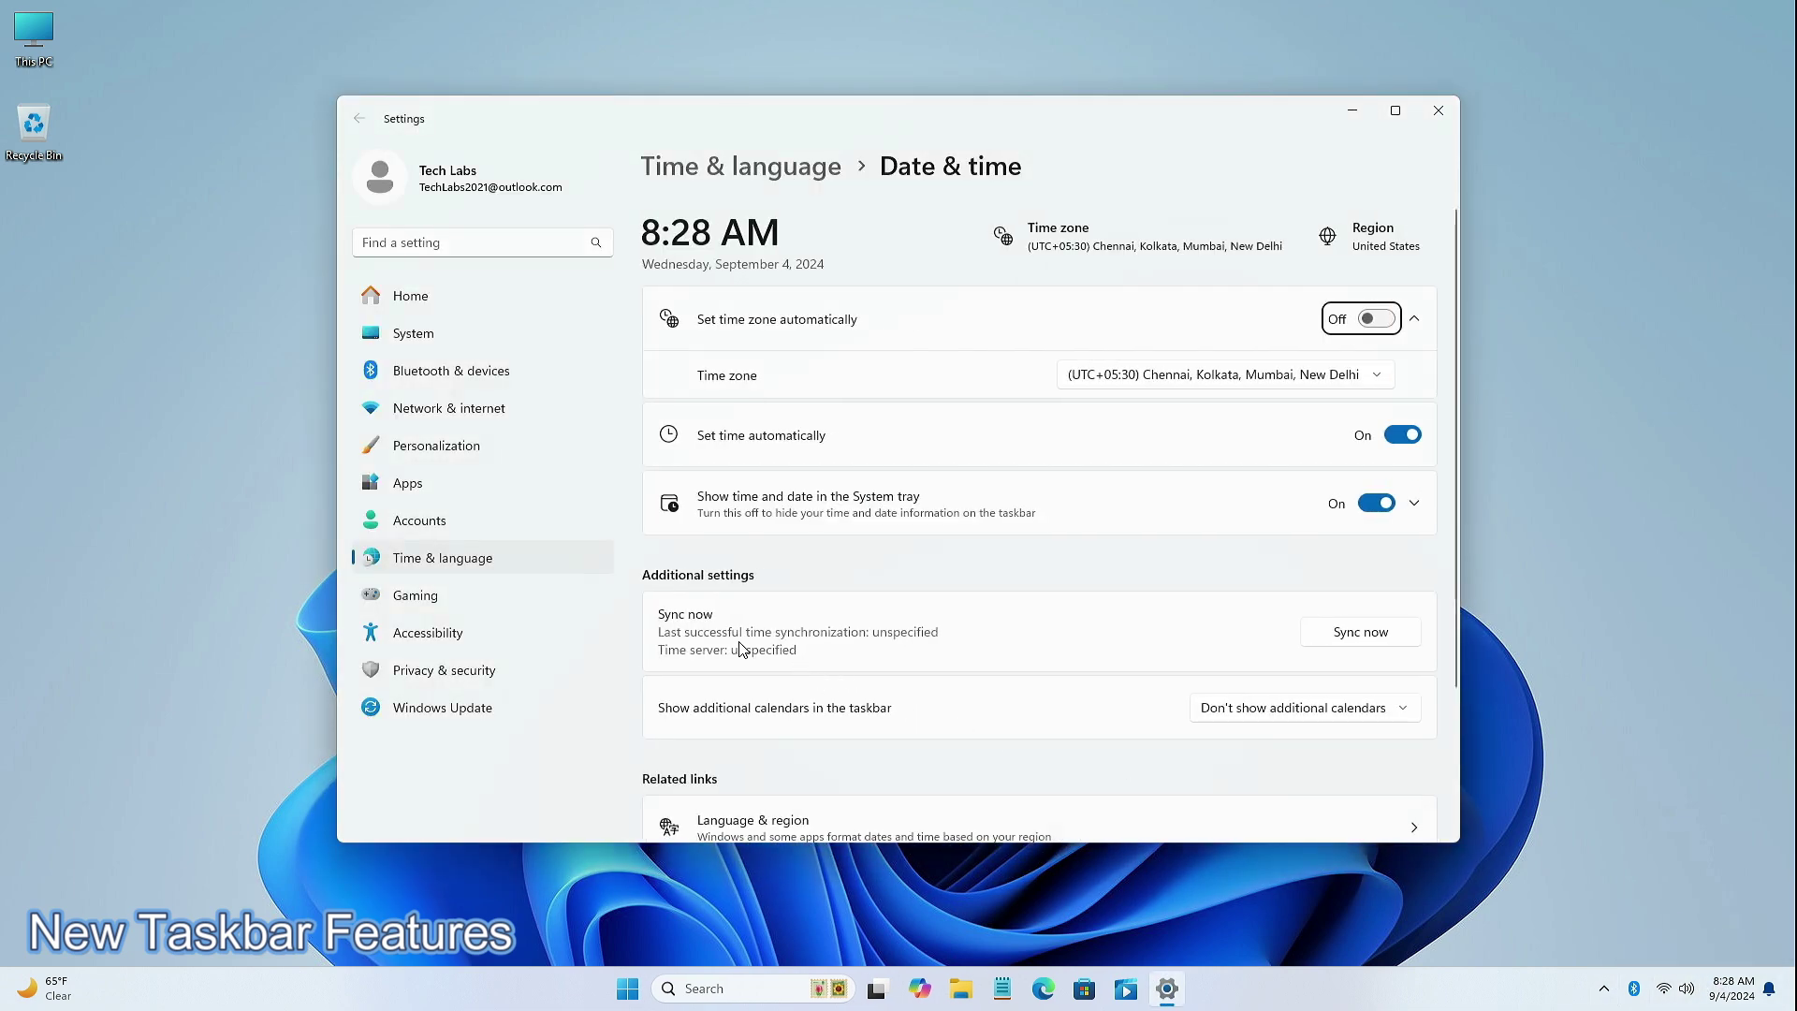
{"action": "scroll", "coordinate": [739, 648], "scroll_direction": "down", "scroll_amount": 1}
{"action": "left_click", "coordinate": [743, 437]}
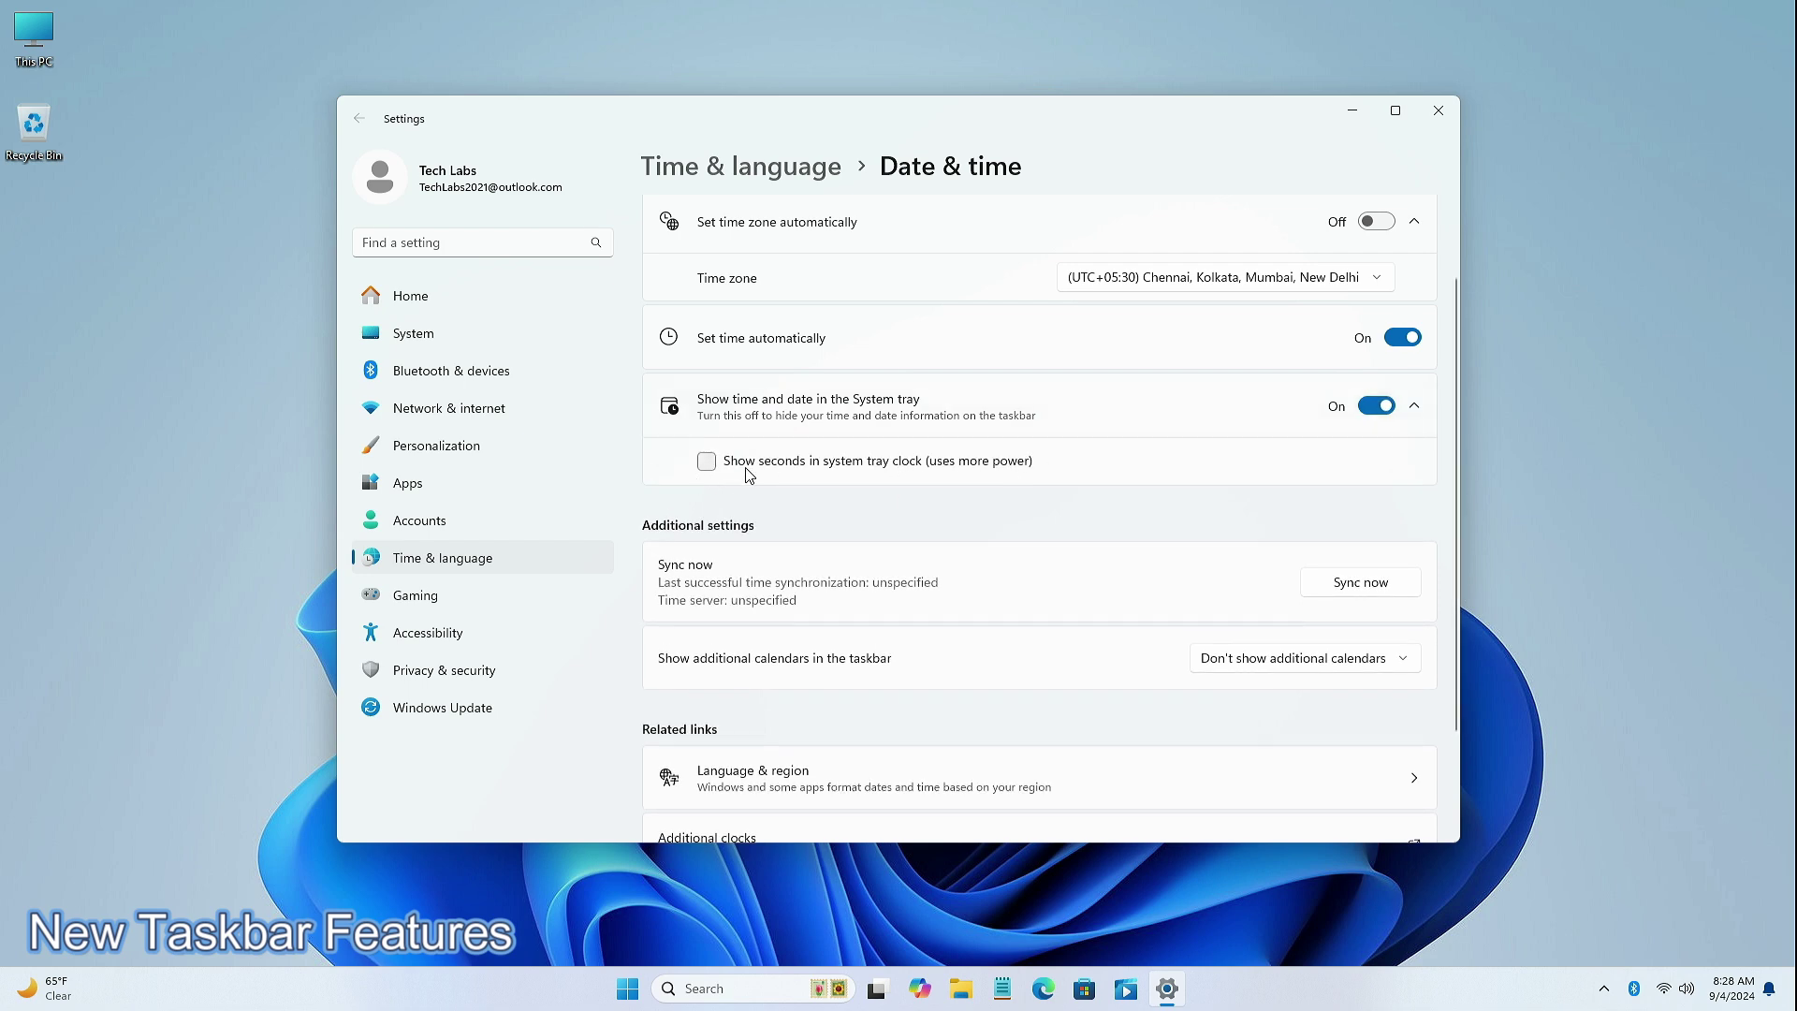
{"action": "left_click", "coordinate": [707, 463]}
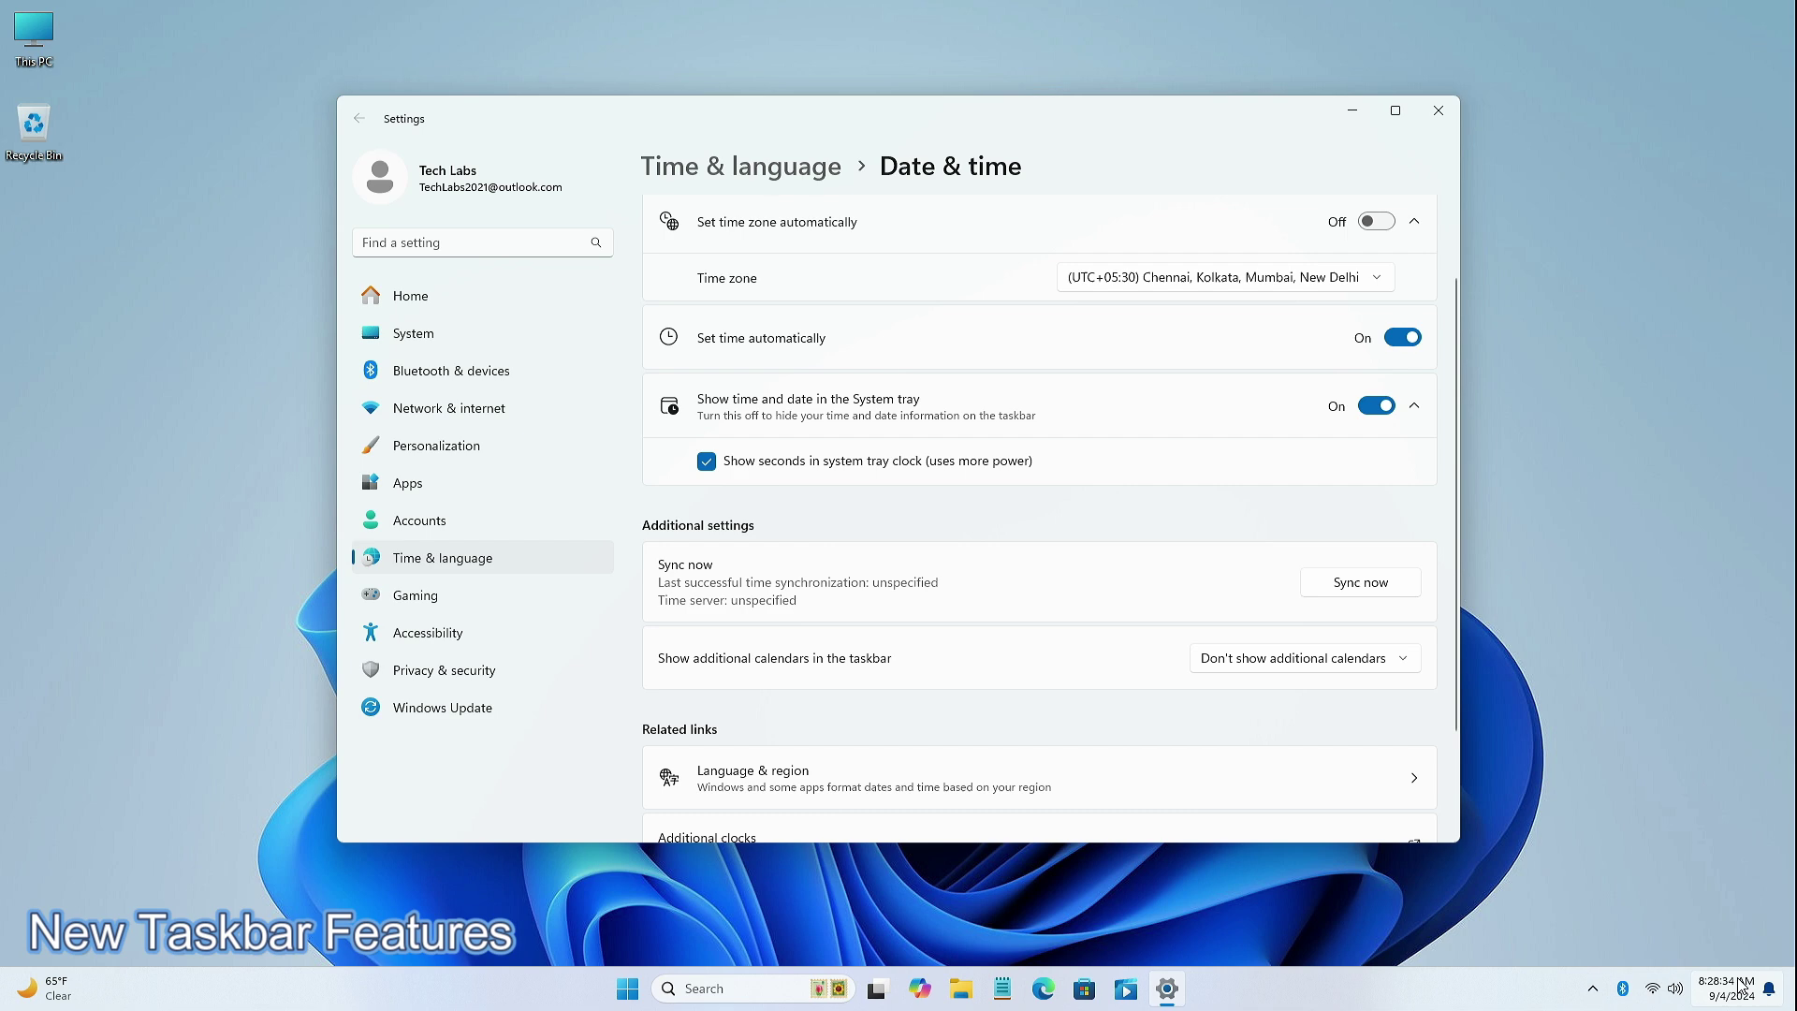
{"action": "mouse_move", "coordinate": [1739, 986]}
{"action": "left_click", "coordinate": [706, 462]}
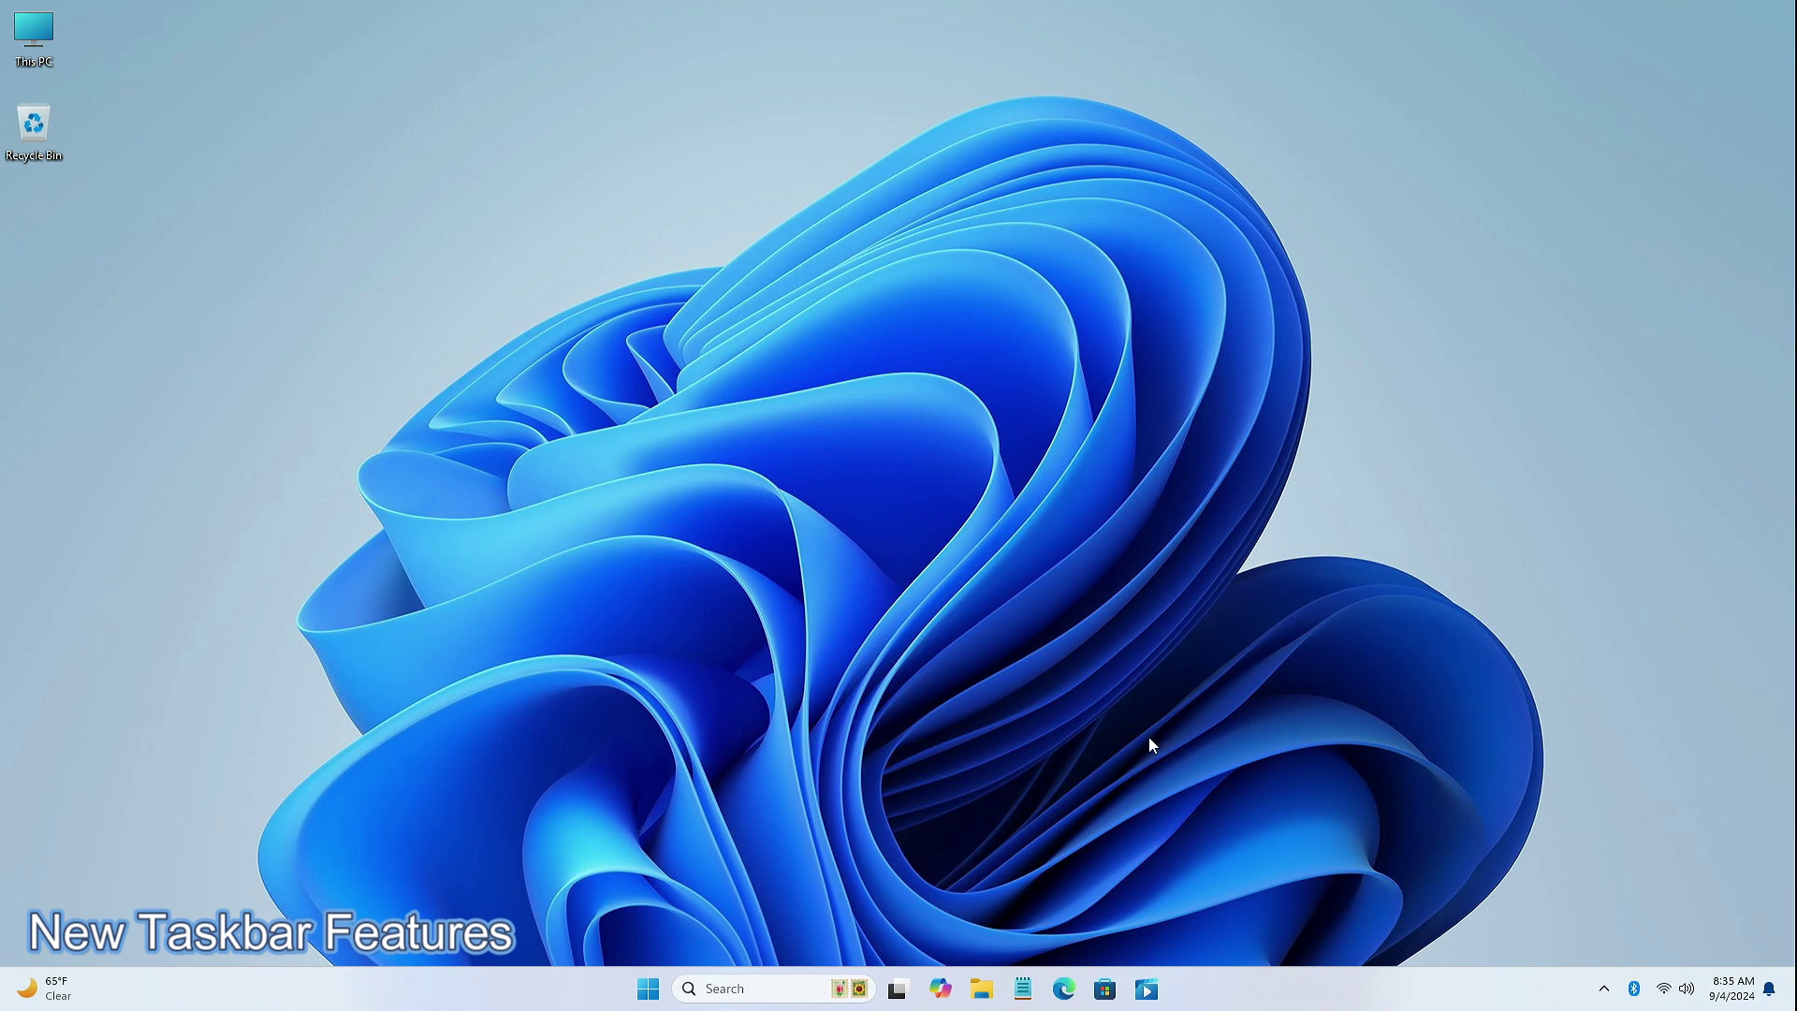
{"action": "left_click", "coordinate": [1662, 987]}
{"action": "left_click", "coordinate": [1484, 697]}
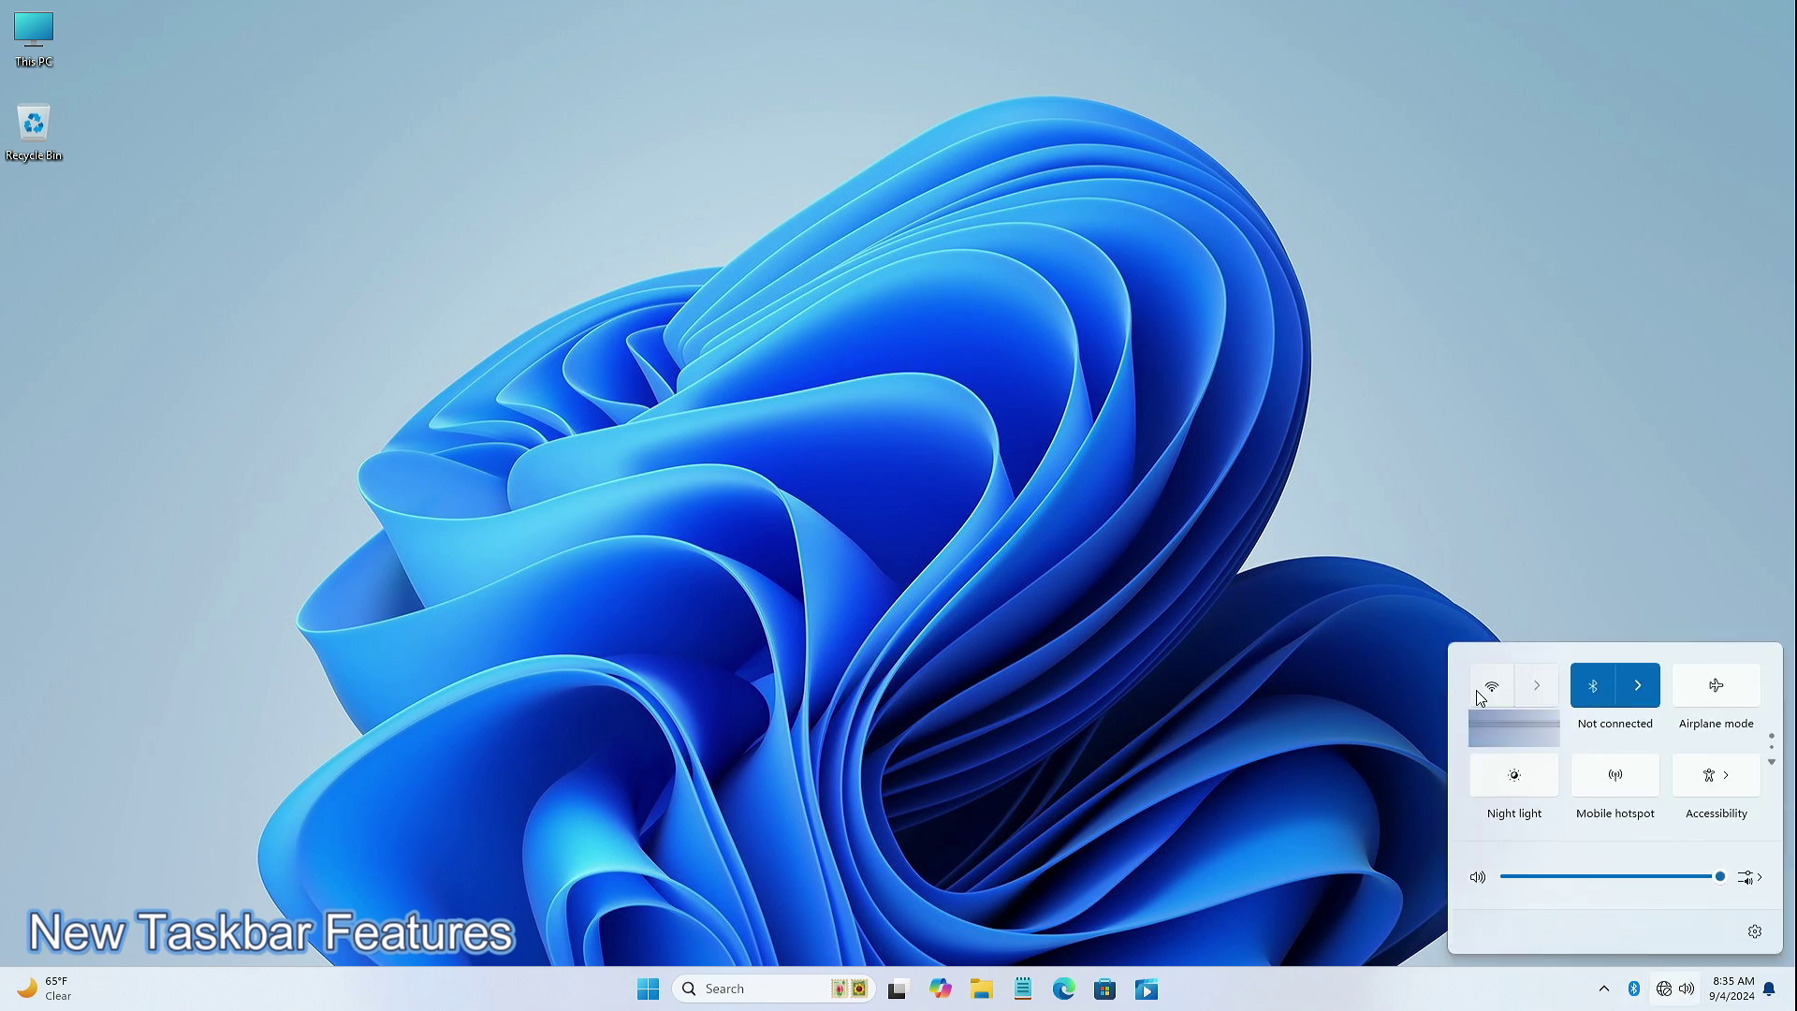
{"action": "left_click", "coordinate": [1490, 697]}
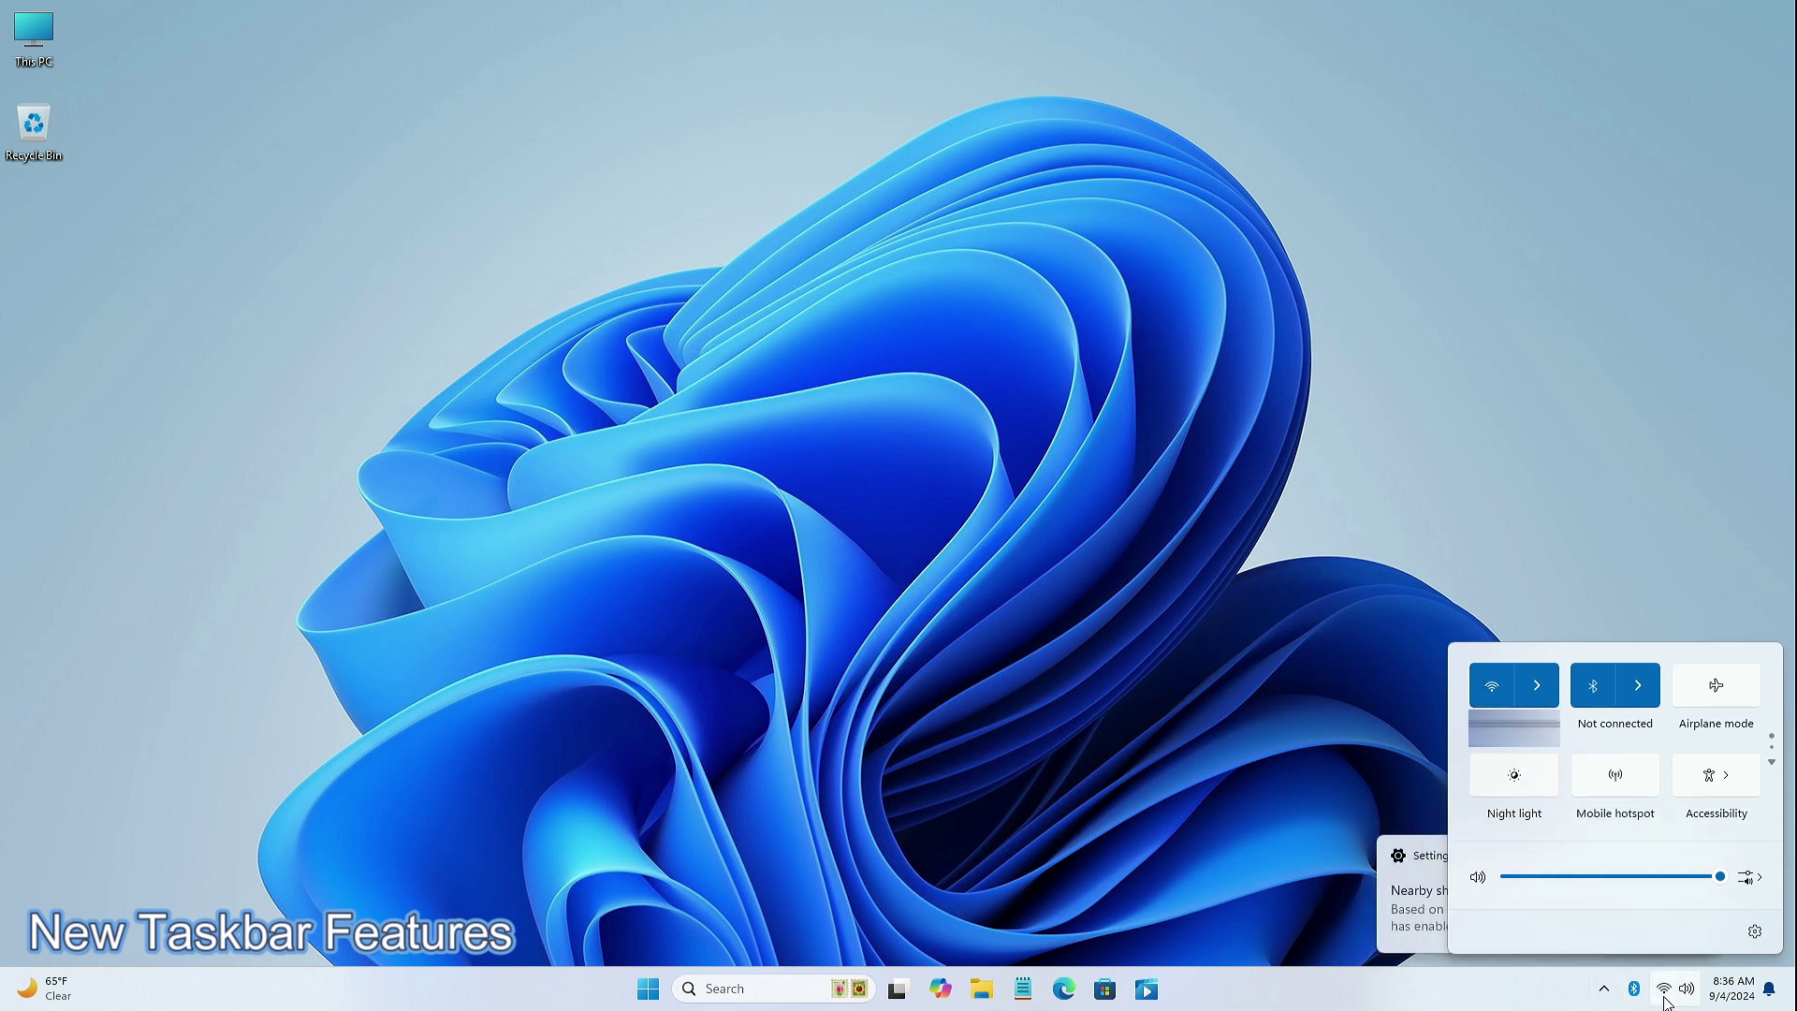
{"action": "left_click", "coordinate": [911, 555]}
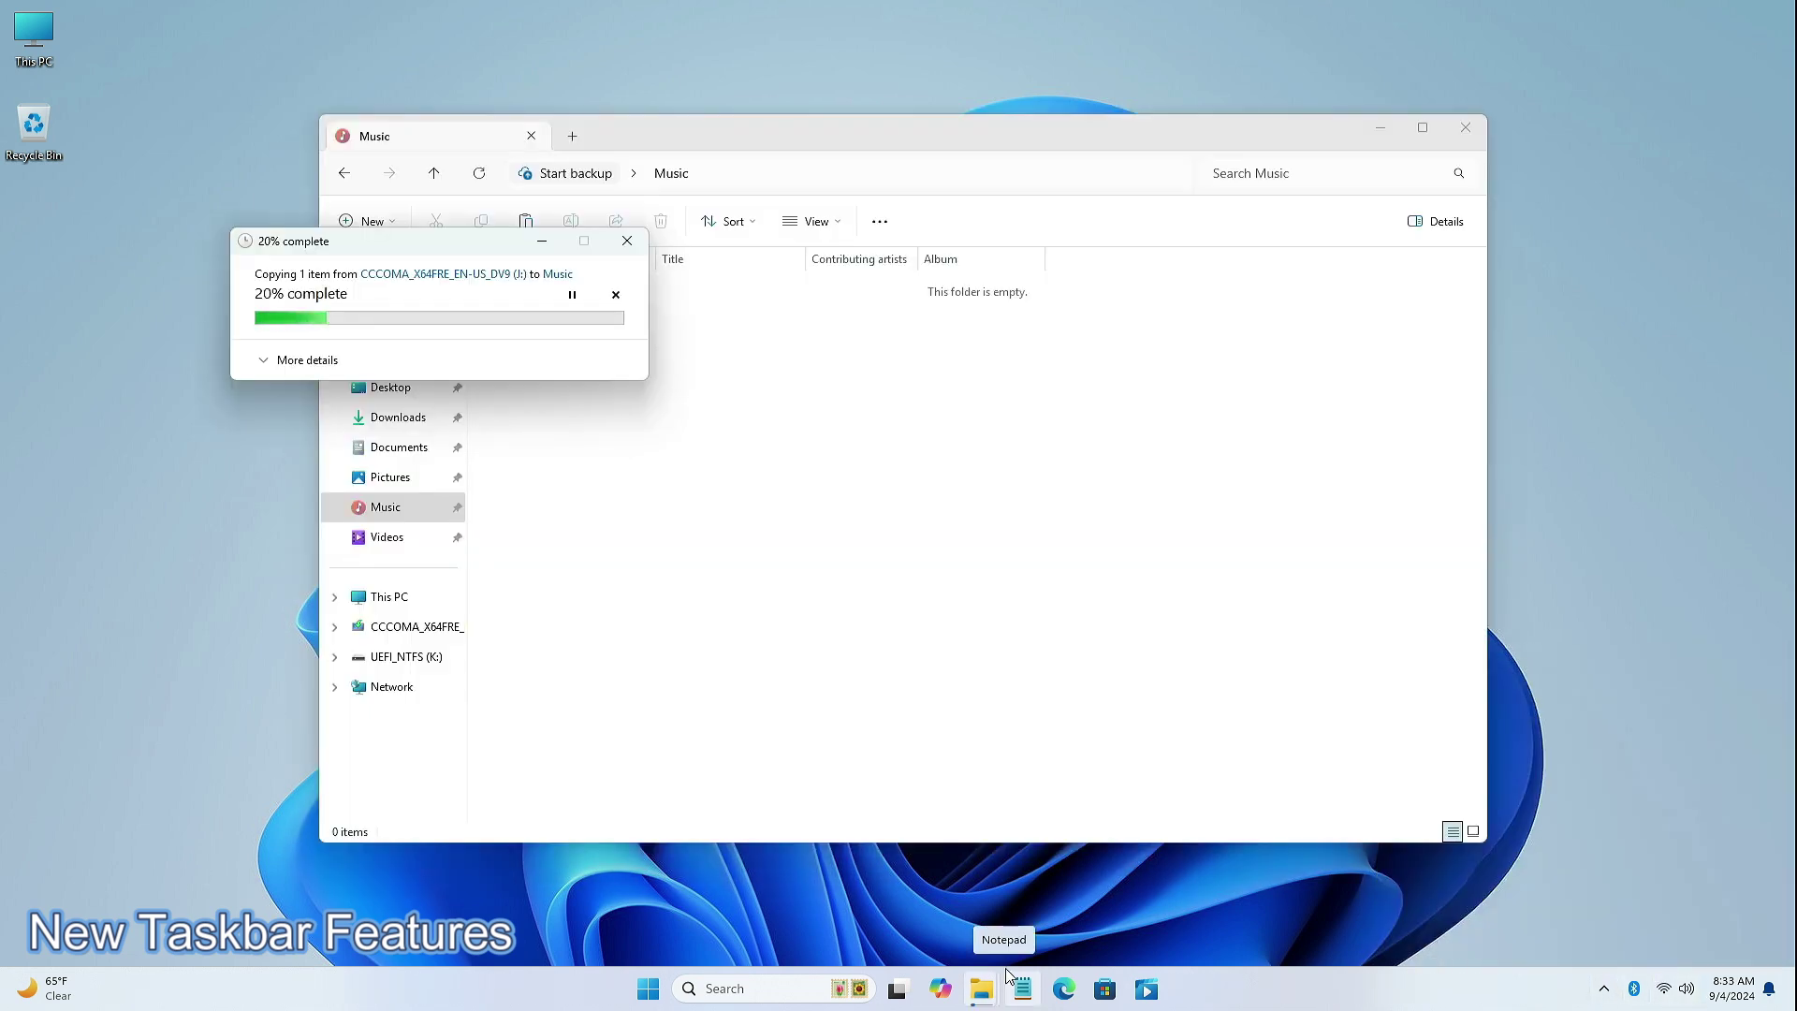
{"action": "mouse_move", "coordinate": [983, 994]}
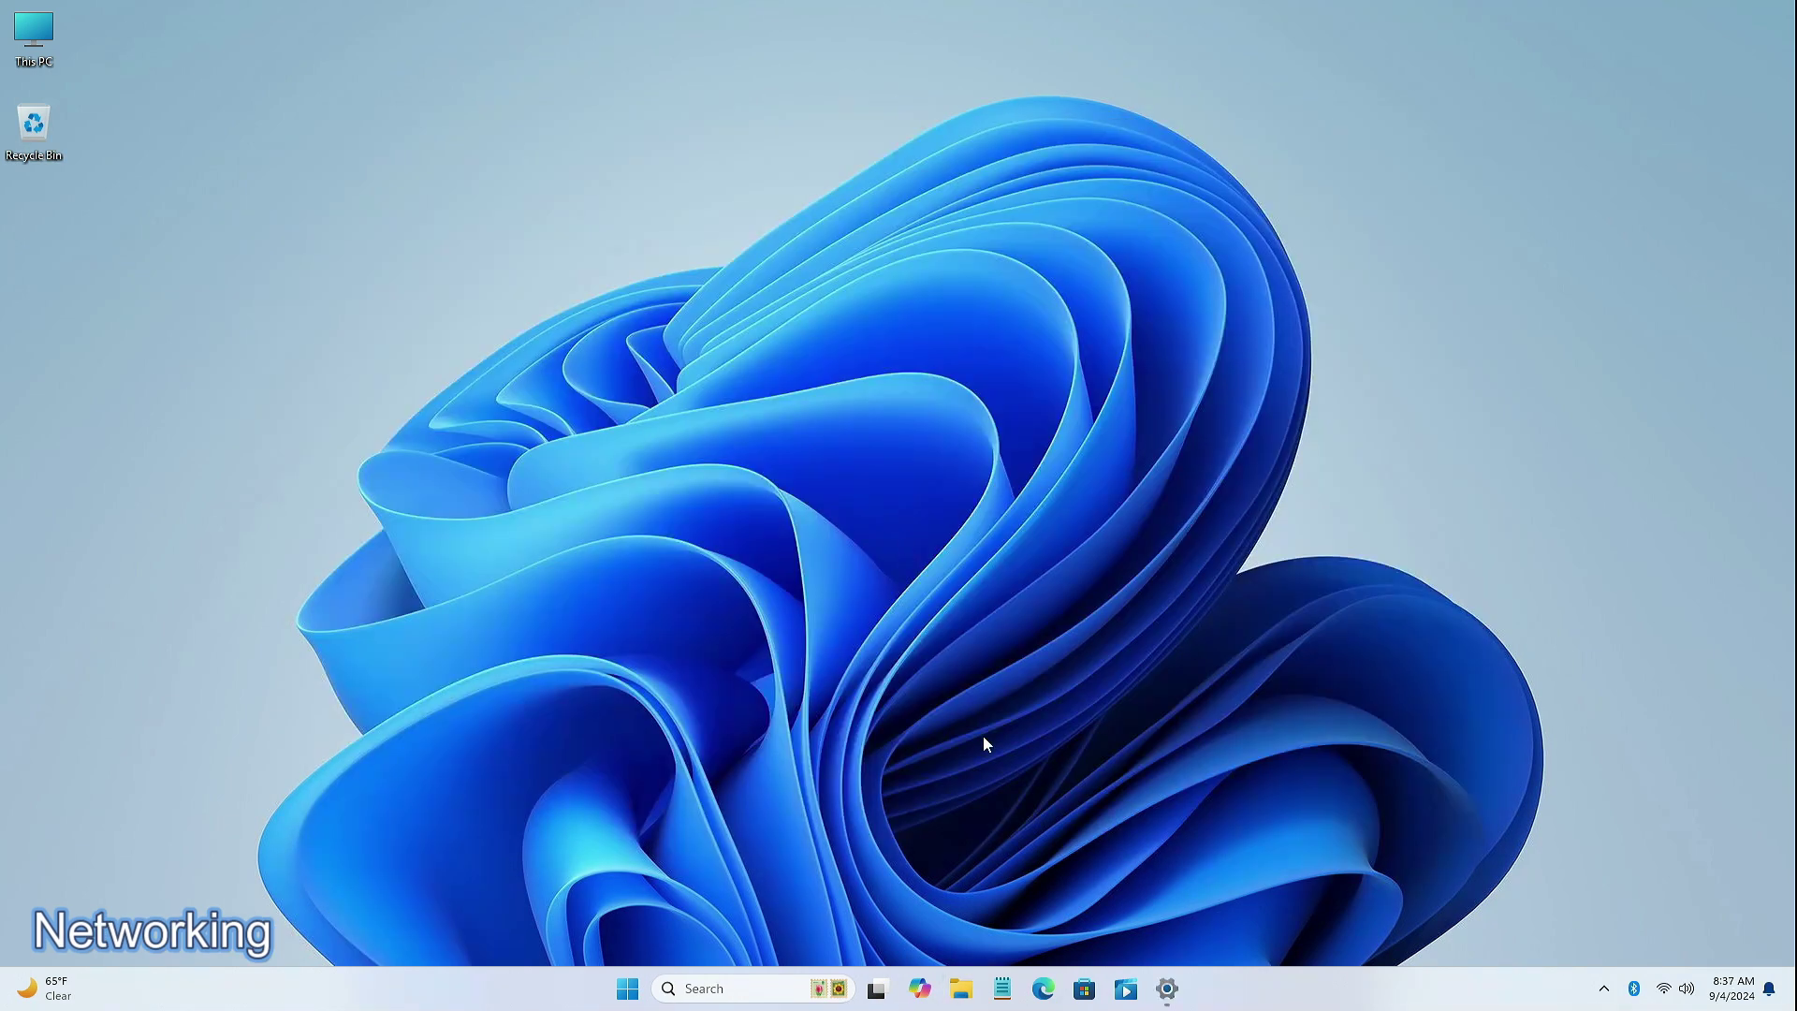
{"action": "left_click", "coordinate": [1166, 989]}
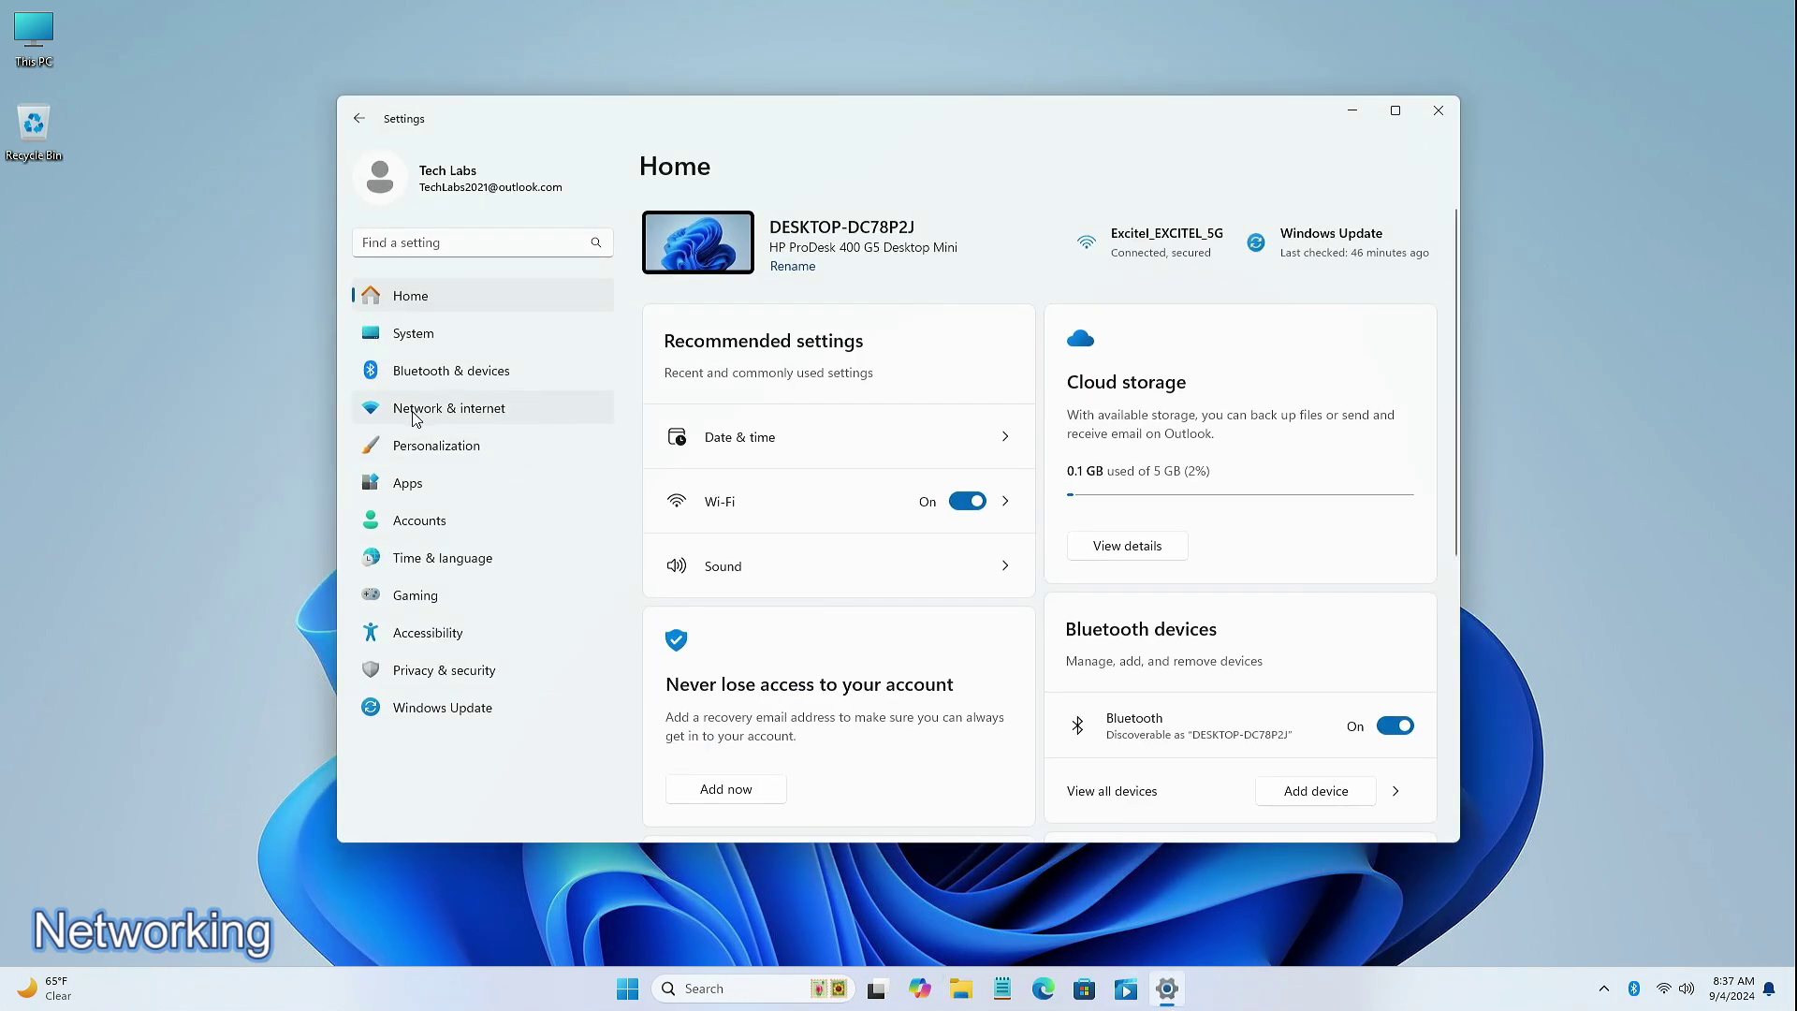
{"action": "left_click", "coordinate": [493, 419]}
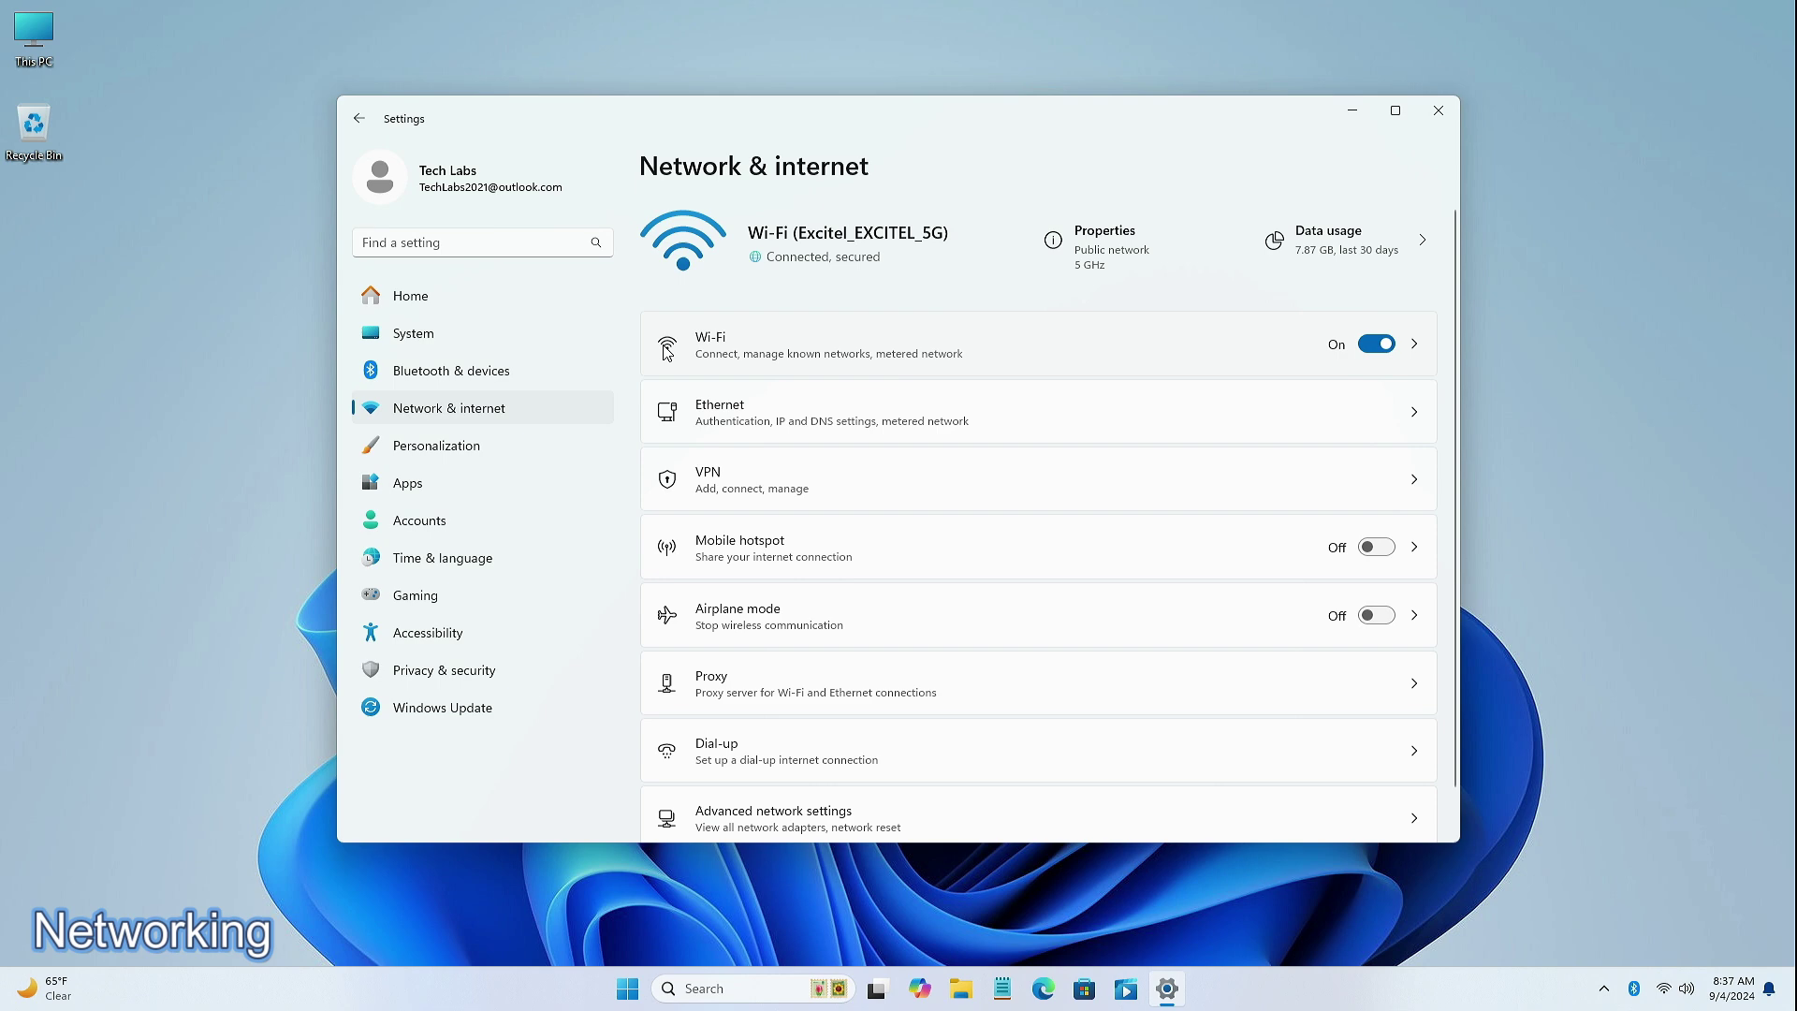
{"action": "left_click", "coordinate": [853, 350]}
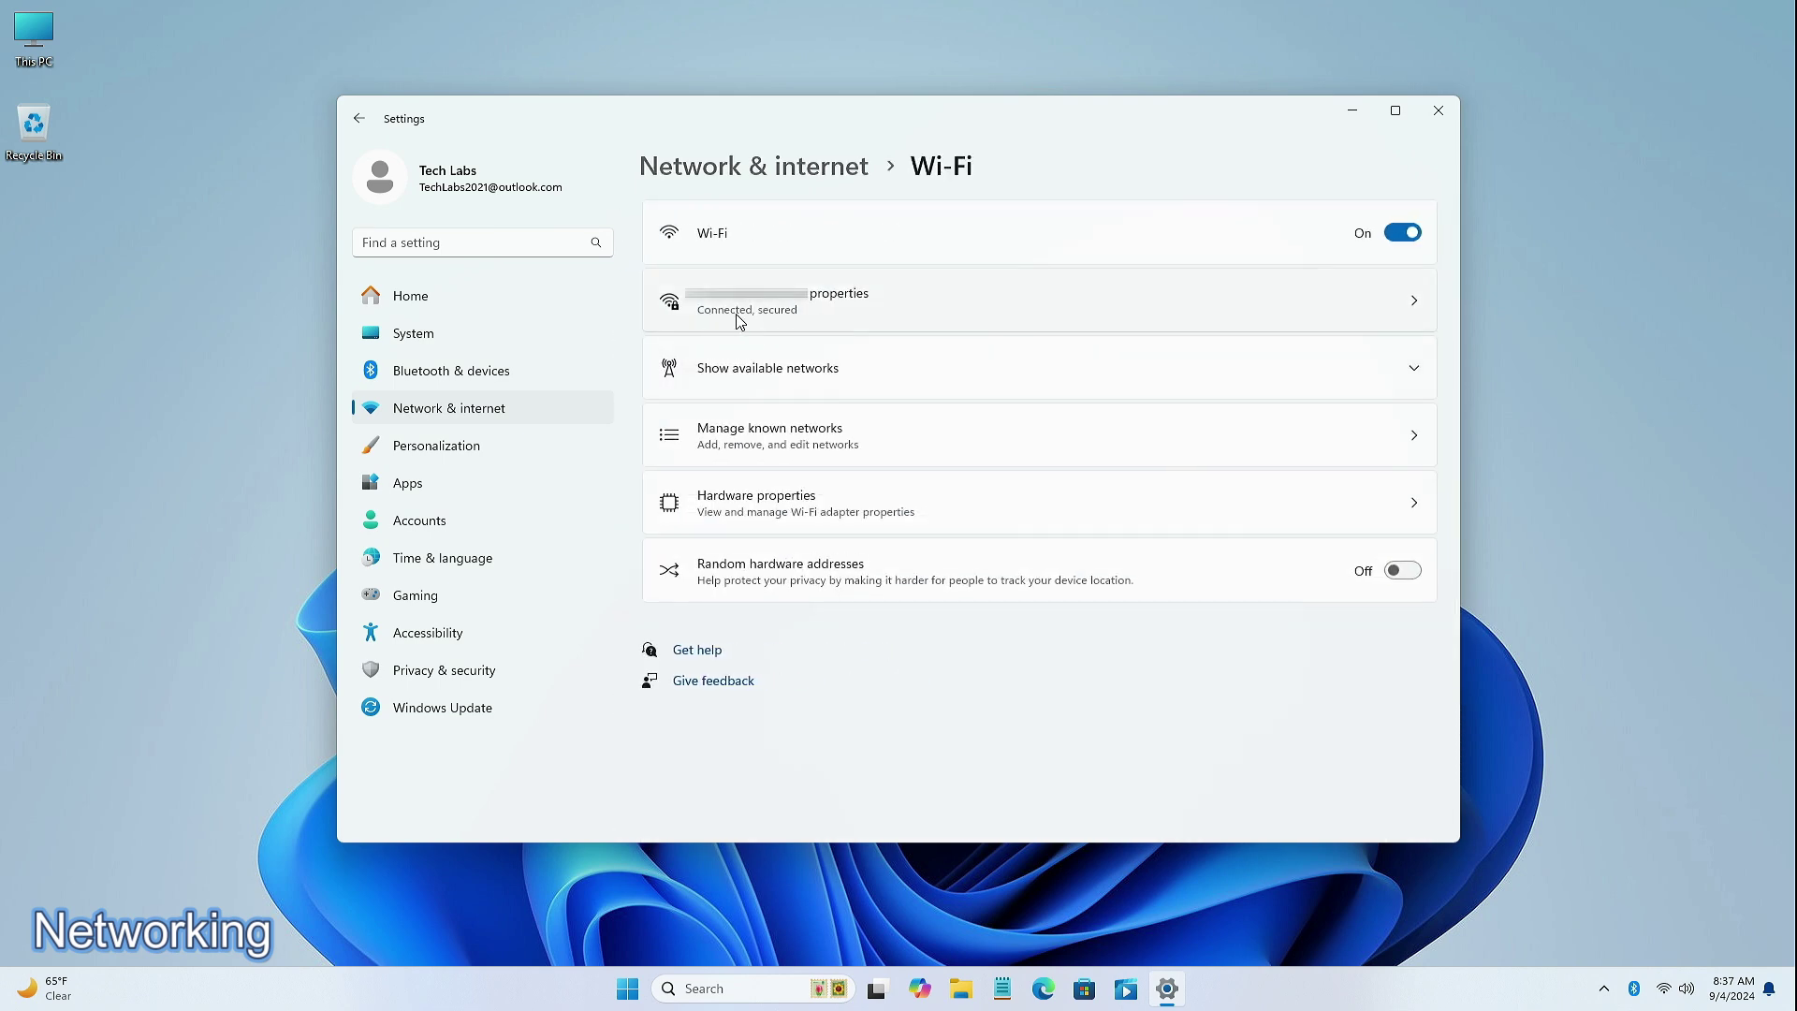
{"action": "left_click", "coordinate": [1418, 306]}
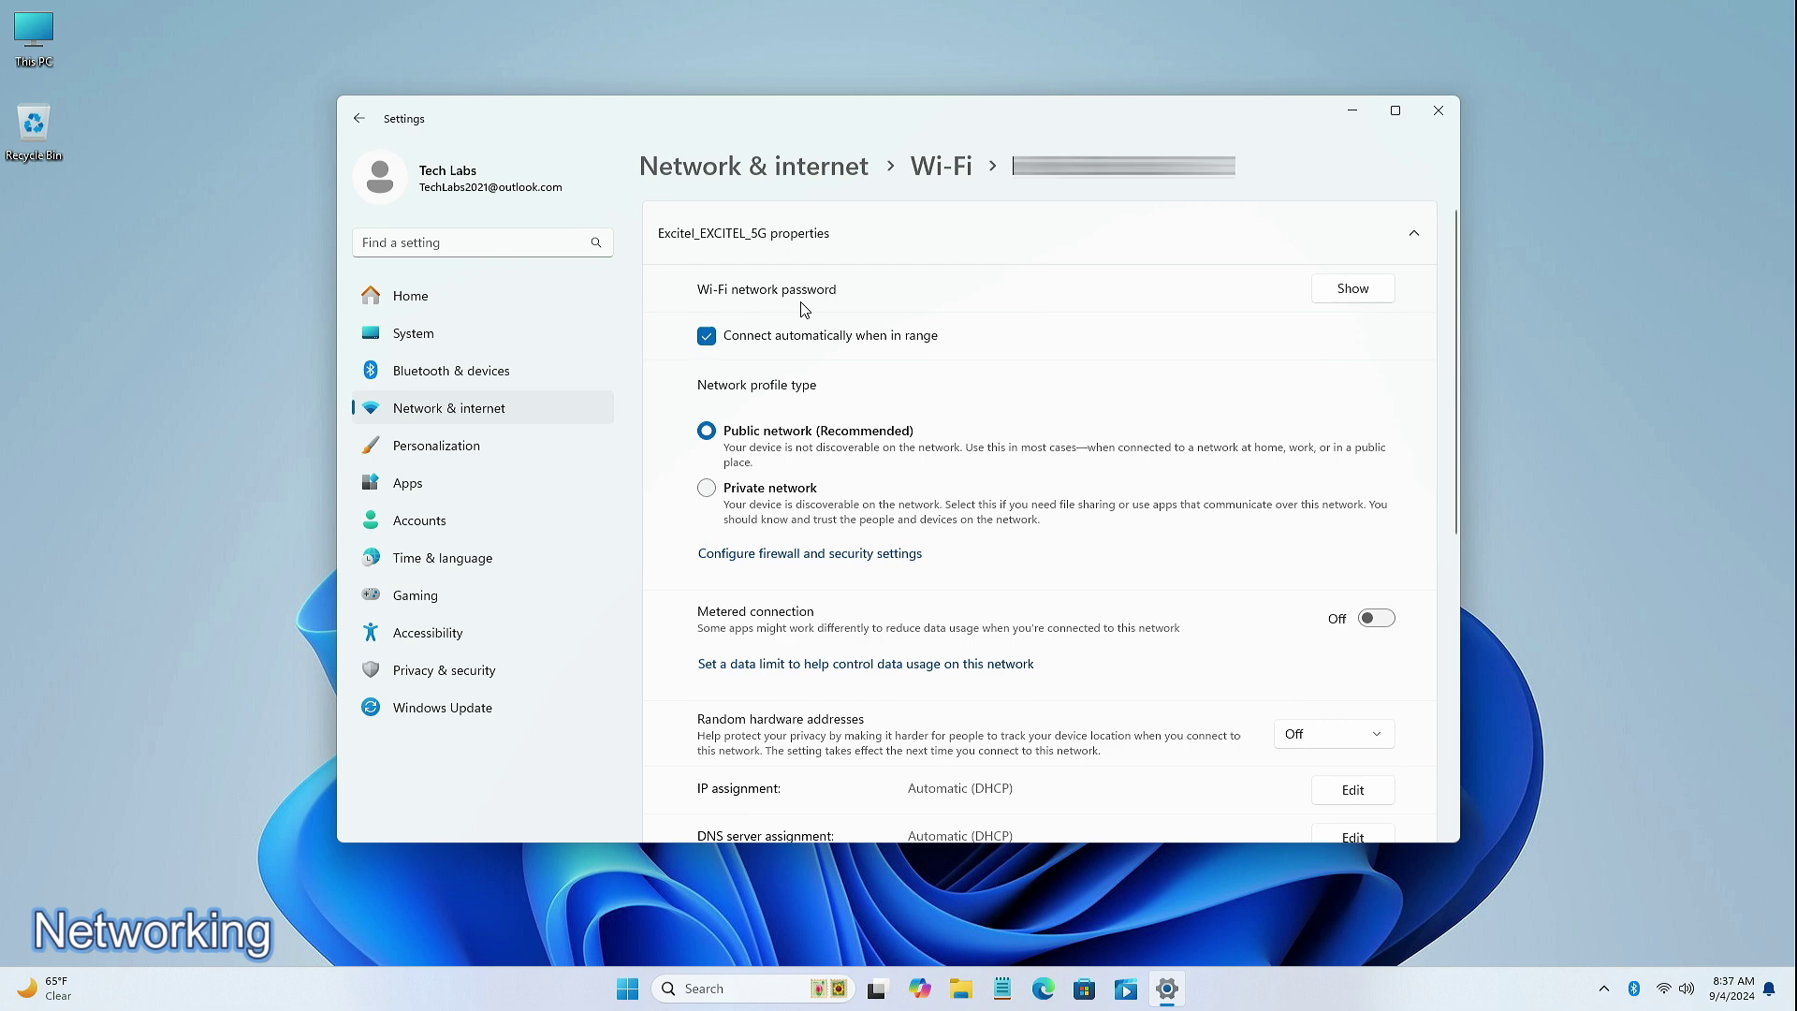
{"action": "left_click", "coordinate": [1325, 297]}
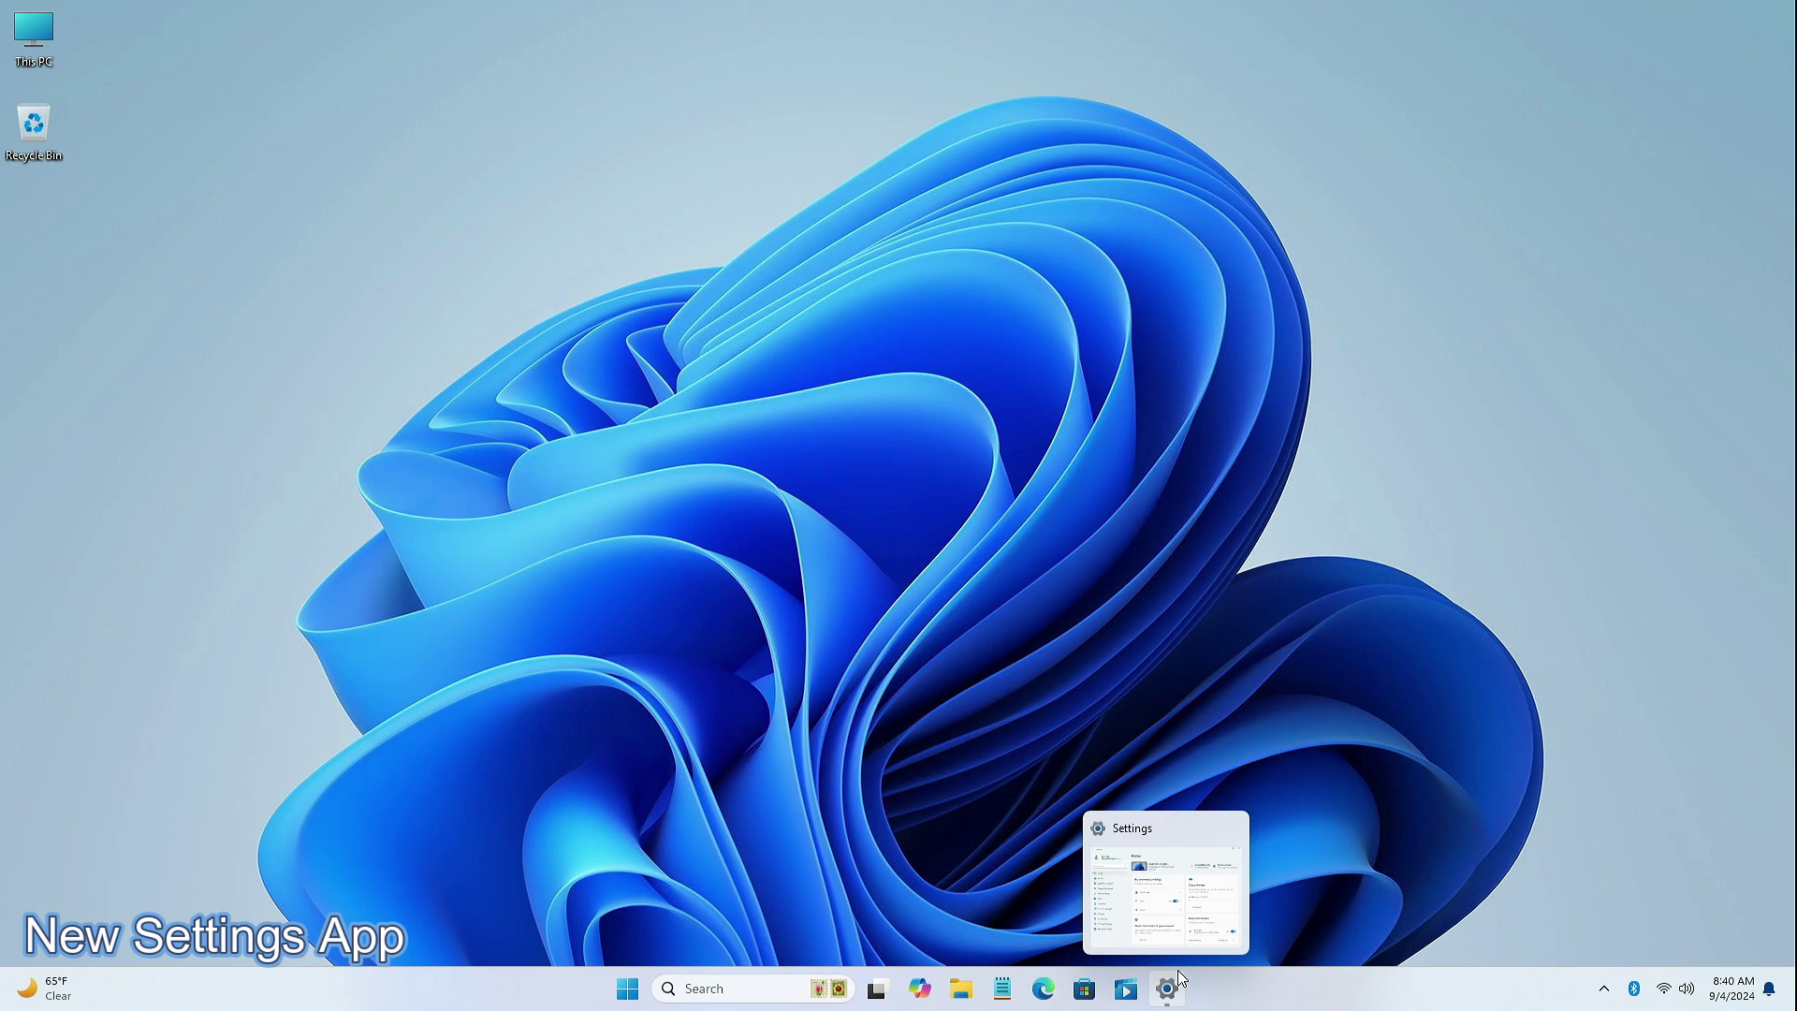
Step: Open the Location permission page under Privacy & security
{"action": "left_click", "coordinate": [1175, 975]}
{"action": "left_click", "coordinate": [462, 680]}
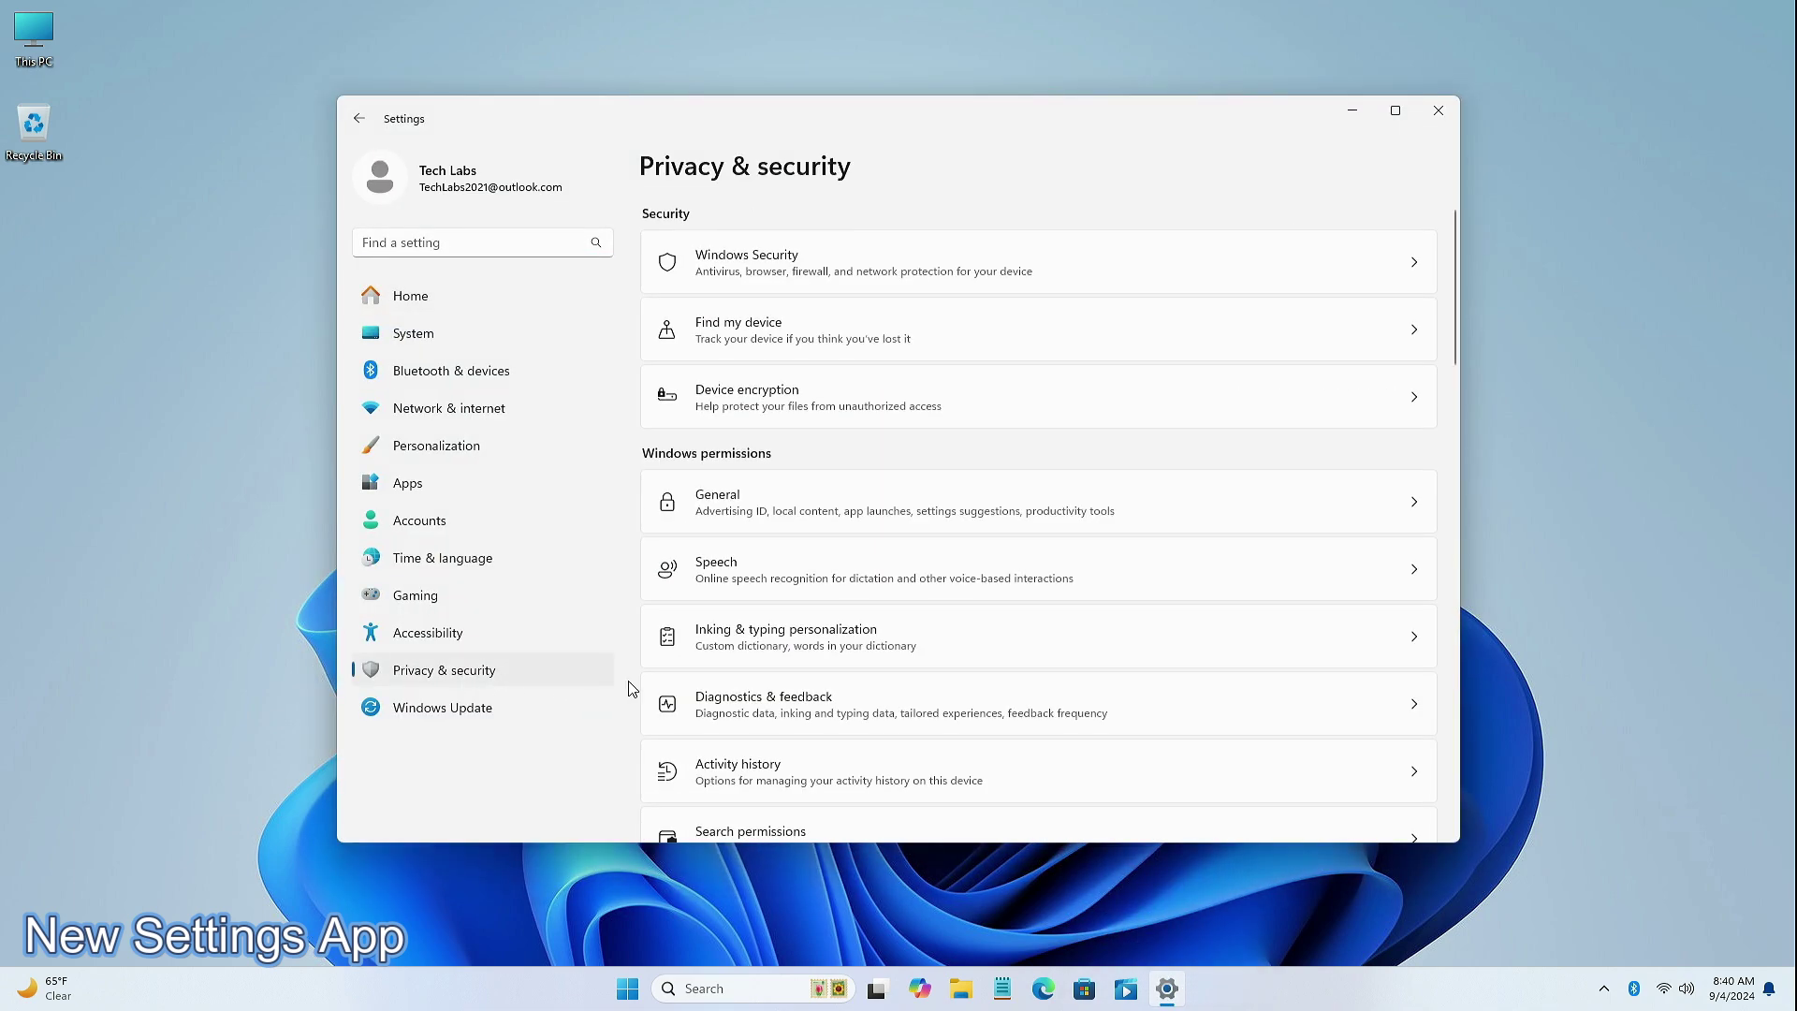
{"action": "scroll", "coordinate": [754, 670], "scroll_direction": "down", "scroll_amount": 5}
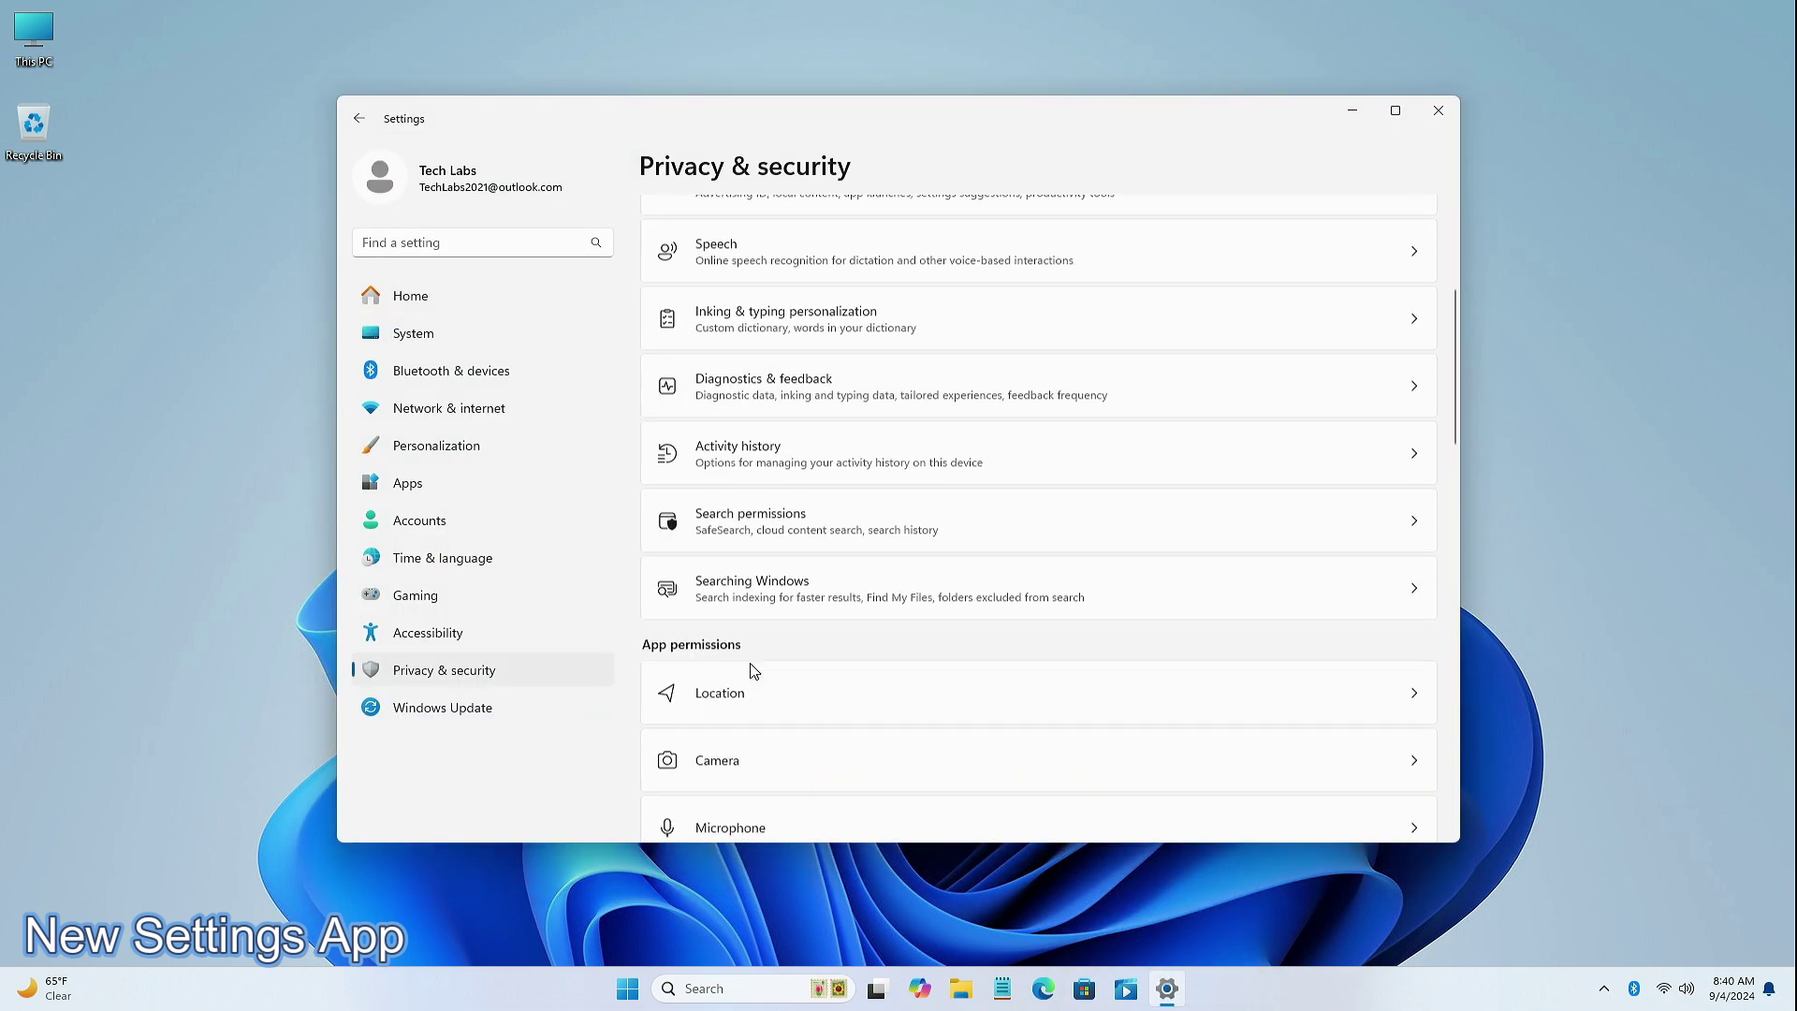
{"action": "left_click", "coordinate": [838, 550]}
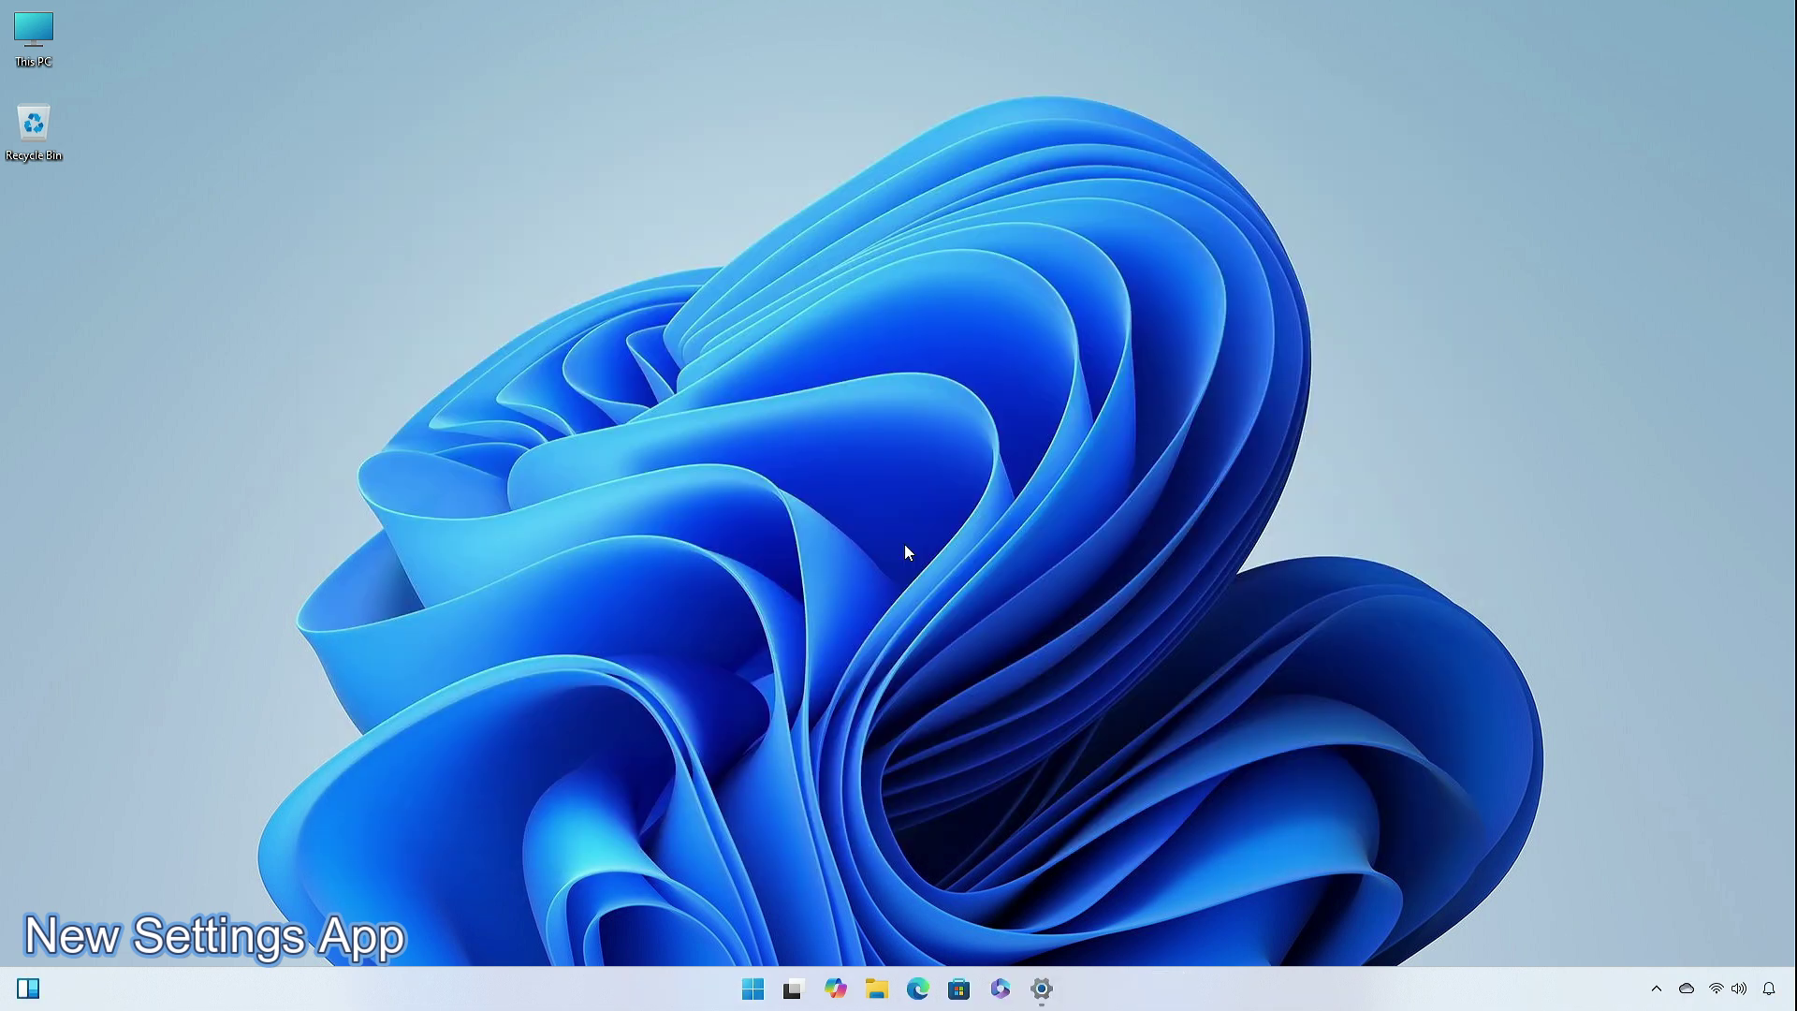
Step: Set the Mouse scrolling direction to 'Down motion scrolls up' under Bluetooth & devices
{"action": "left_click", "coordinate": [1040, 987]}
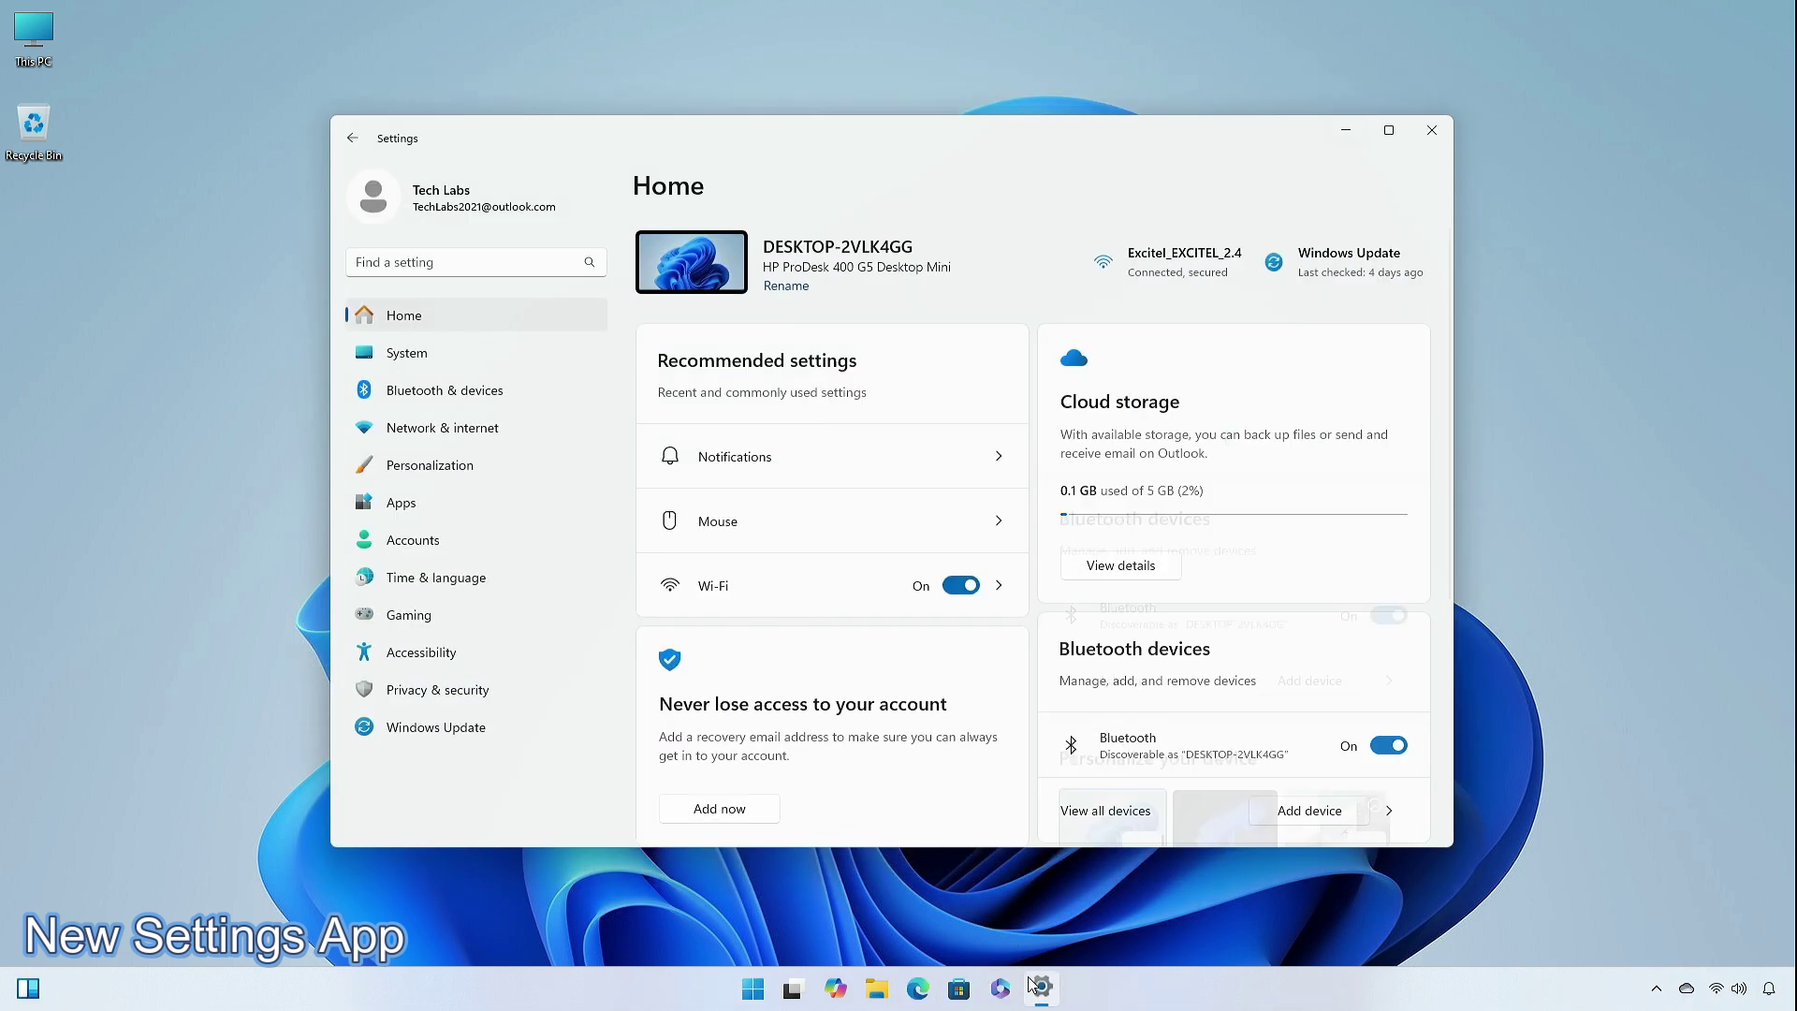
{"action": "left_click", "coordinate": [457, 392]}
{"action": "scroll", "coordinate": [782, 437], "scroll_direction": "down", "scroll_amount": 4}
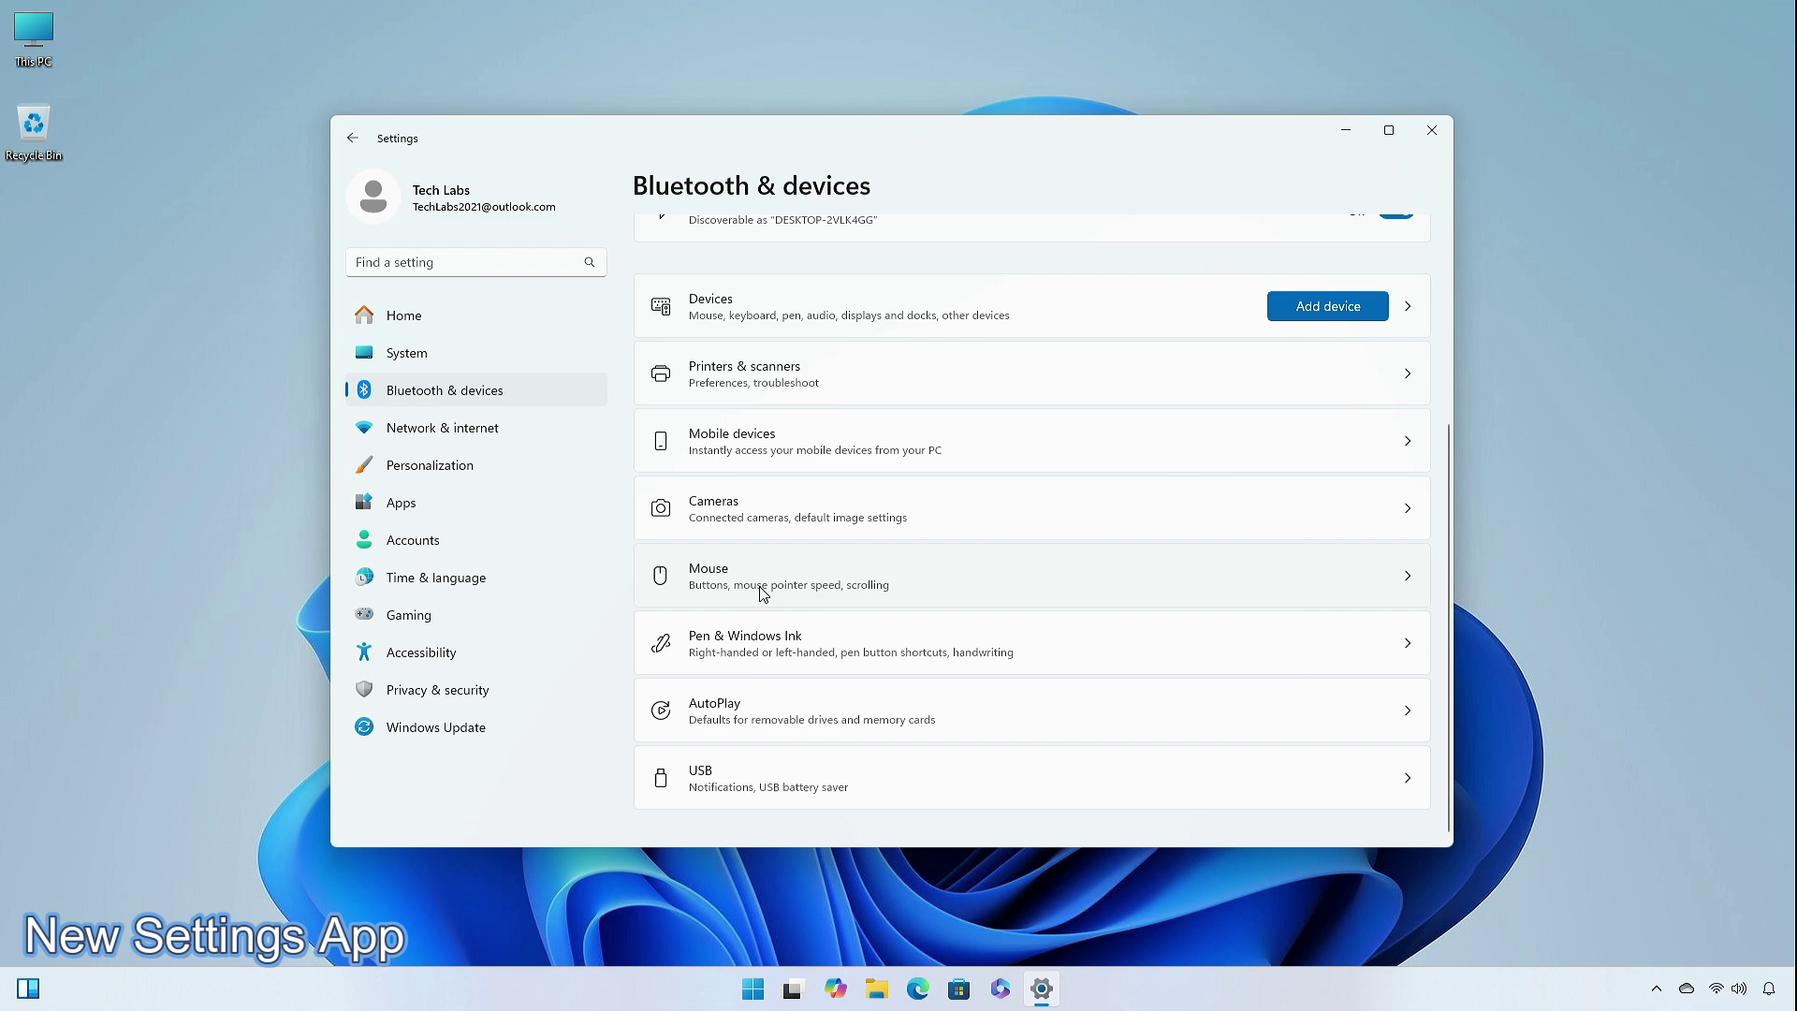
{"action": "left_click", "coordinate": [811, 588]}
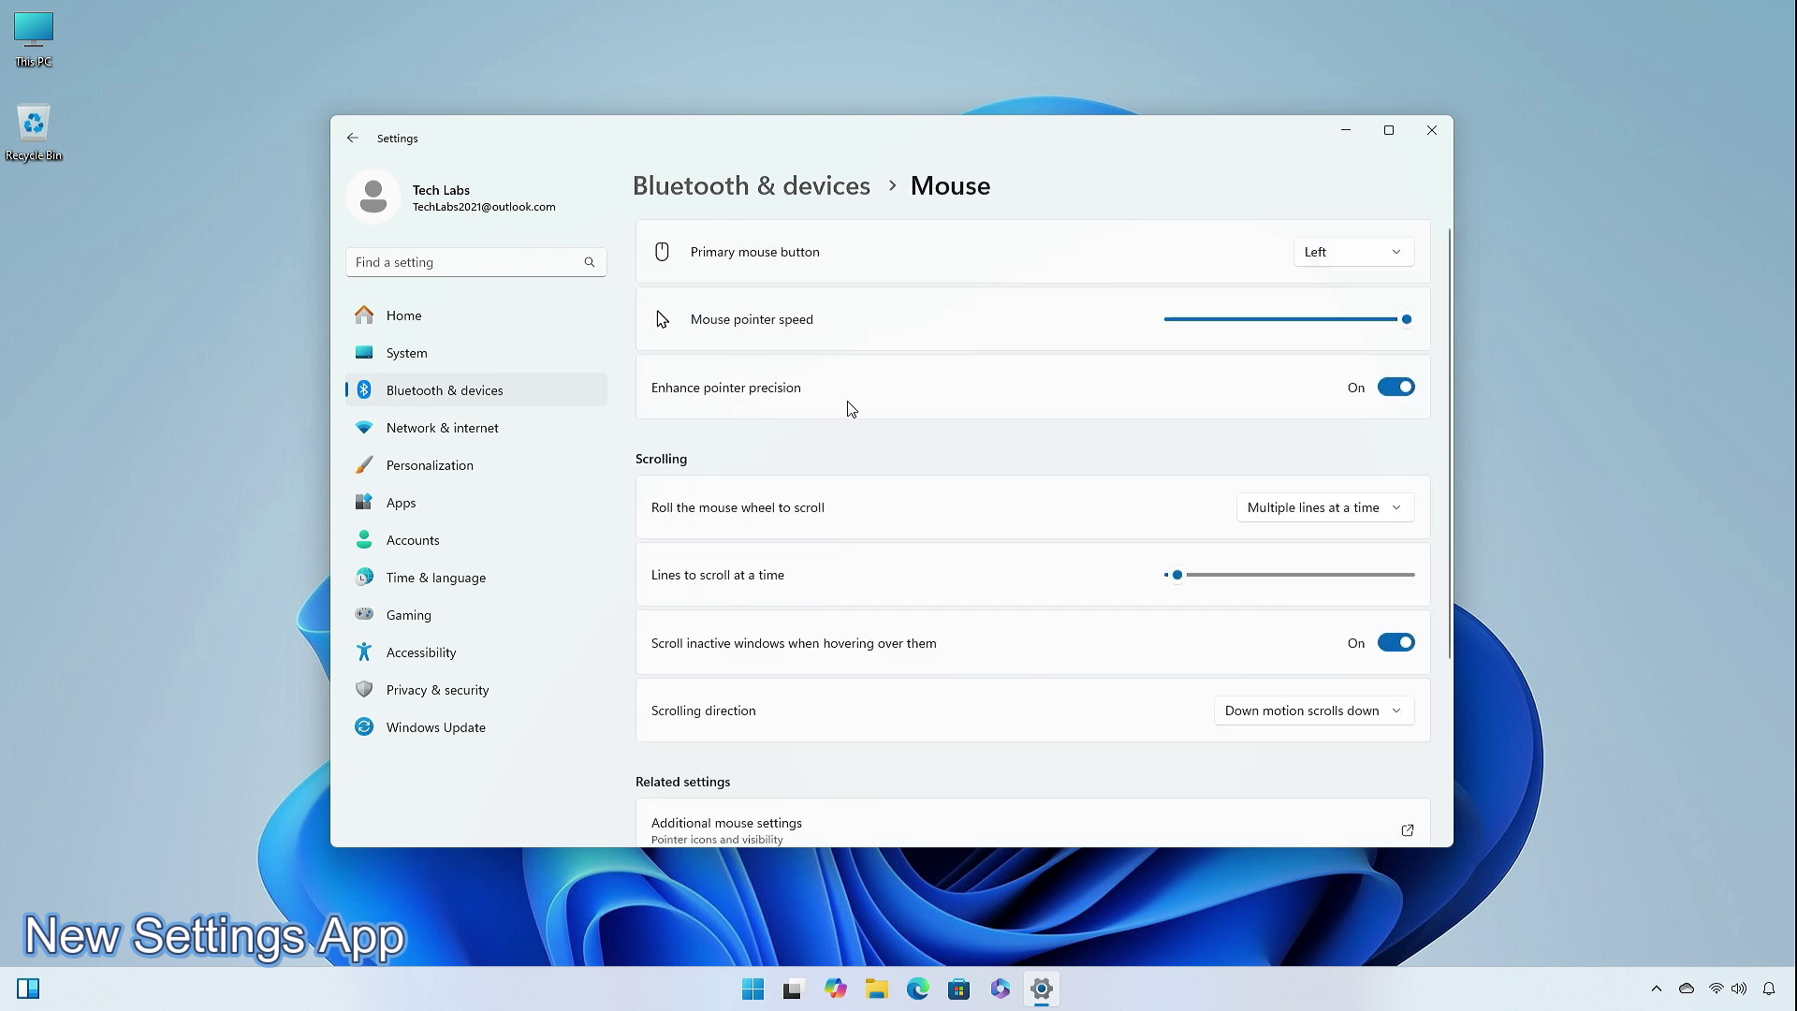
{"action": "scroll", "coordinate": [1095, 445], "scroll_direction": "down", "scroll_amount": 2}
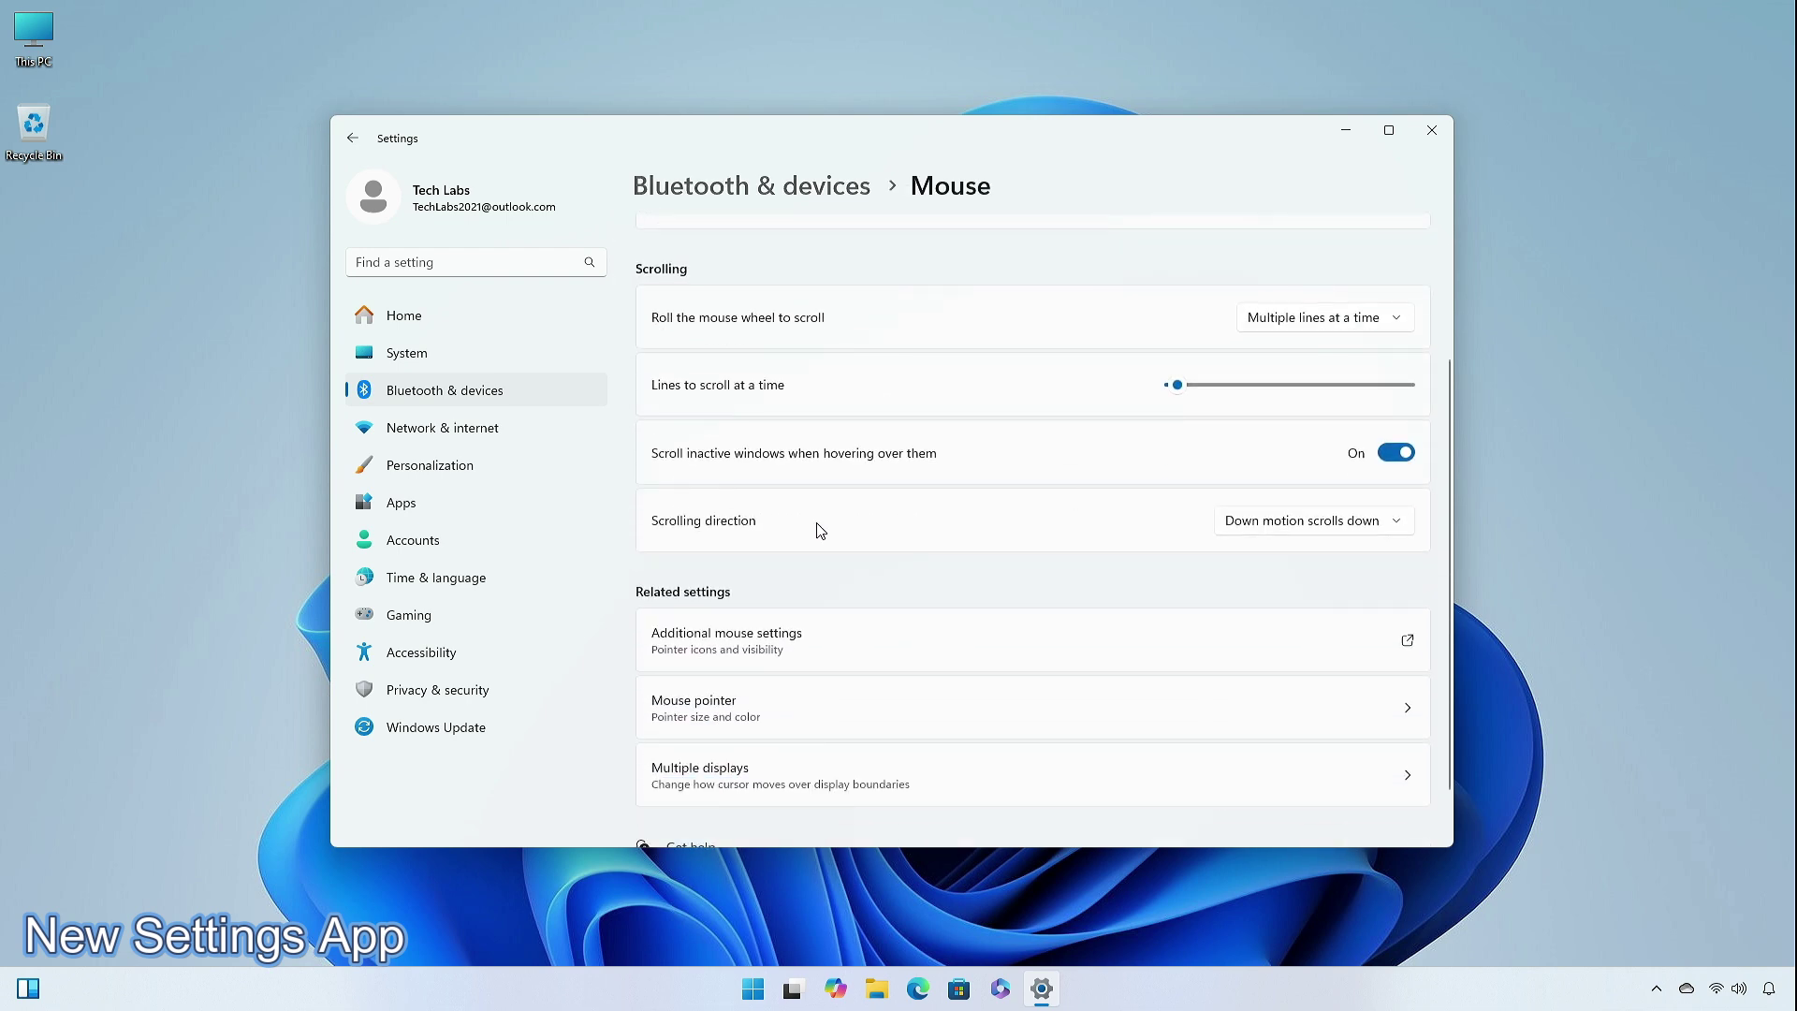
{"action": "left_click", "coordinate": [1303, 534]}
{"action": "left_click", "coordinate": [1298, 554]}
{"action": "left_click", "coordinate": [1290, 520]}
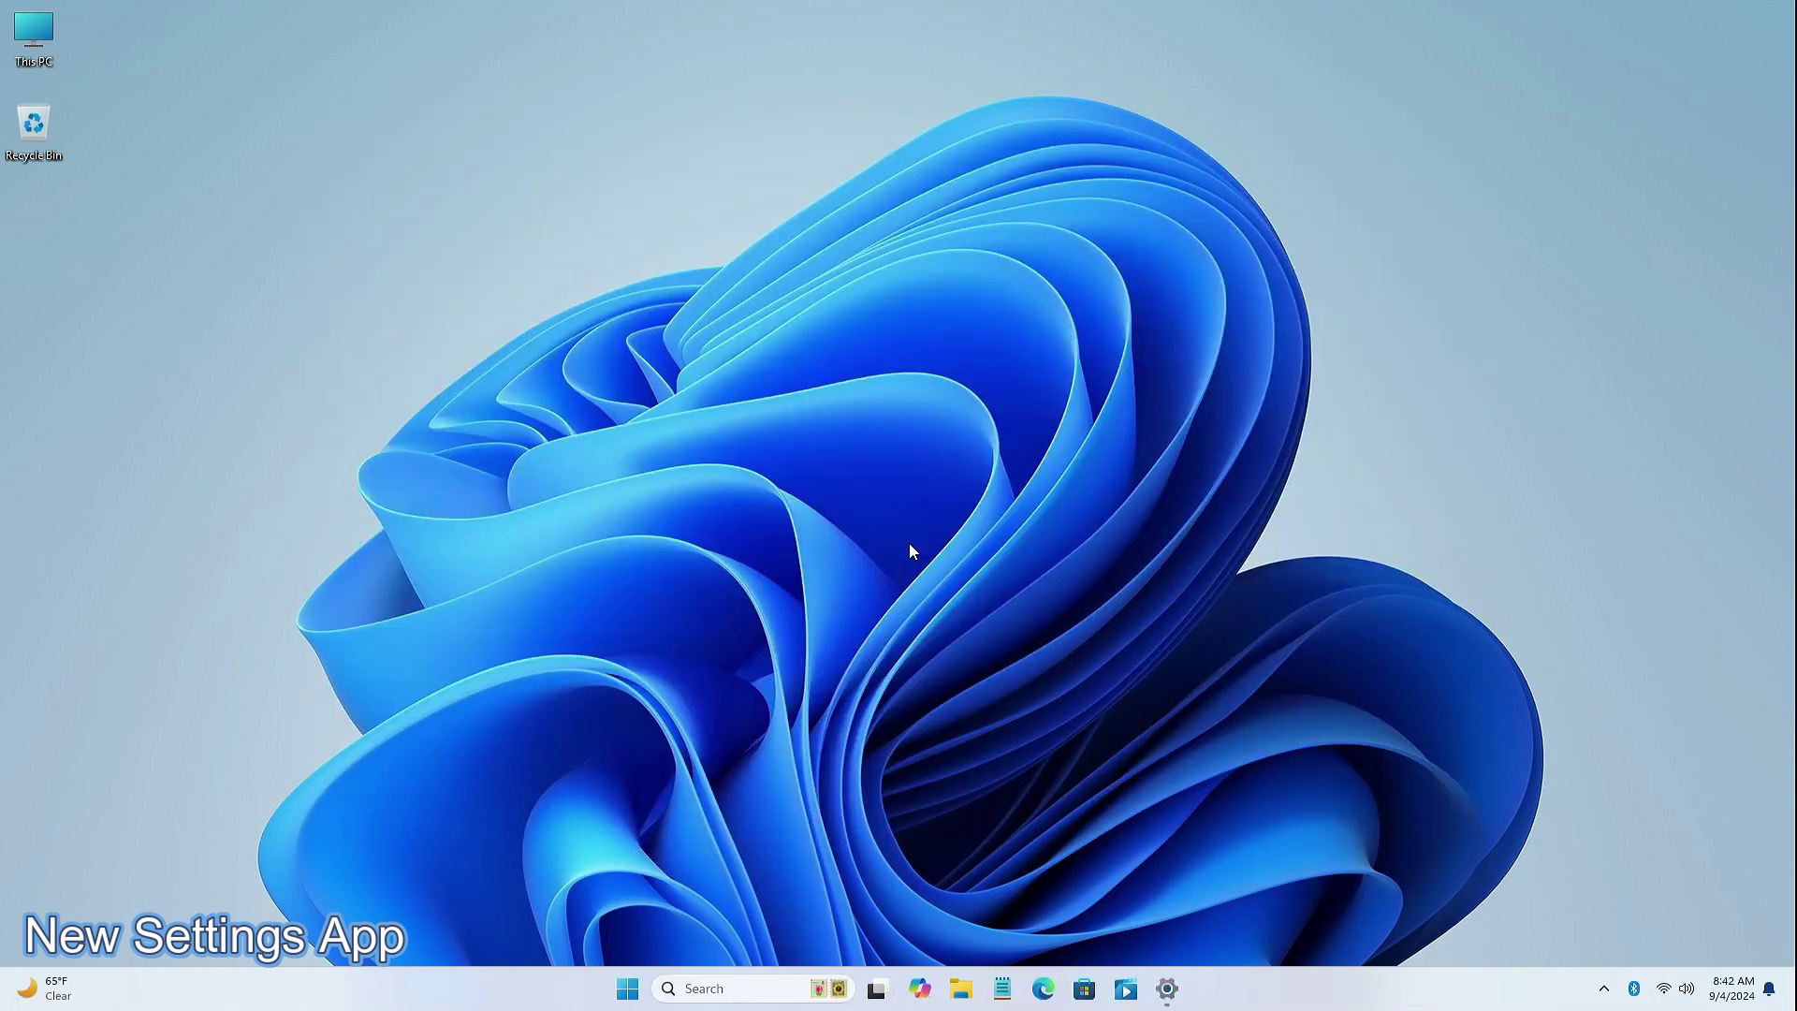
Step: Go to Bluetooth & devices > Printers & scanners, showing Microsoft Print to PDF
{"action": "left_click", "coordinate": [1166, 988]}
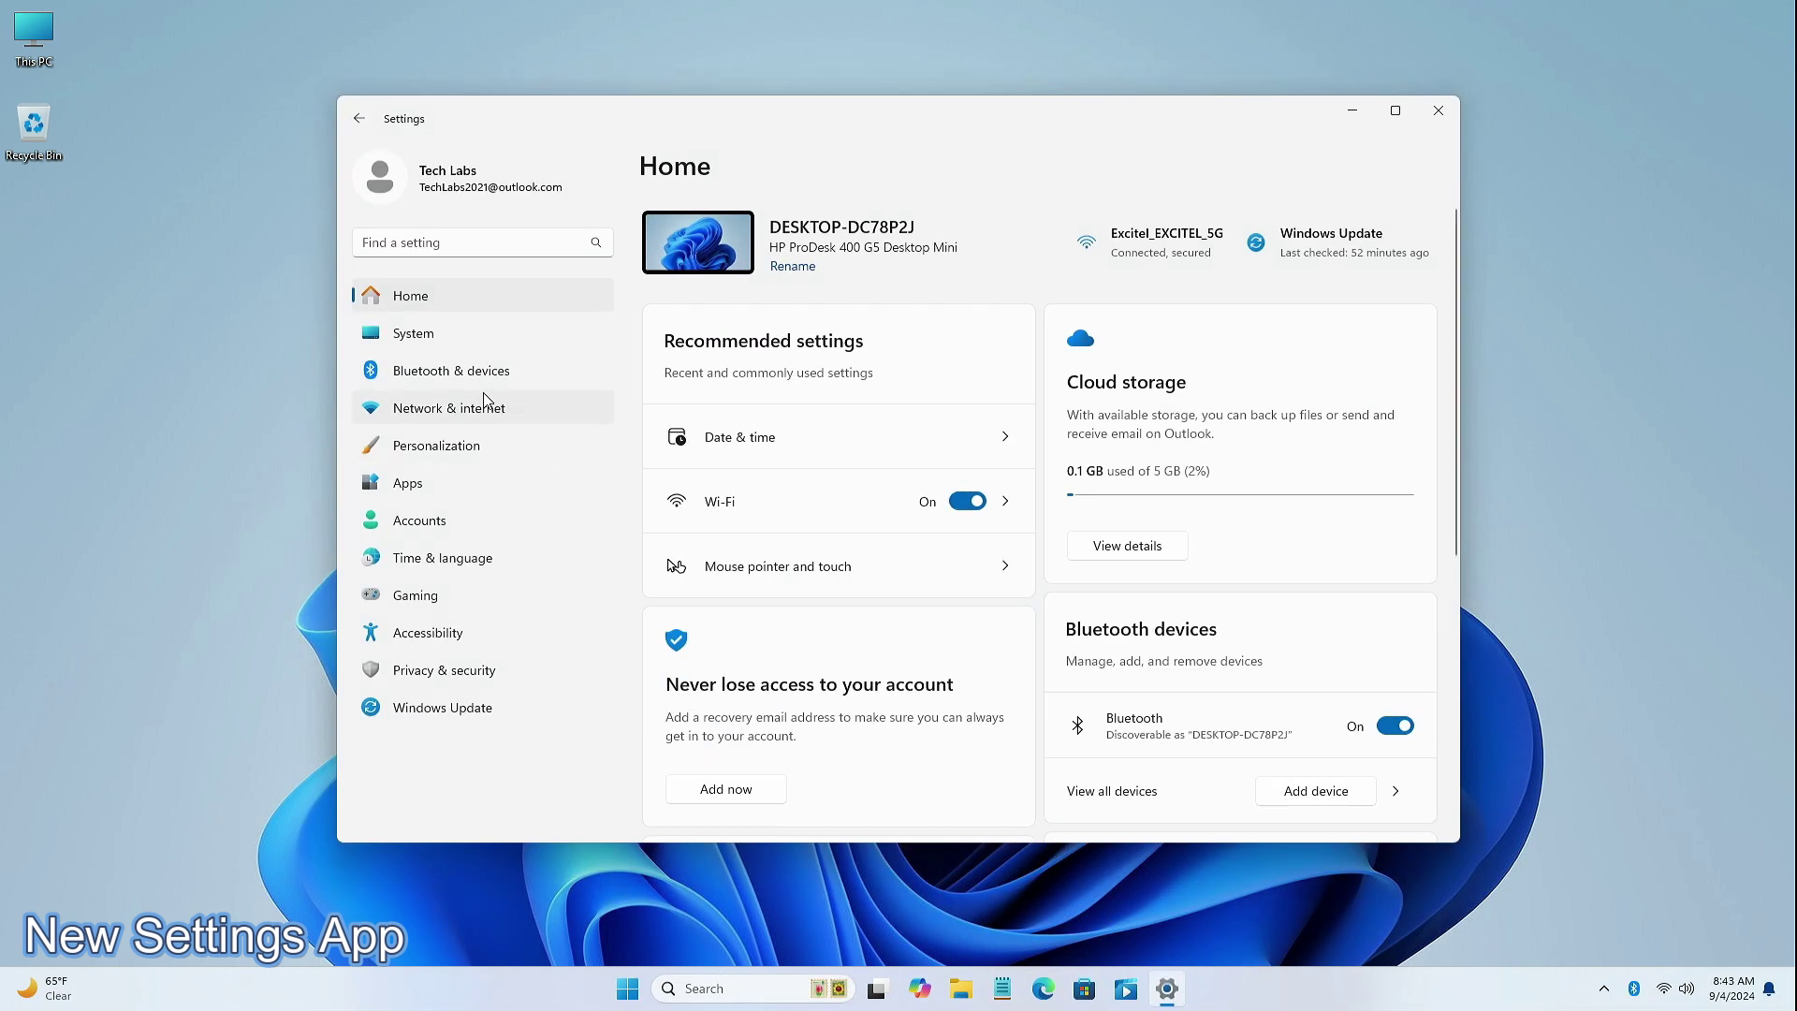
{"action": "left_click", "coordinate": [508, 378]}
{"action": "scroll", "coordinate": [794, 433], "scroll_direction": "down", "scroll_amount": 3}
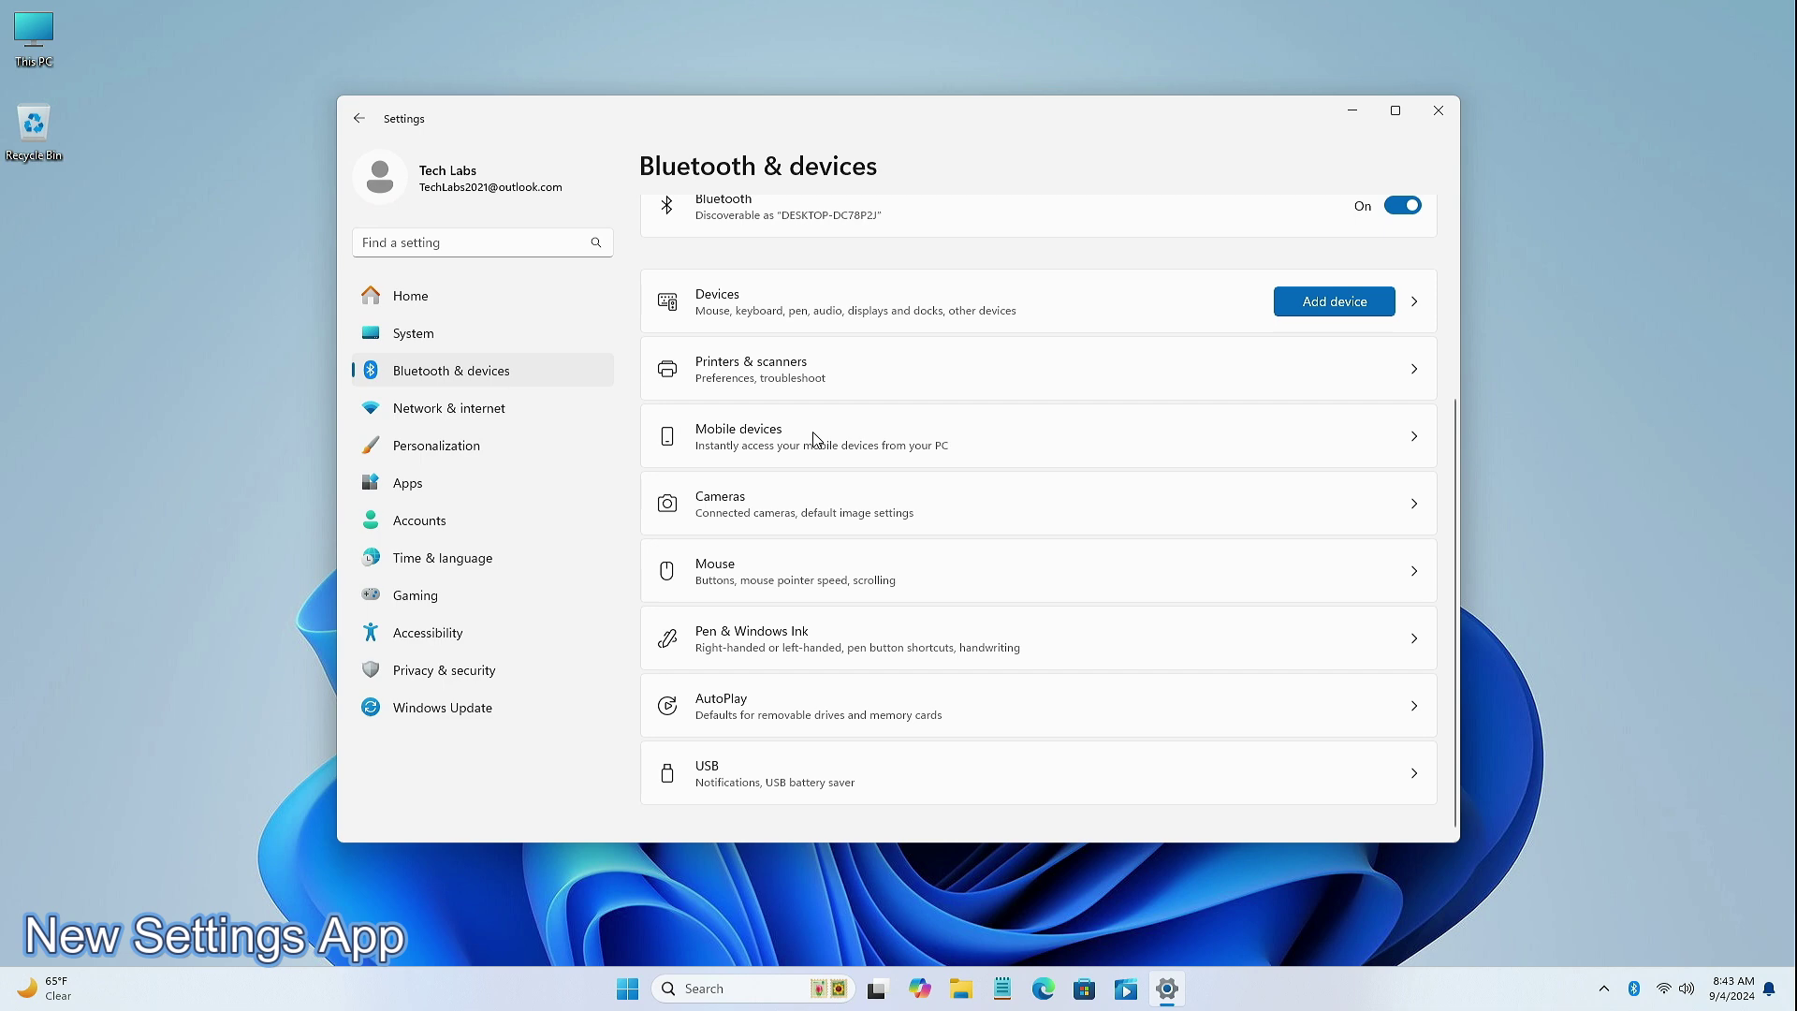
{"action": "left_click", "coordinate": [778, 368]}
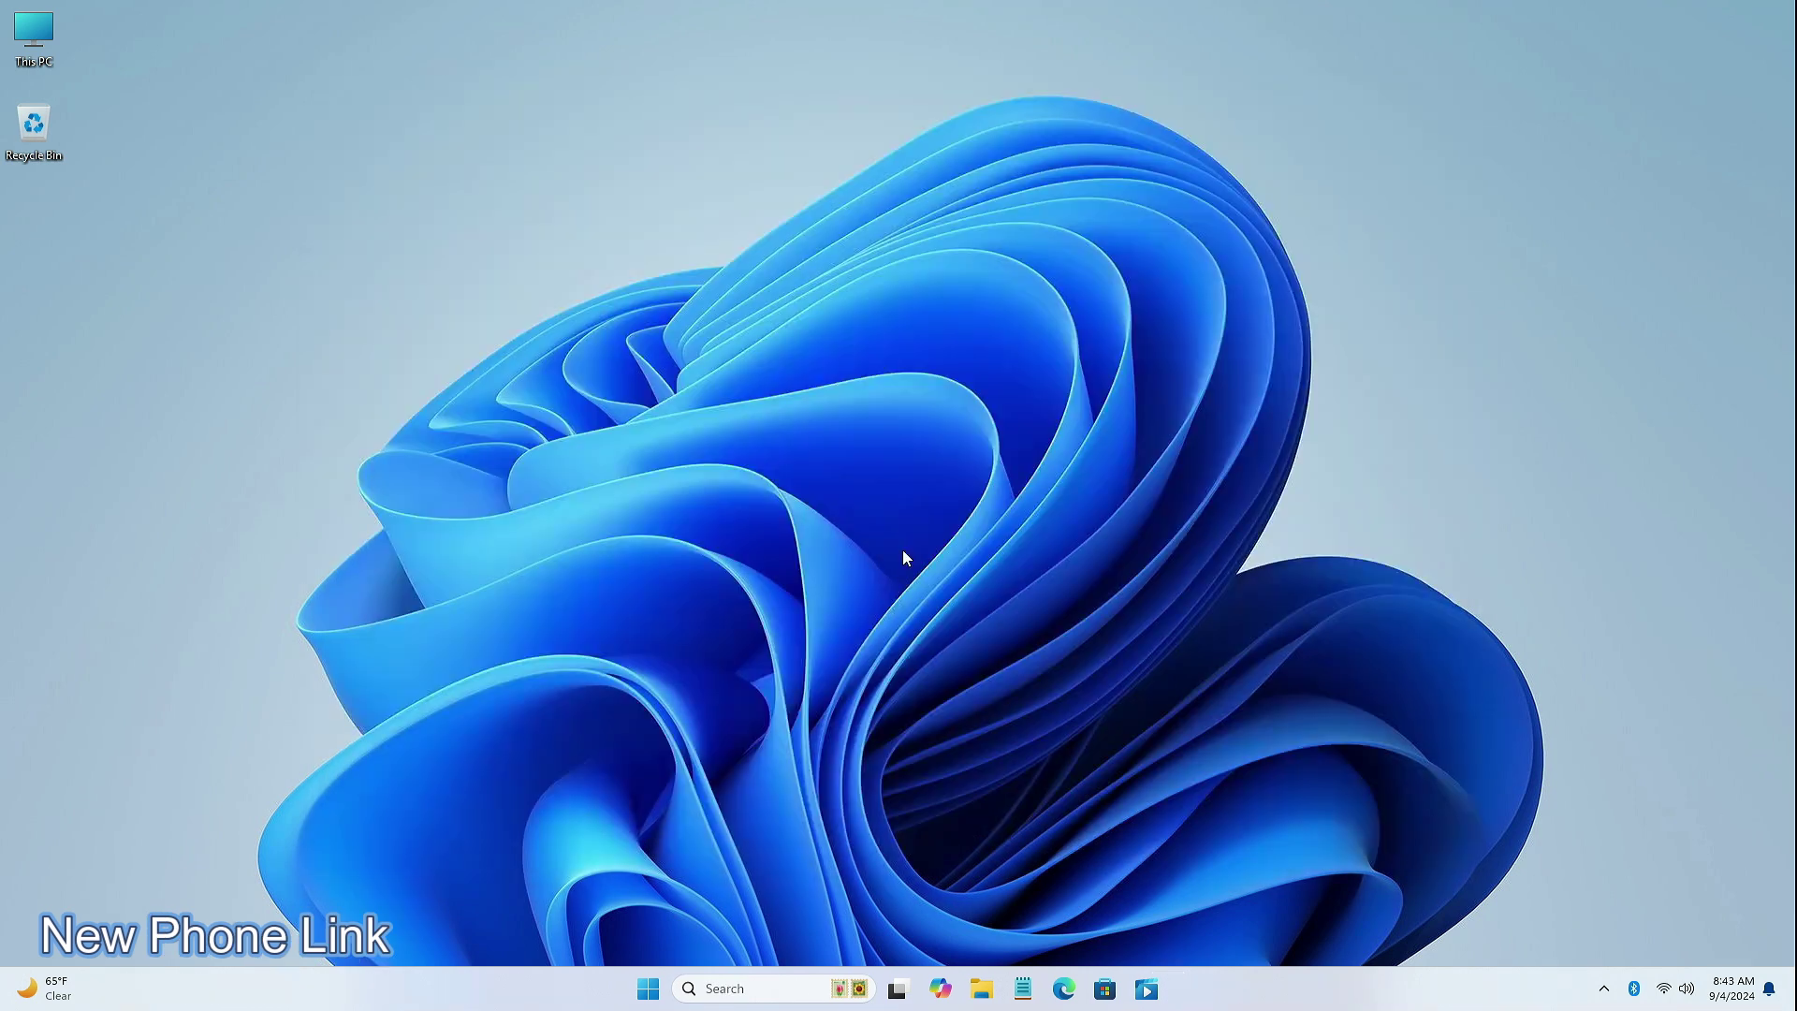
{"action": "key", "text": "super"}
{"action": "type", "text": "phone"}
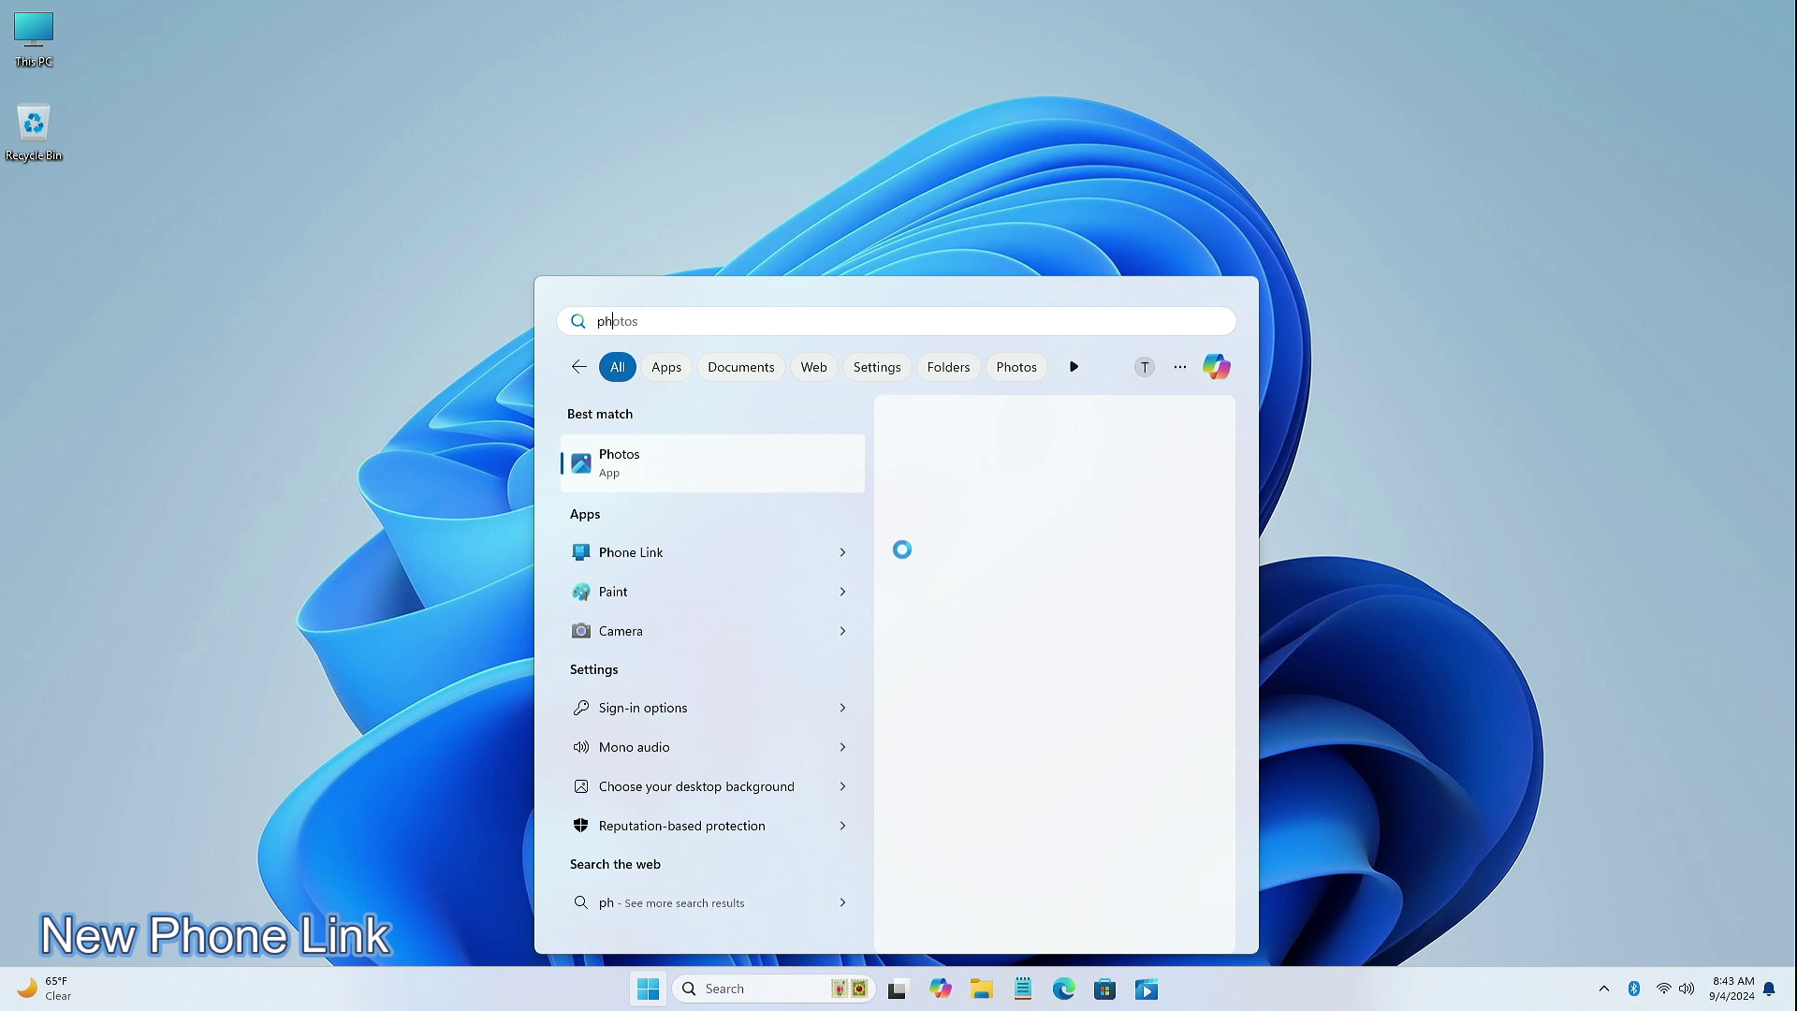
{"action": "type", "text": " link"}
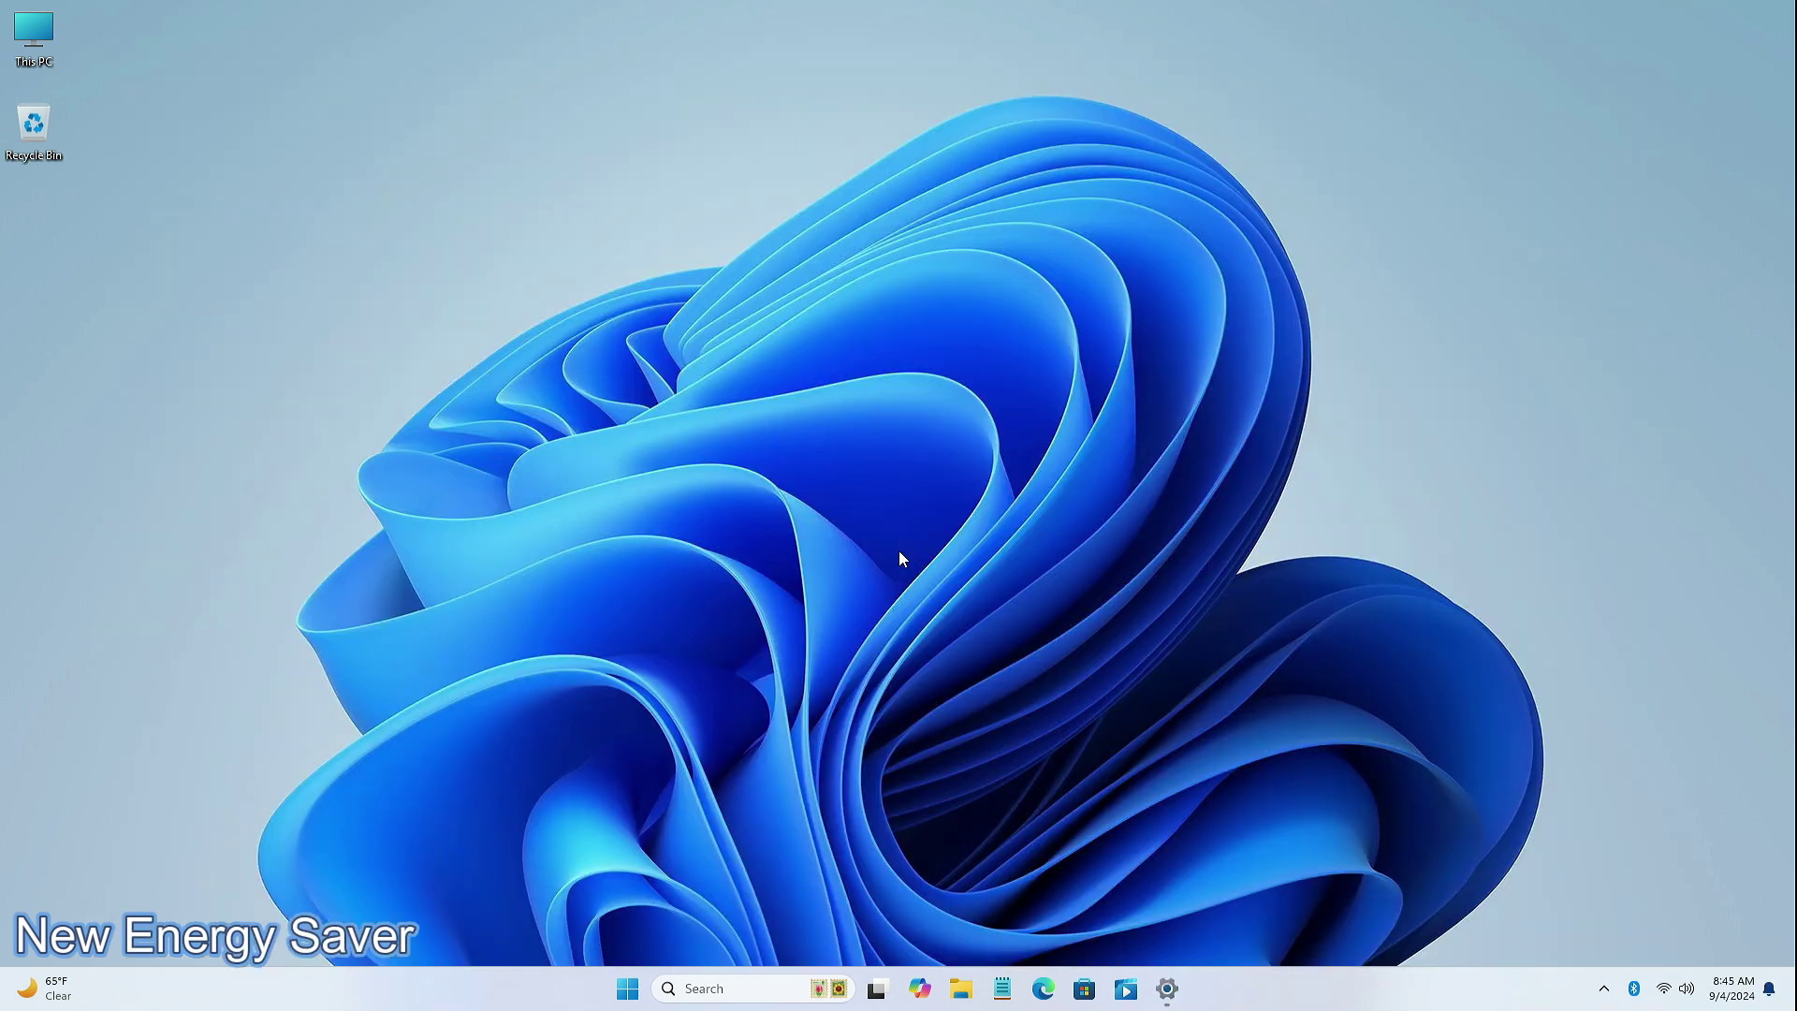
{"action": "left_click", "coordinate": [1163, 984]}
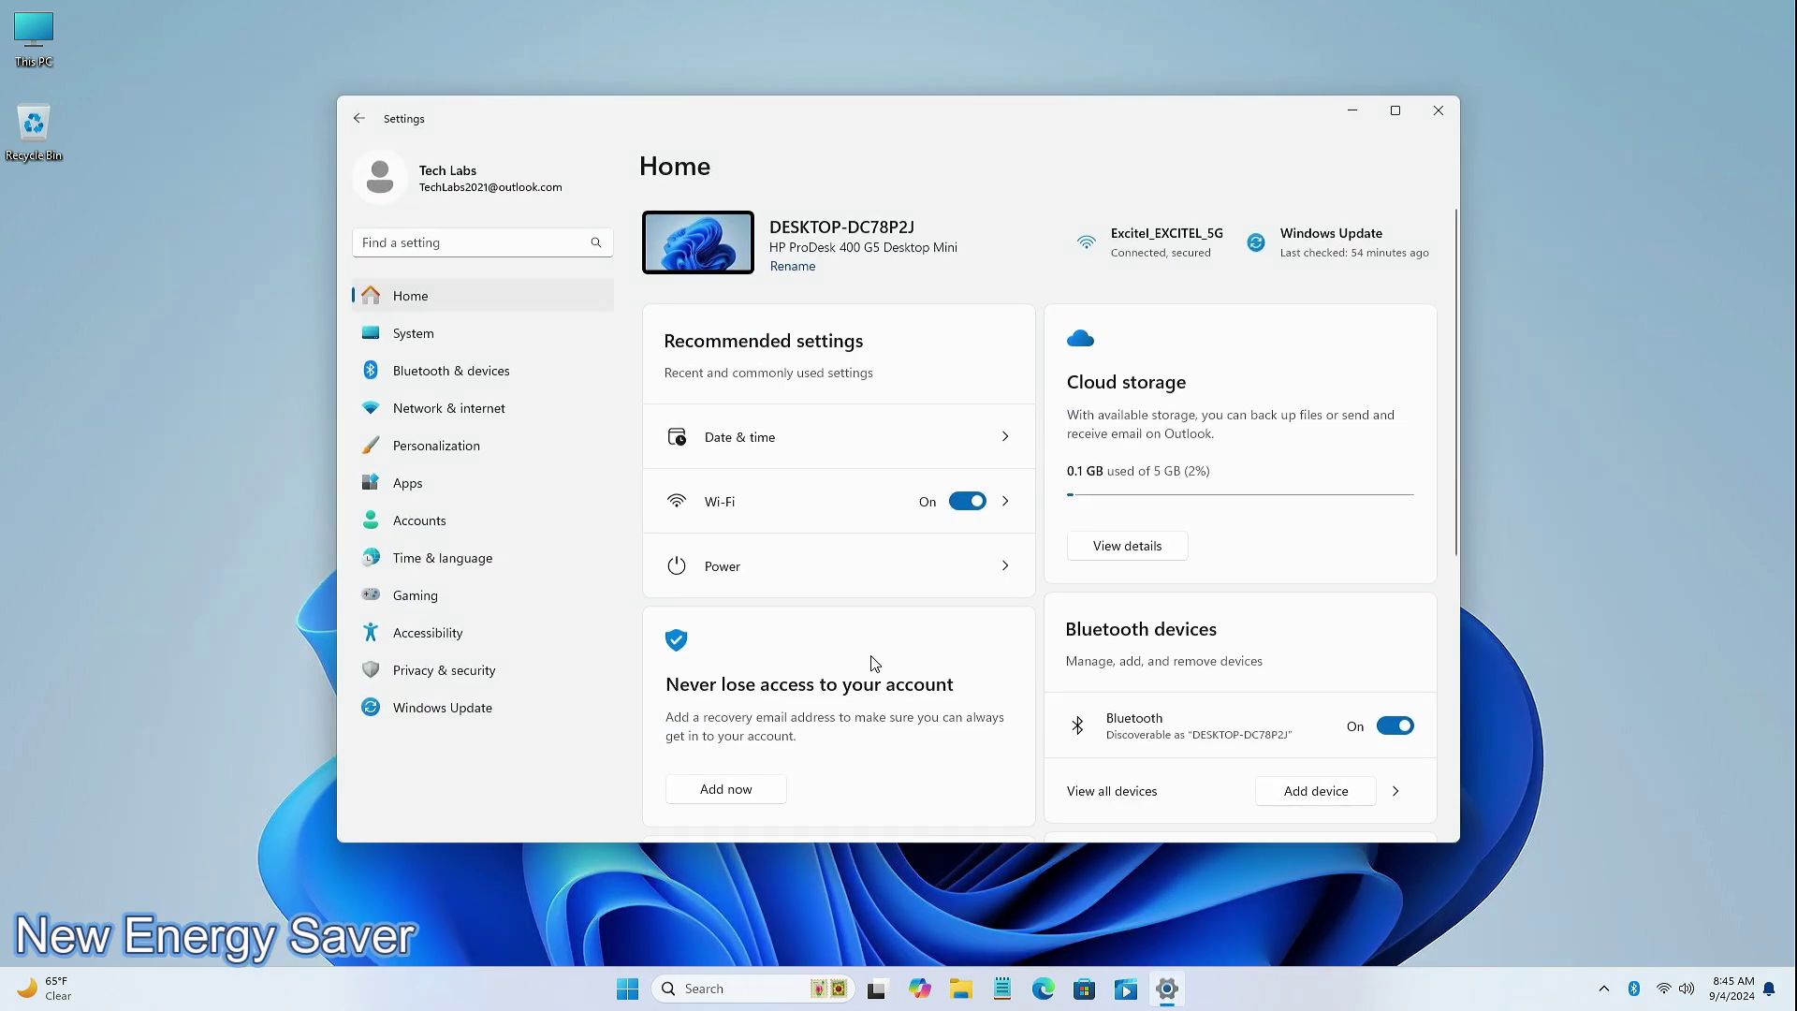
{"action": "left_click", "coordinate": [411, 240]}
{"action": "type", "text": "e"}
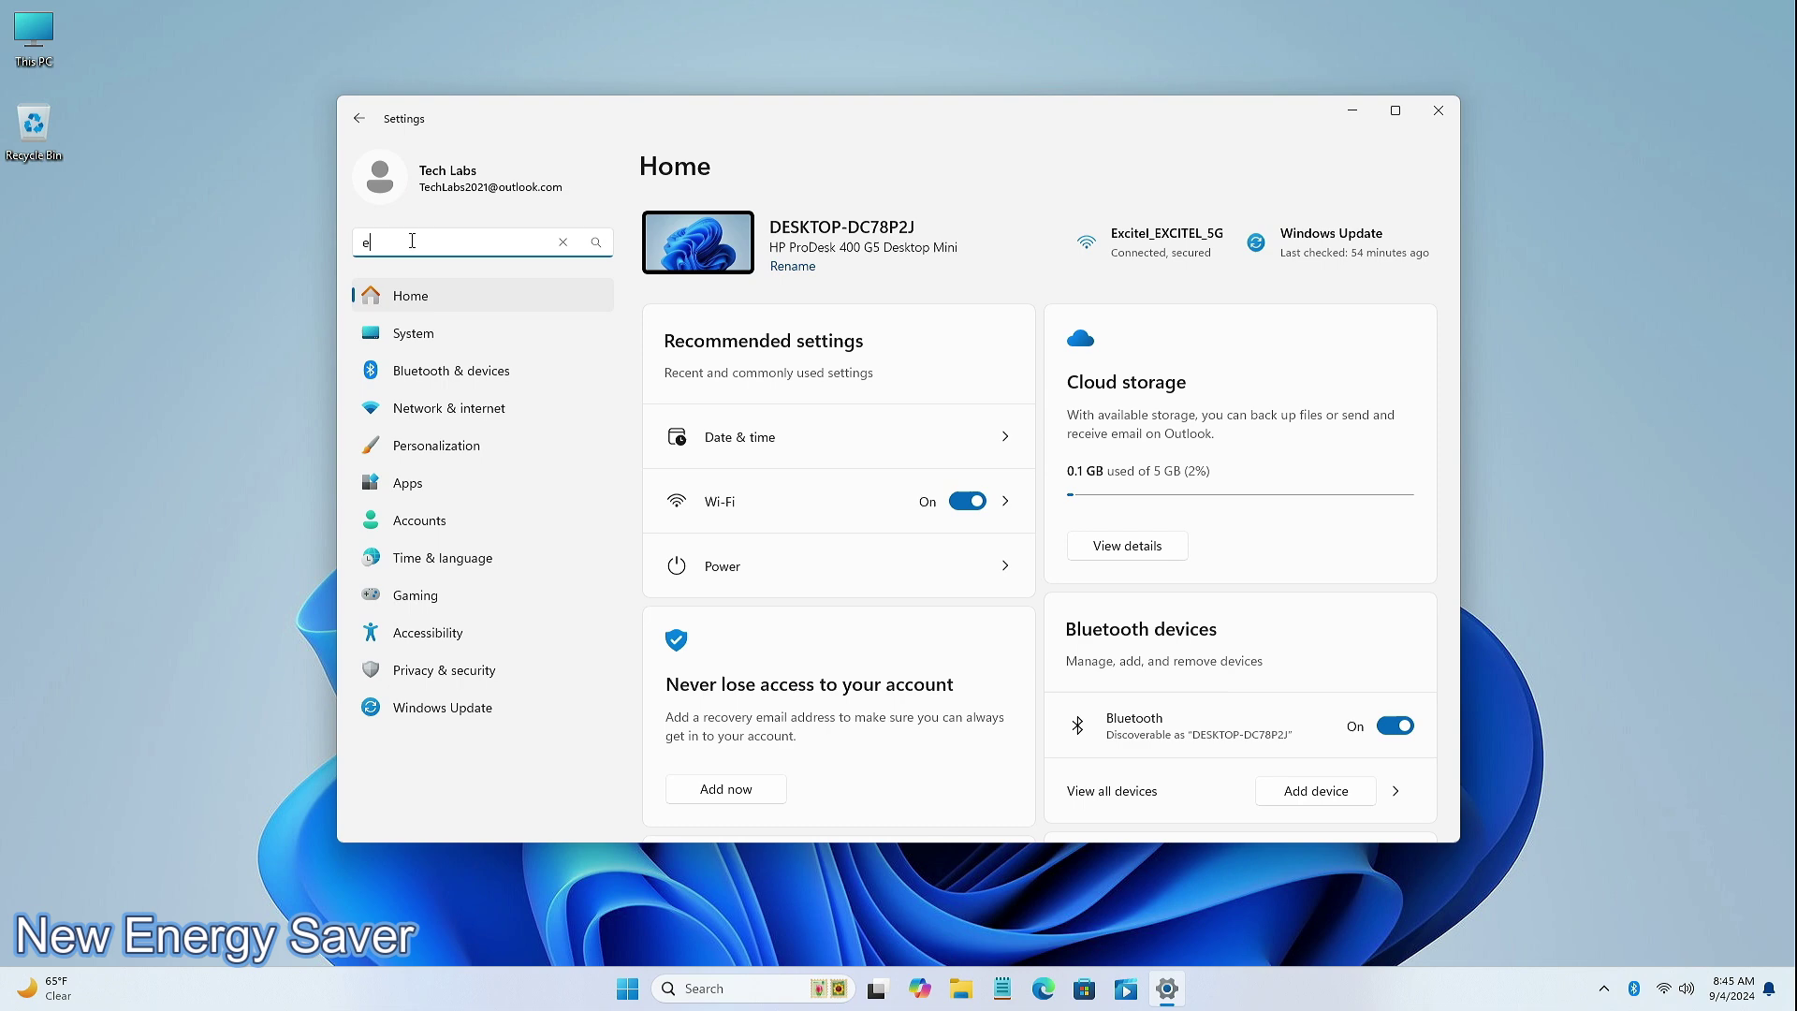
{"action": "type", "text": "nergy s"}
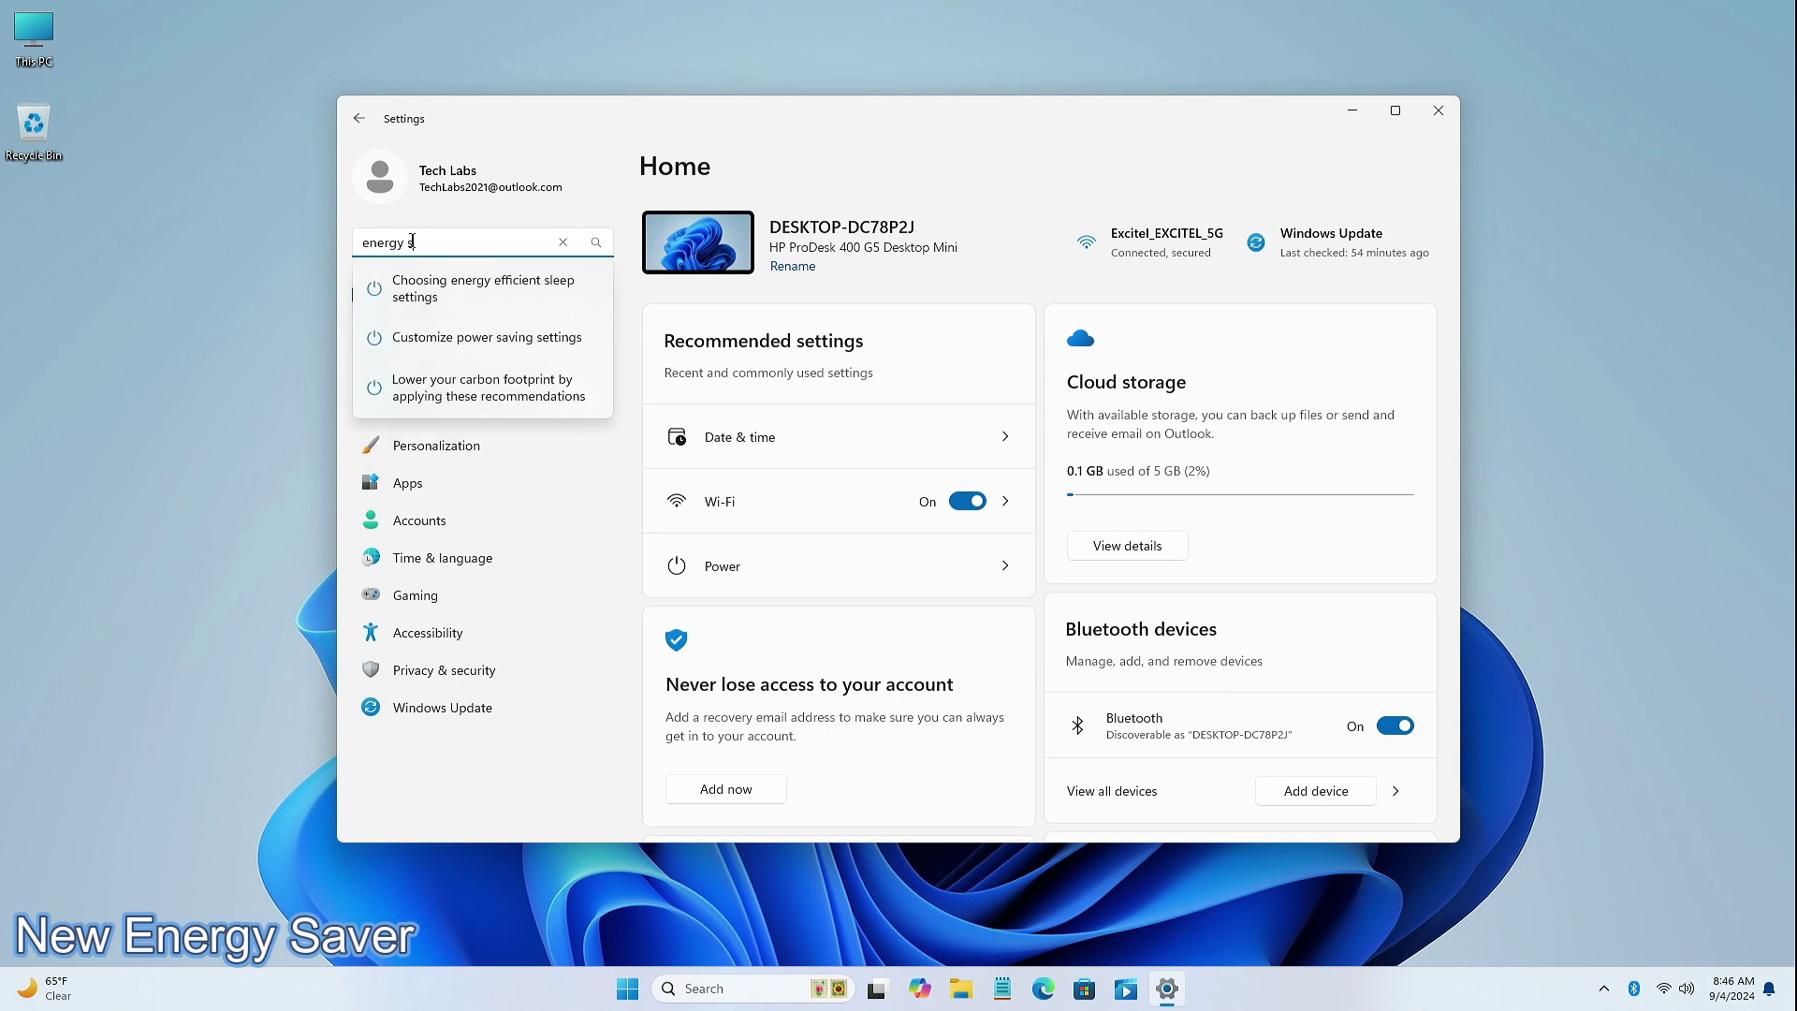
{"action": "type", "text": "aver"}
{"action": "key", "text": "Return"}
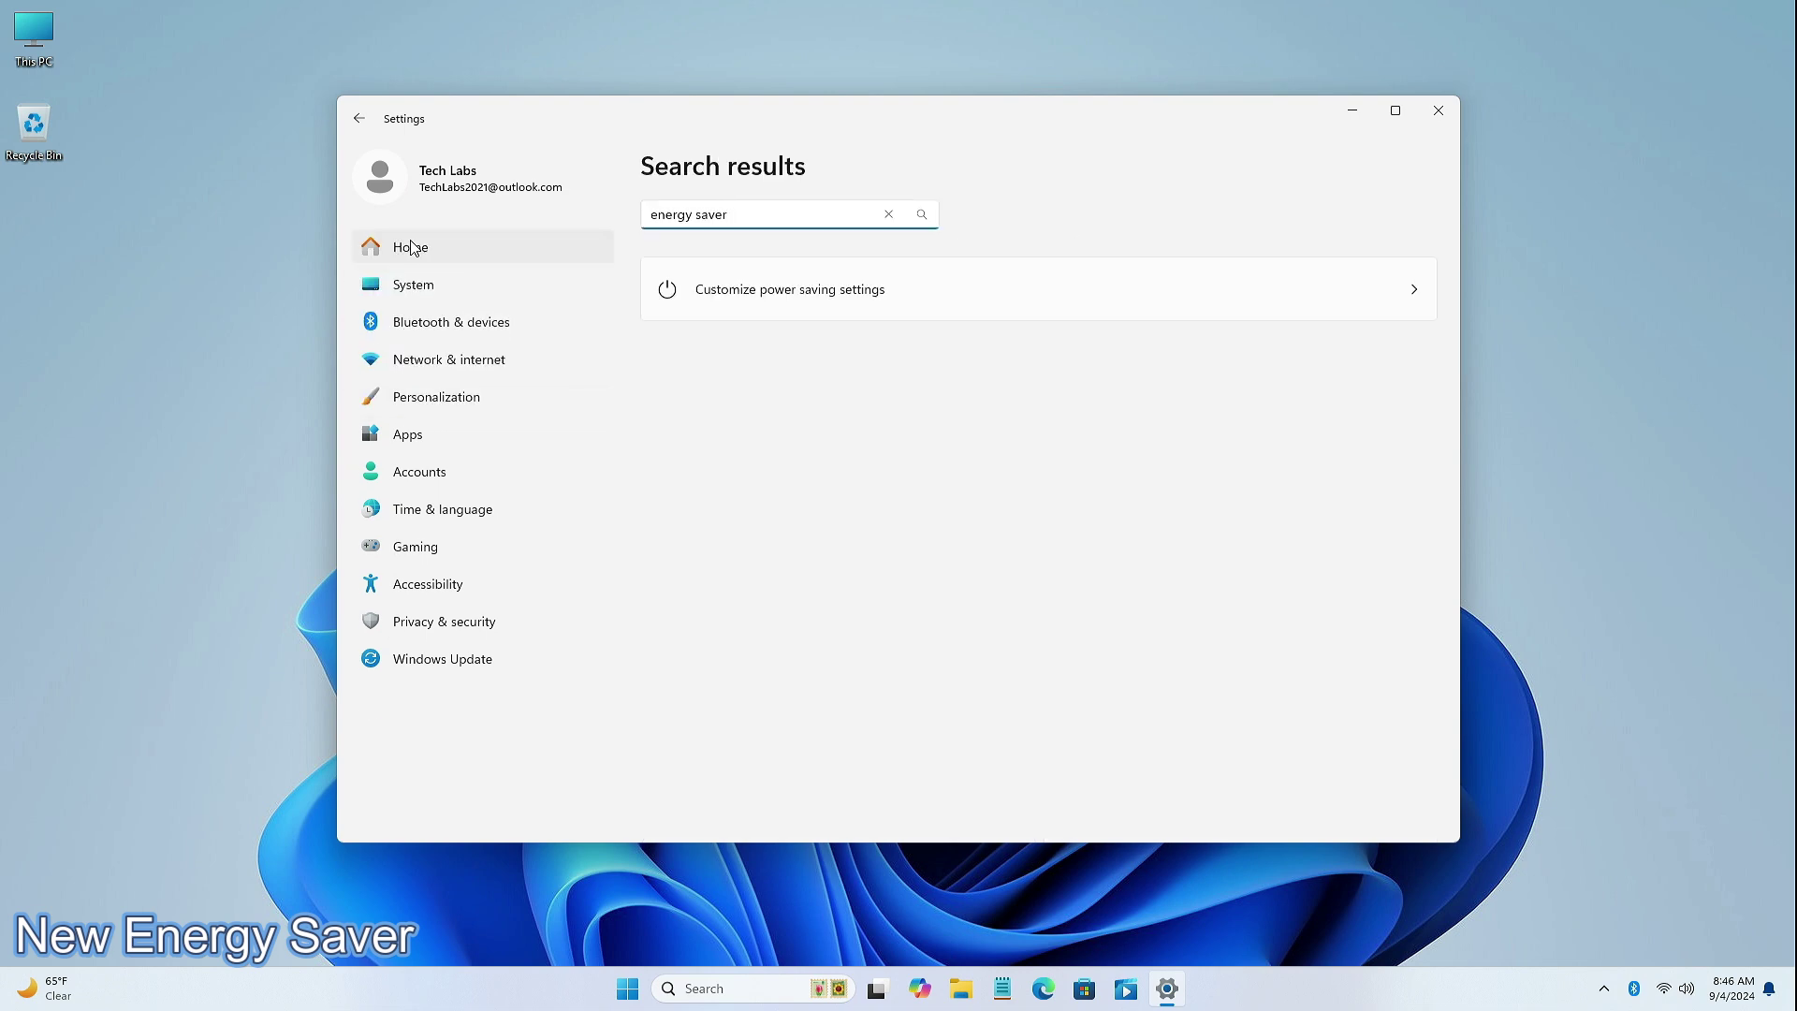
{"action": "left_click", "coordinate": [866, 294]}
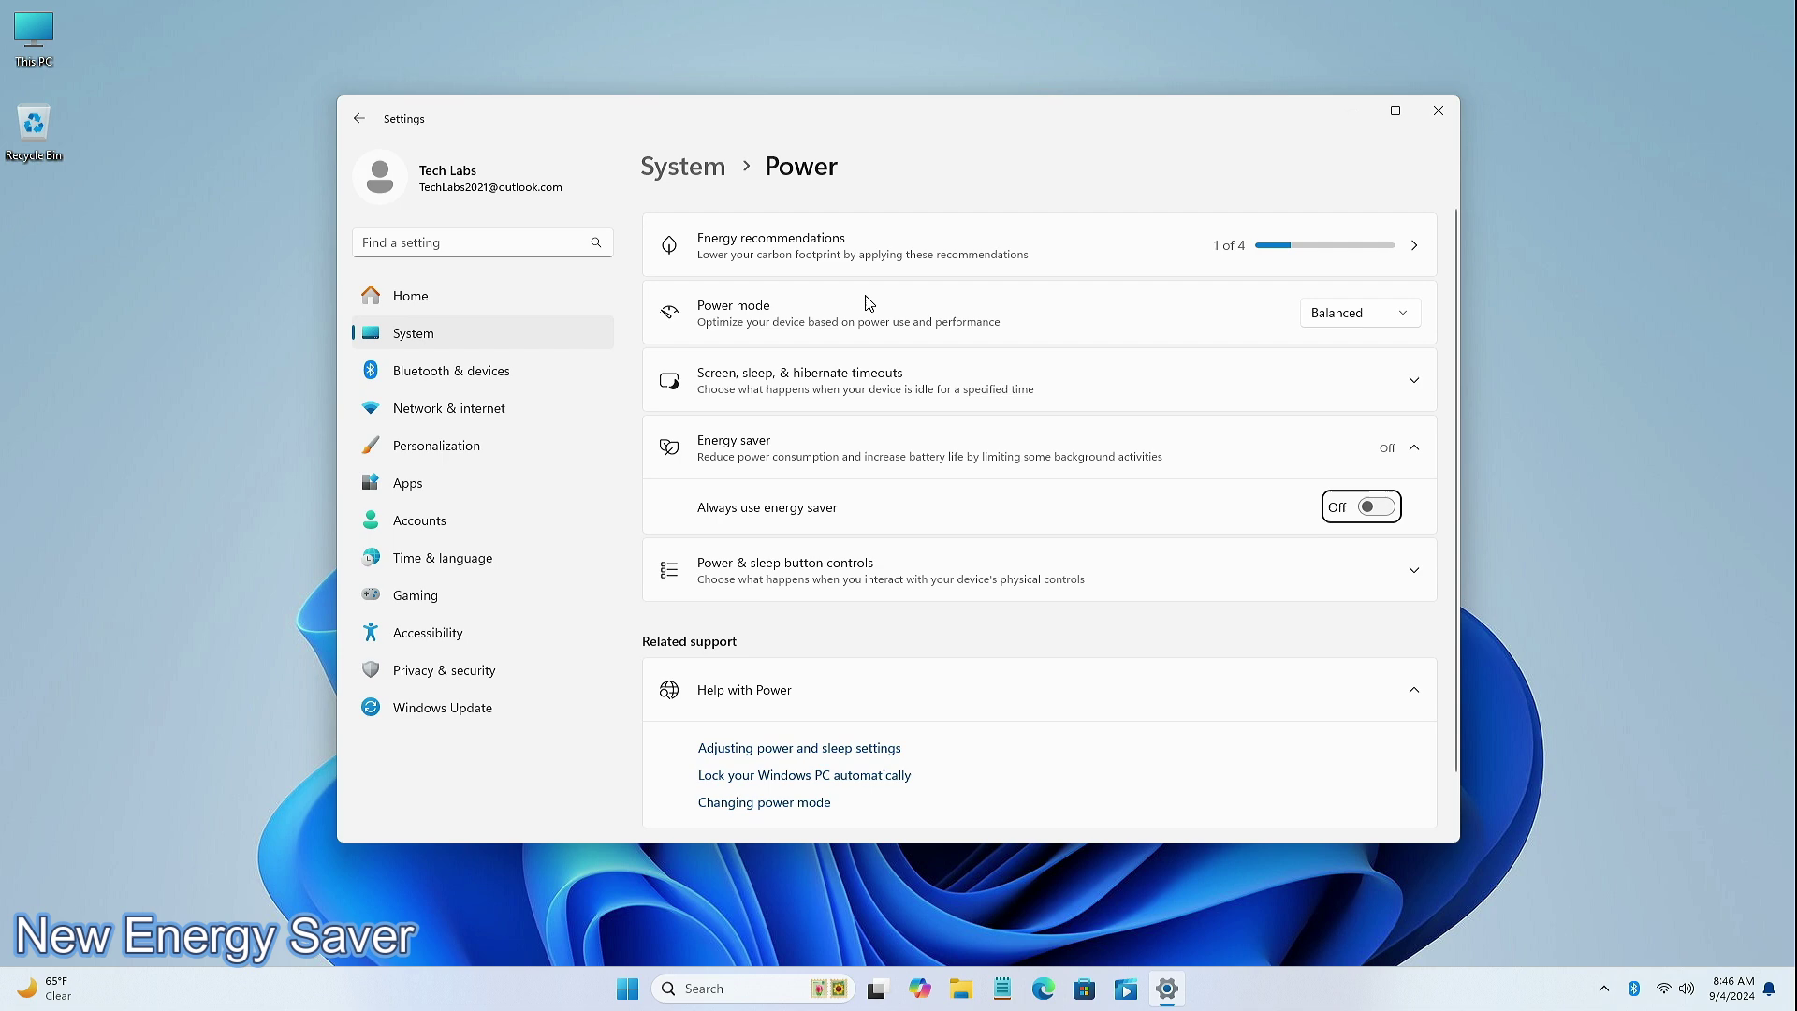
{"action": "left_click", "coordinate": [1662, 987]}
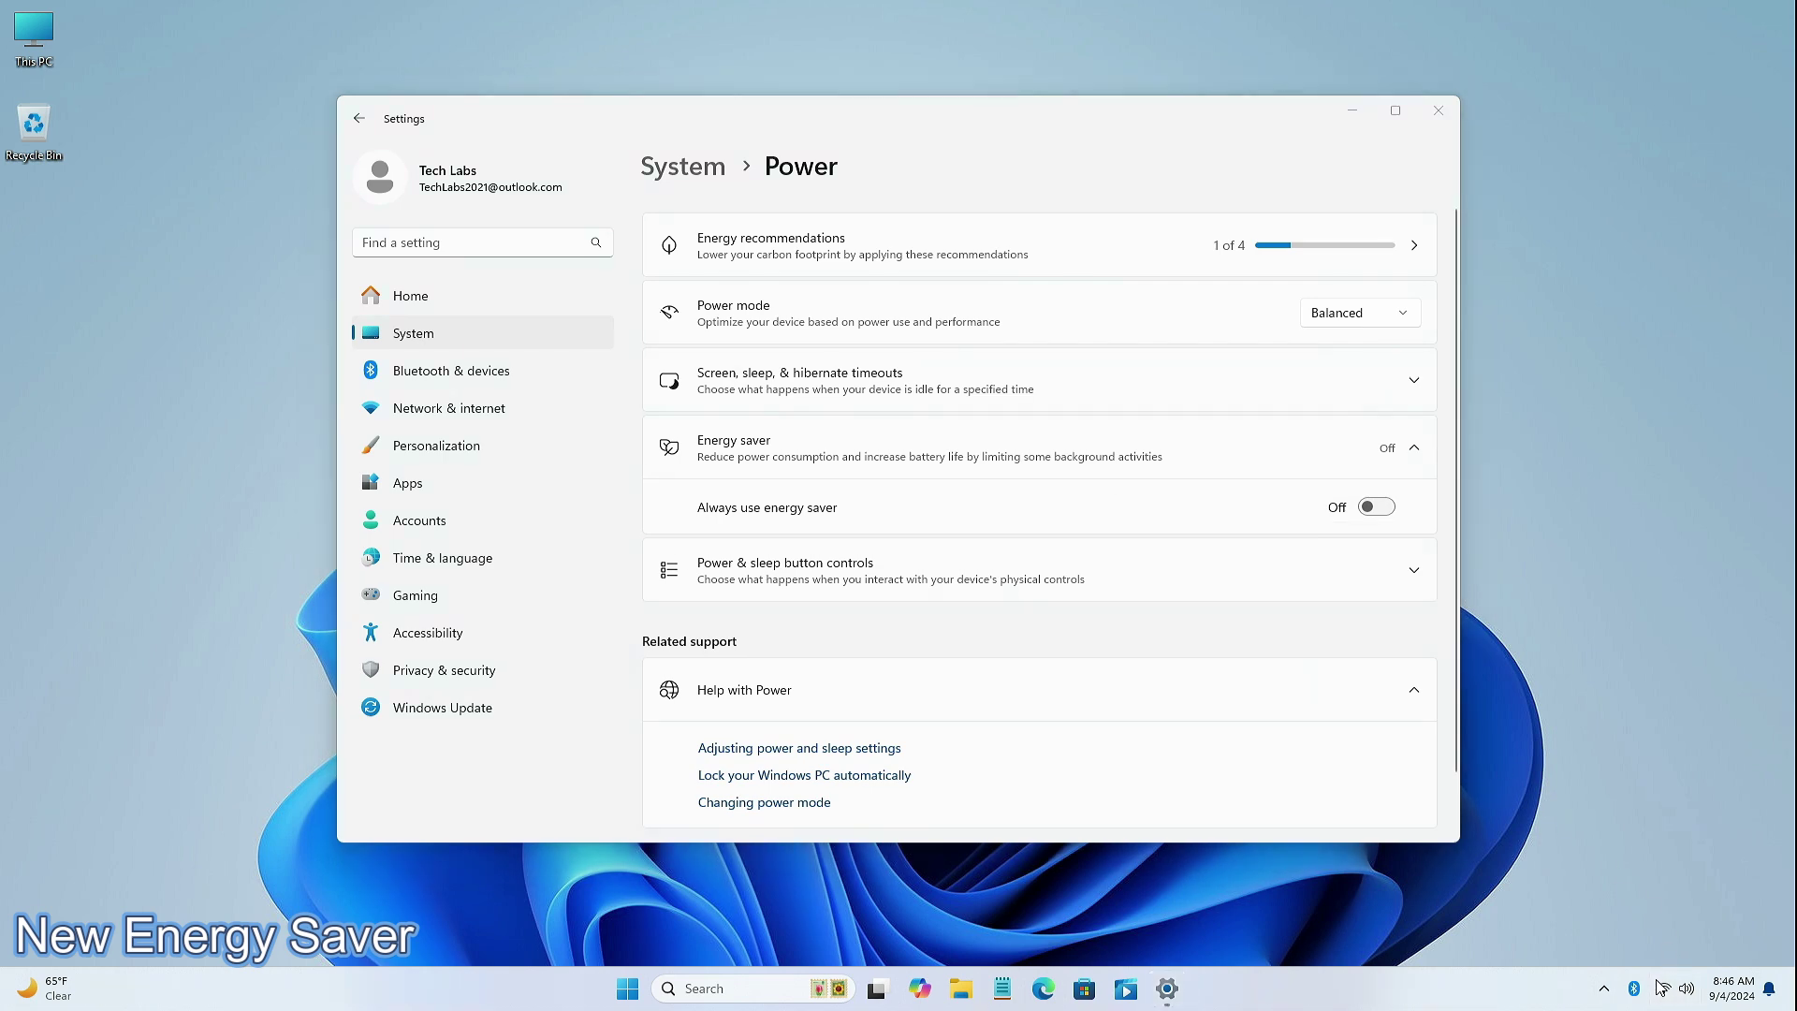
{"action": "scroll", "coordinate": [1576, 830], "scroll_direction": "down", "scroll_amount": 1}
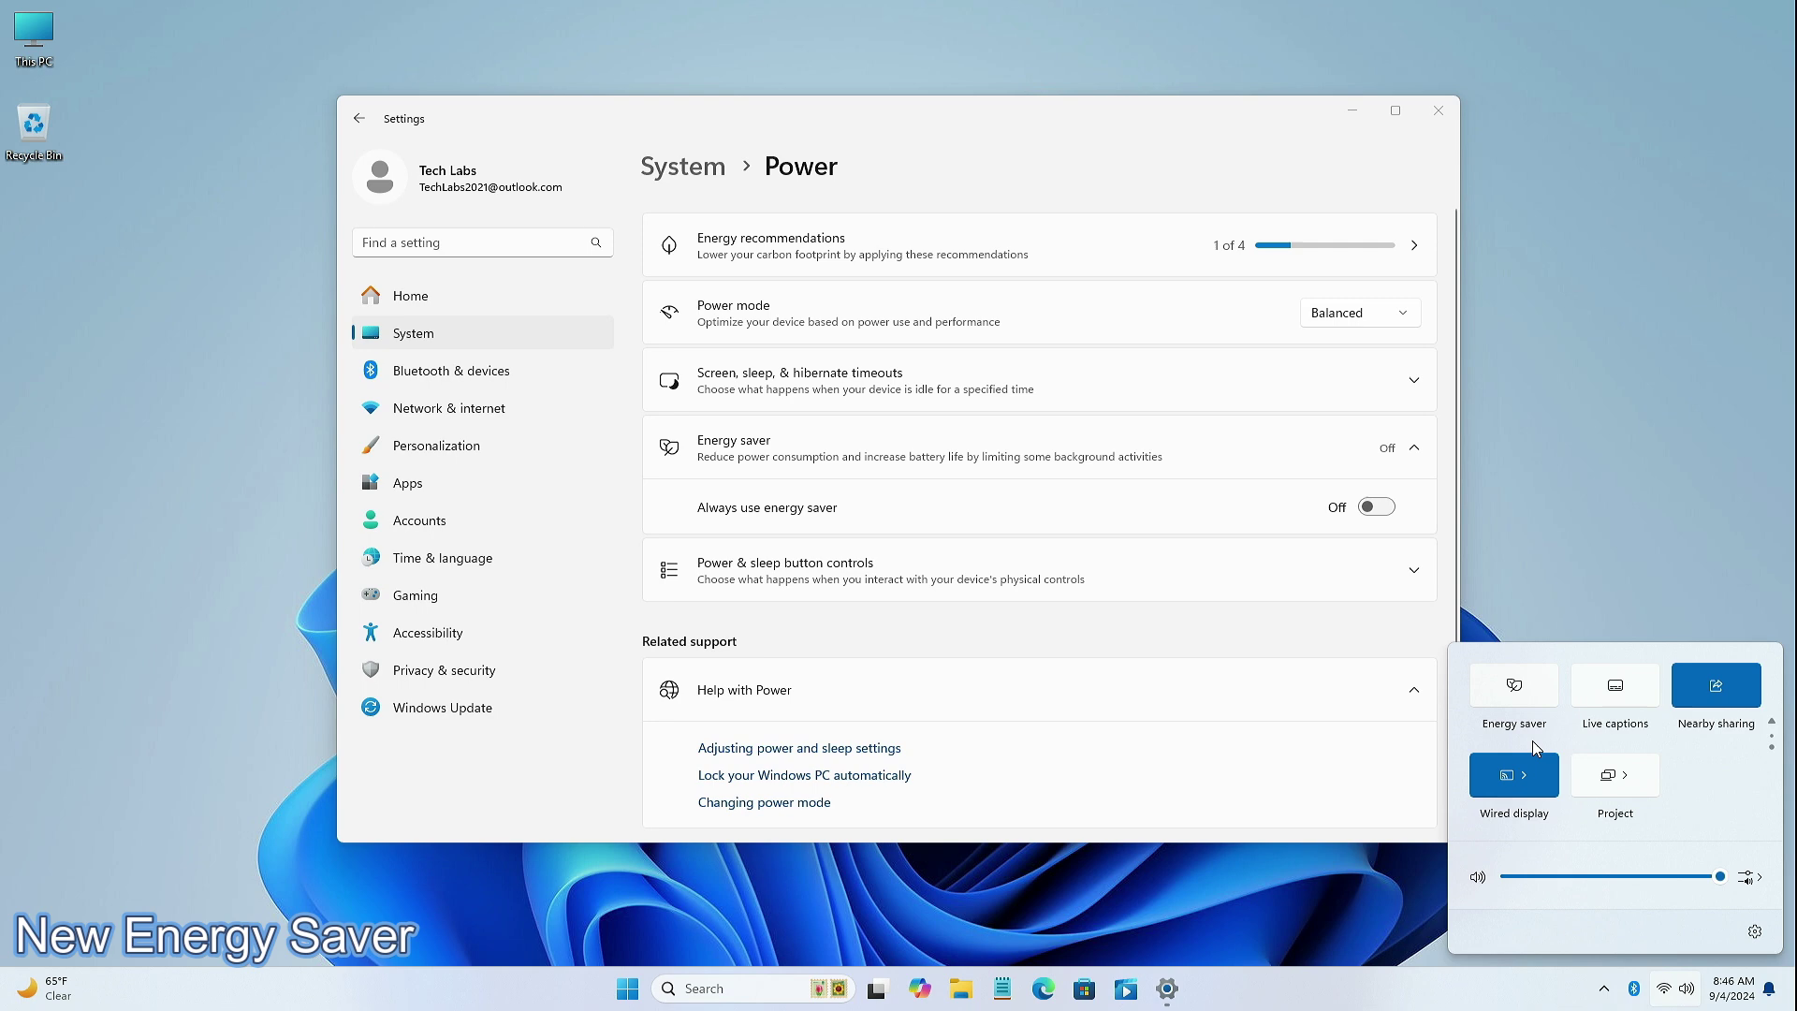
{"action": "left_click", "coordinate": [1532, 598]}
{"action": "left_click", "coordinate": [1438, 111]}
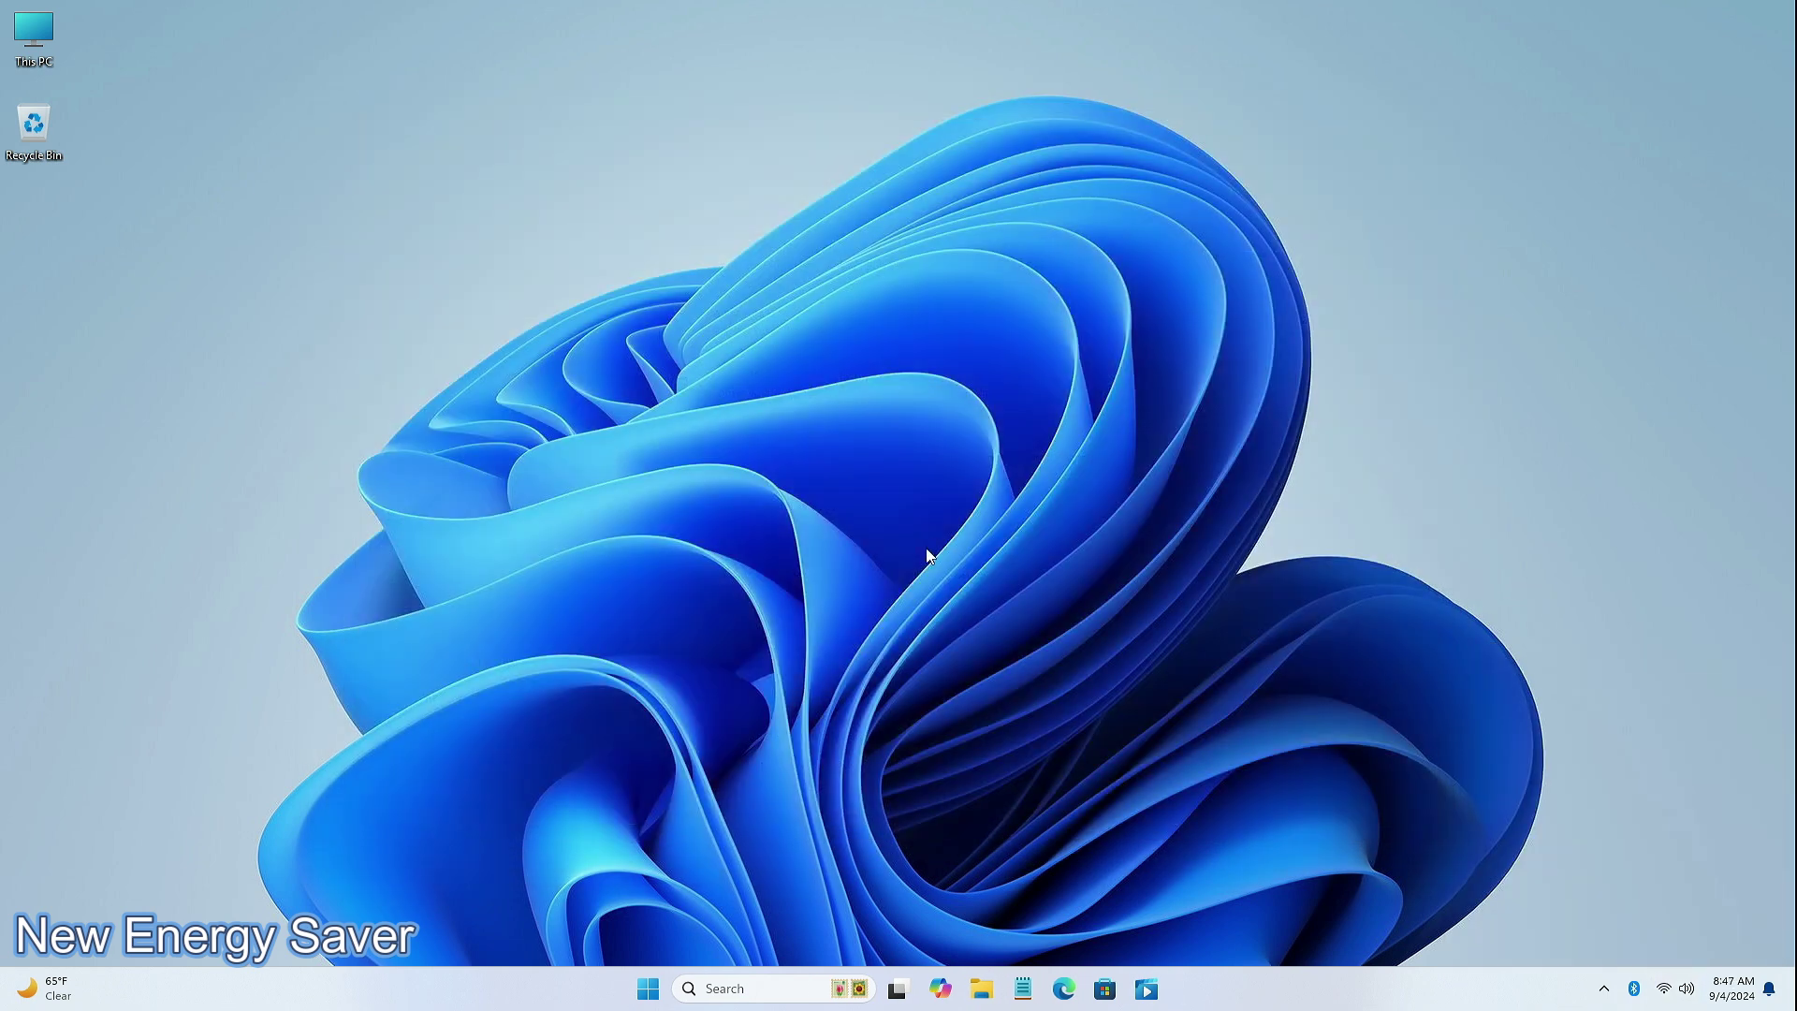
Step: Launch Task Manager from the taskbar, centre it, and browse its Settings page options
{"action": "right_click", "coordinate": [1265, 976]}
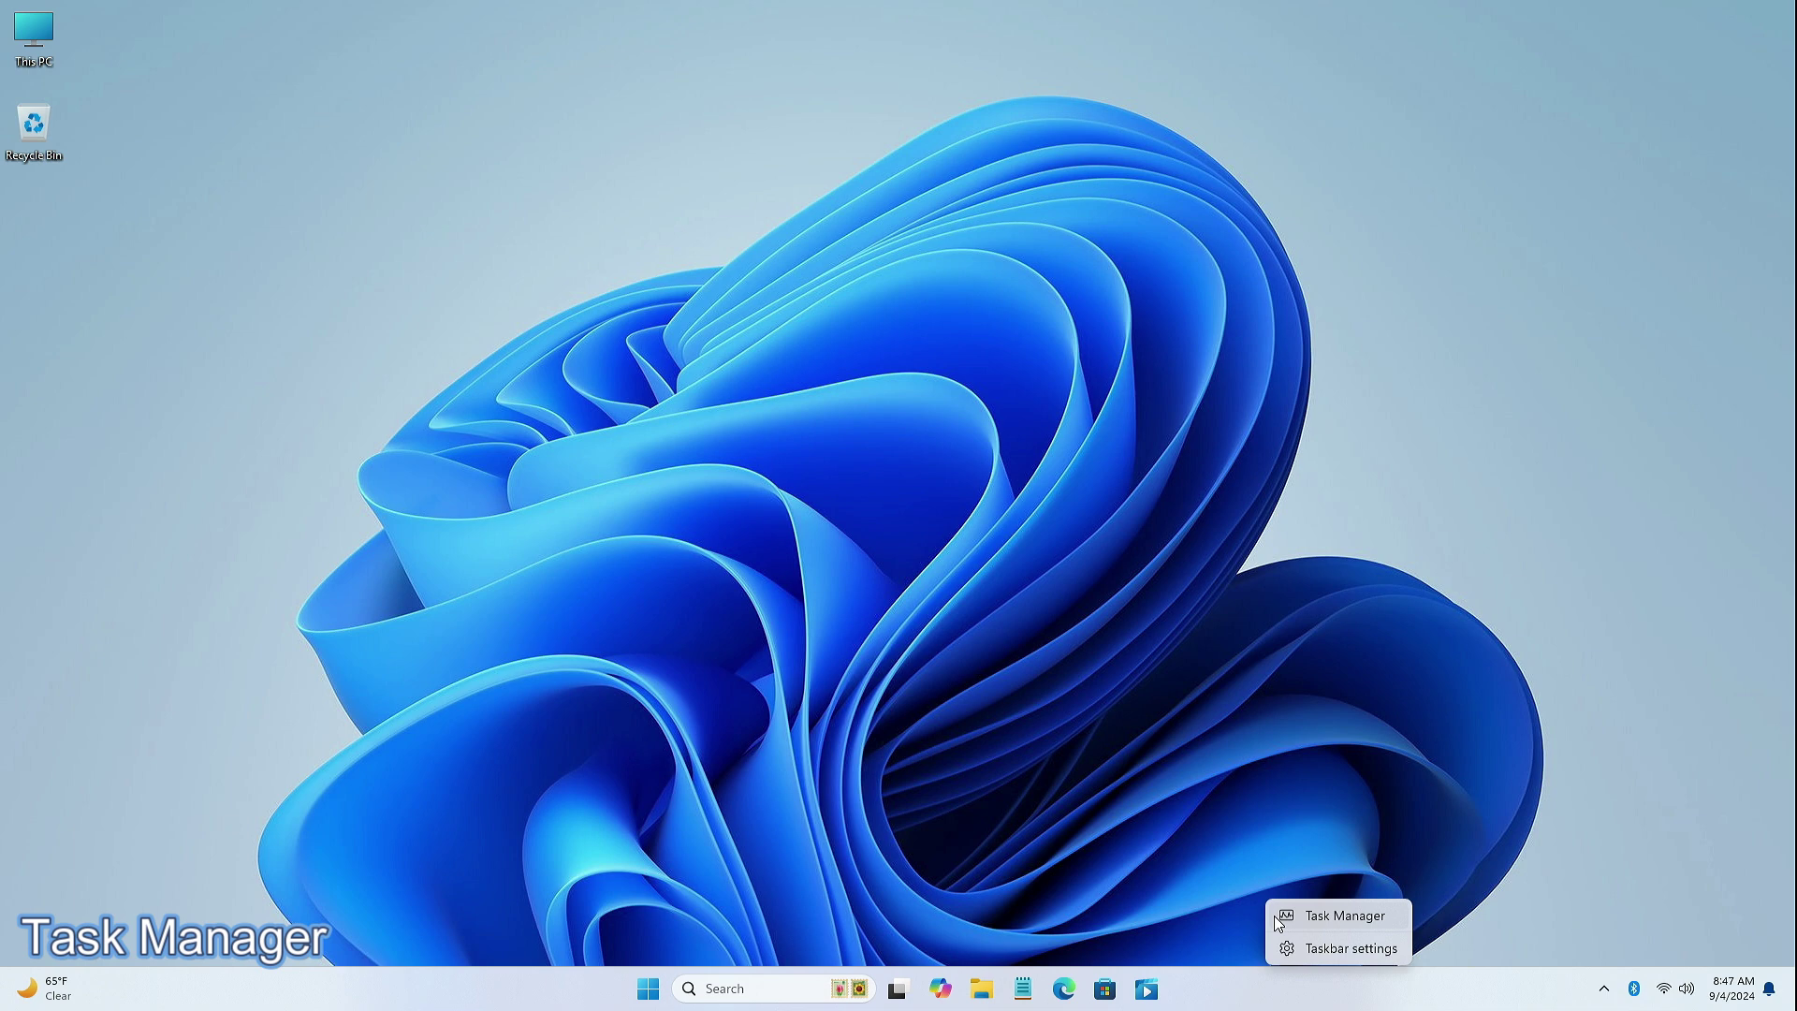
{"action": "left_click", "coordinate": [1334, 913]}
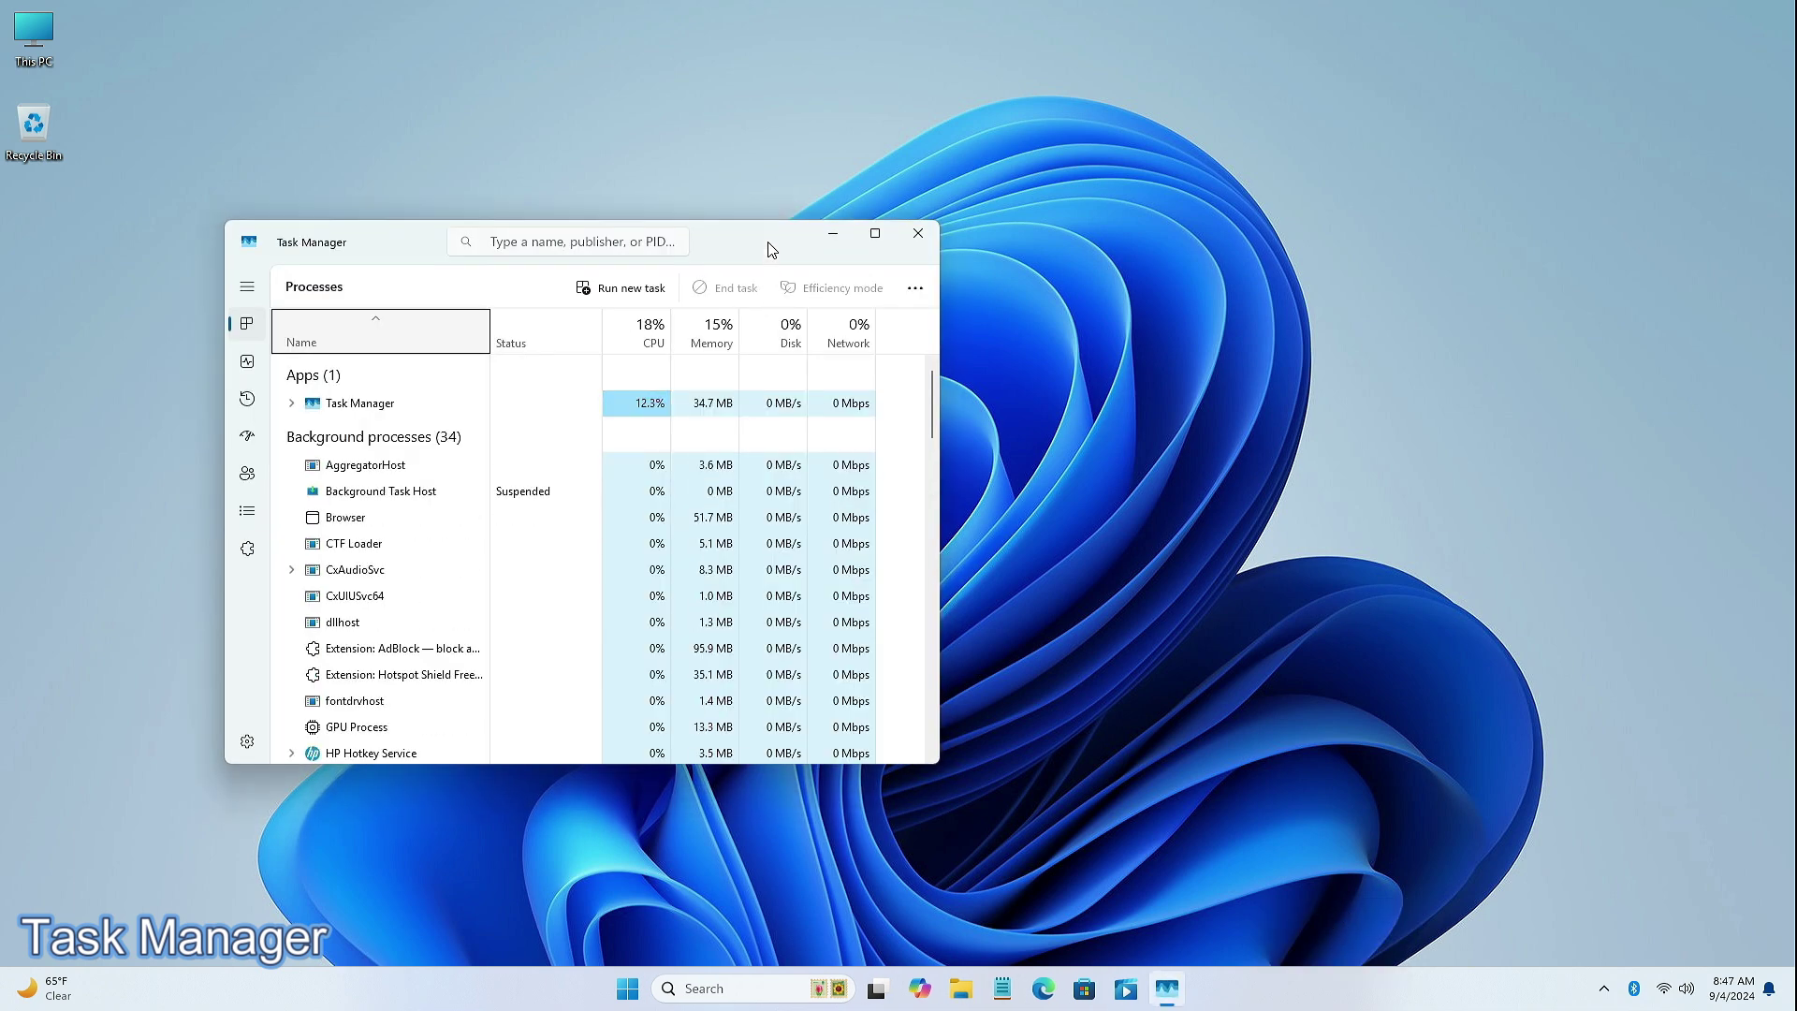
{"action": "left_click_drag", "start_coordinate": [770, 249], "coordinate": [1137, 256]}
{"action": "left_click", "coordinate": [610, 748]}
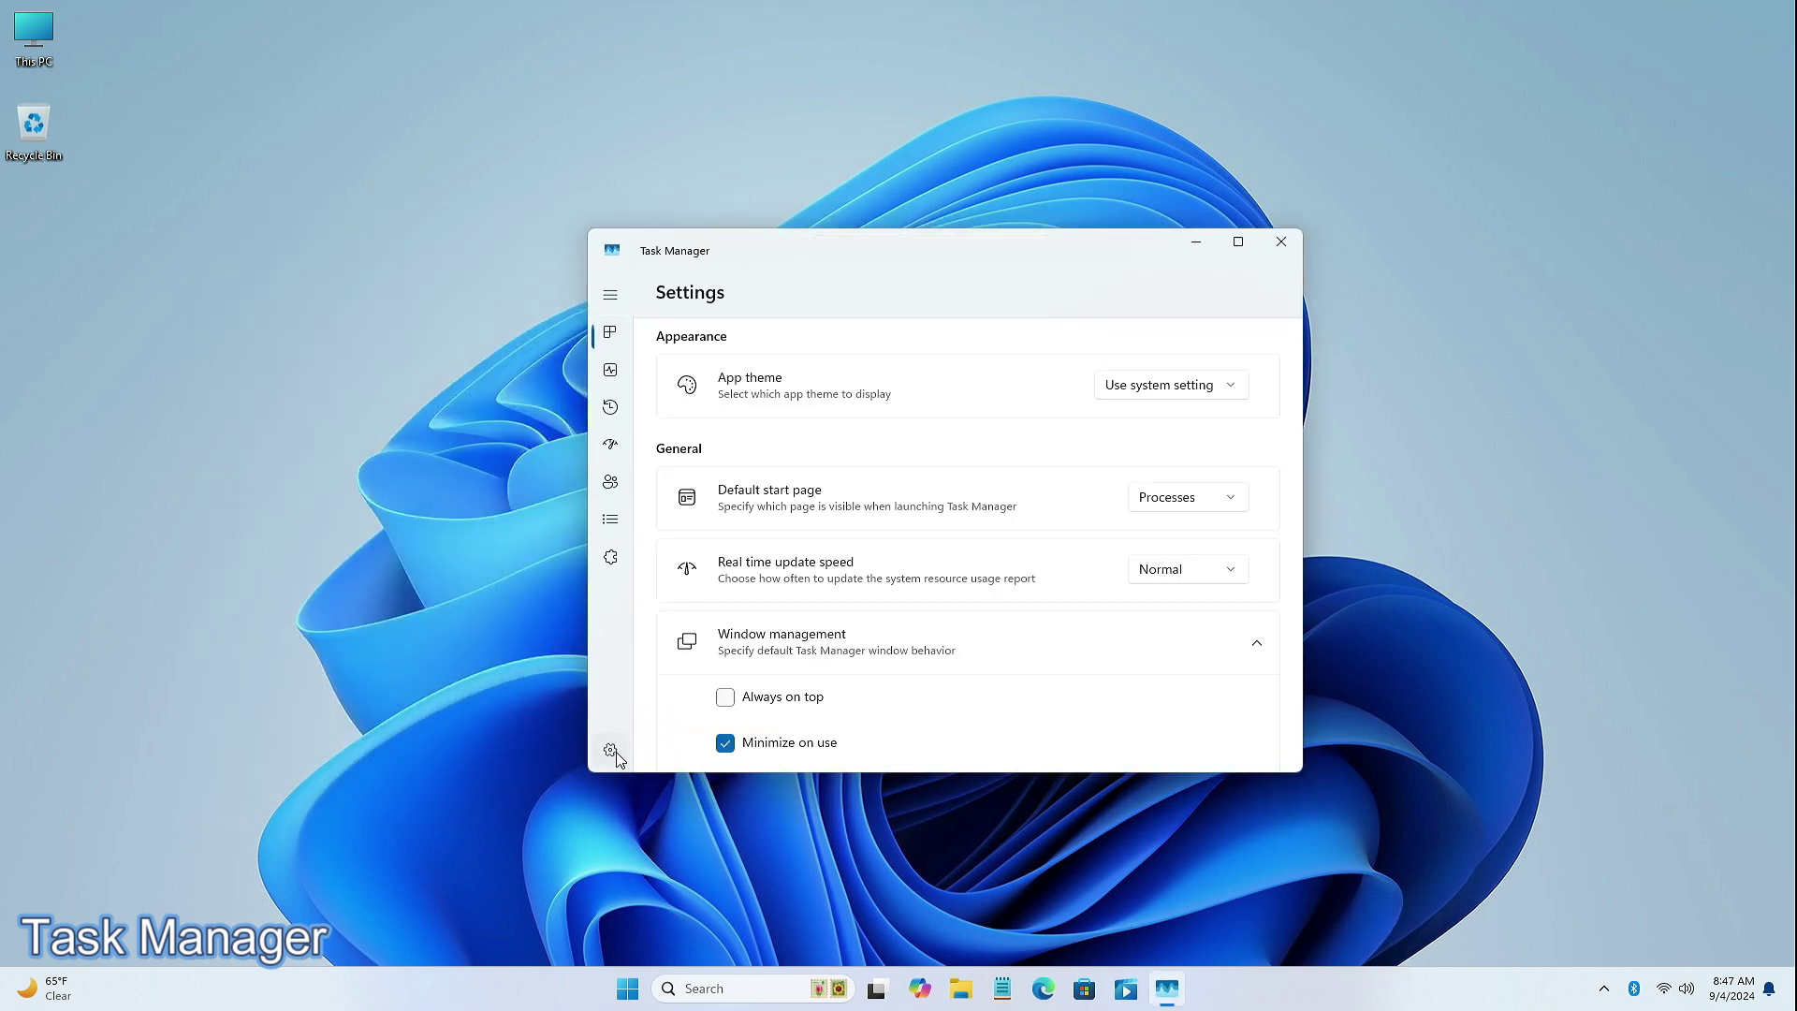
{"action": "scroll", "coordinate": [822, 403], "scroll_direction": "down", "scroll_amount": 15}
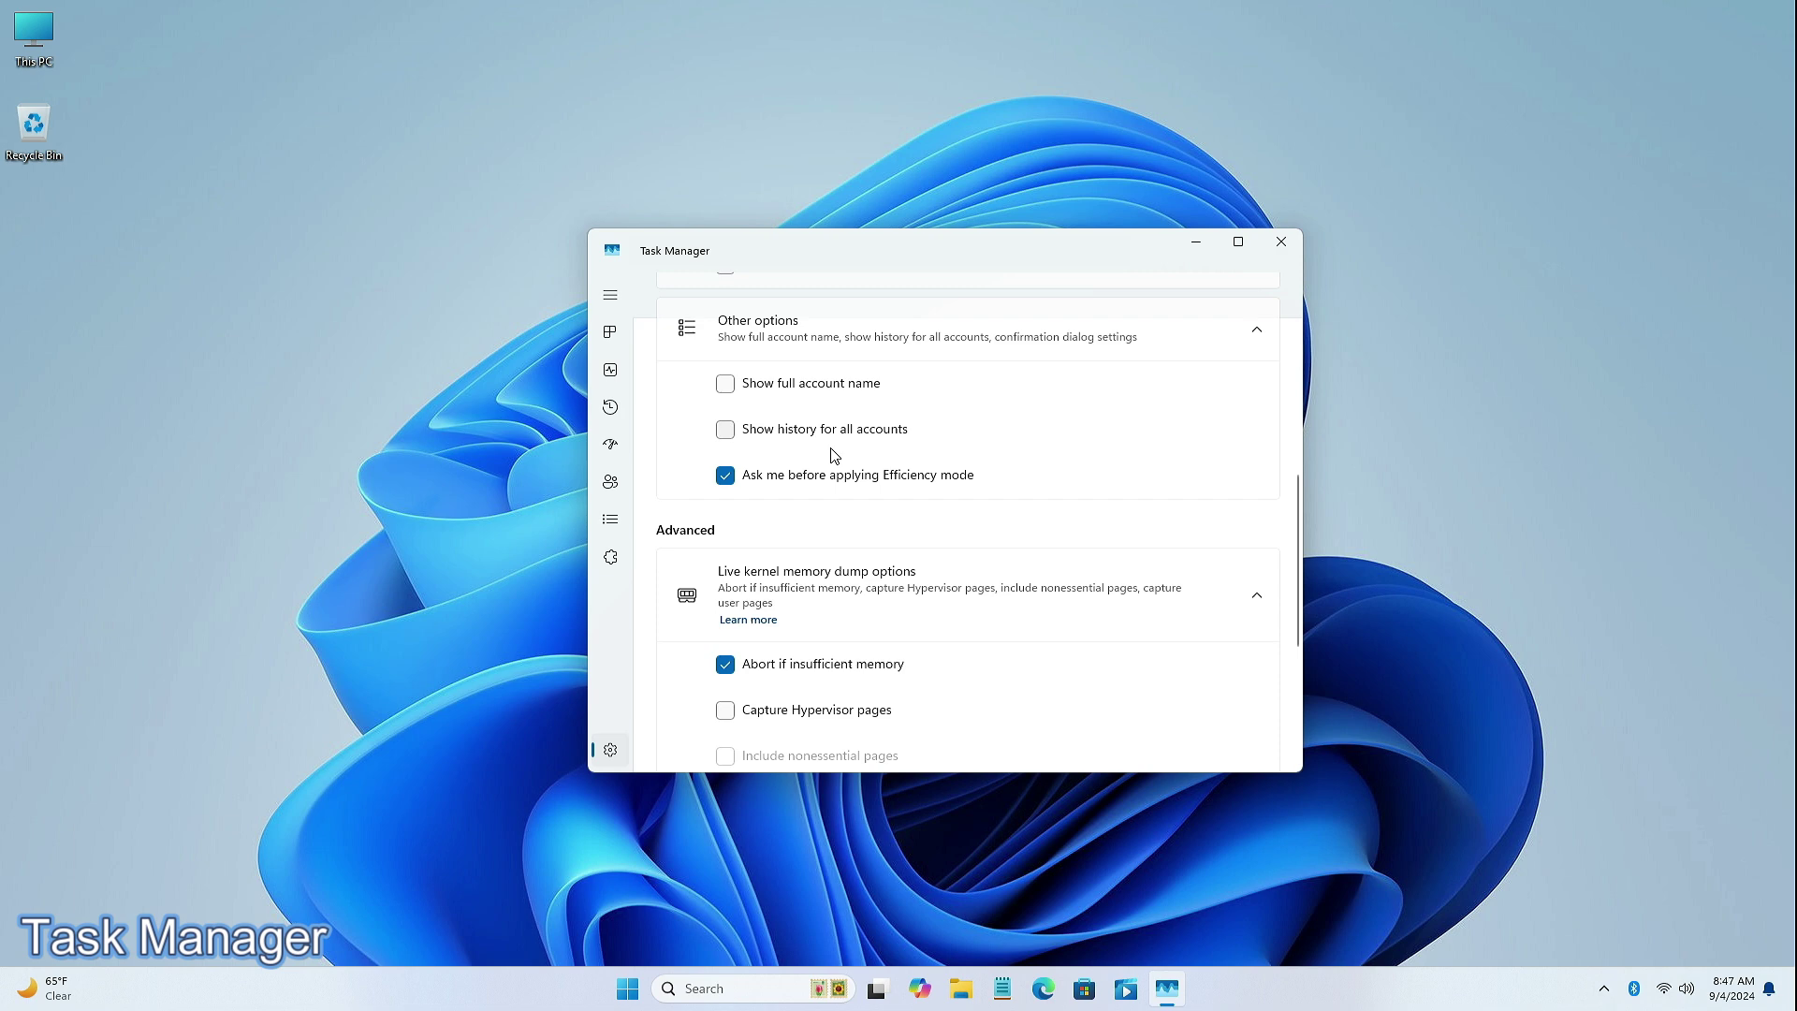
{"action": "scroll", "coordinate": [1033, 613], "scroll_direction": "up", "scroll_amount": 15}
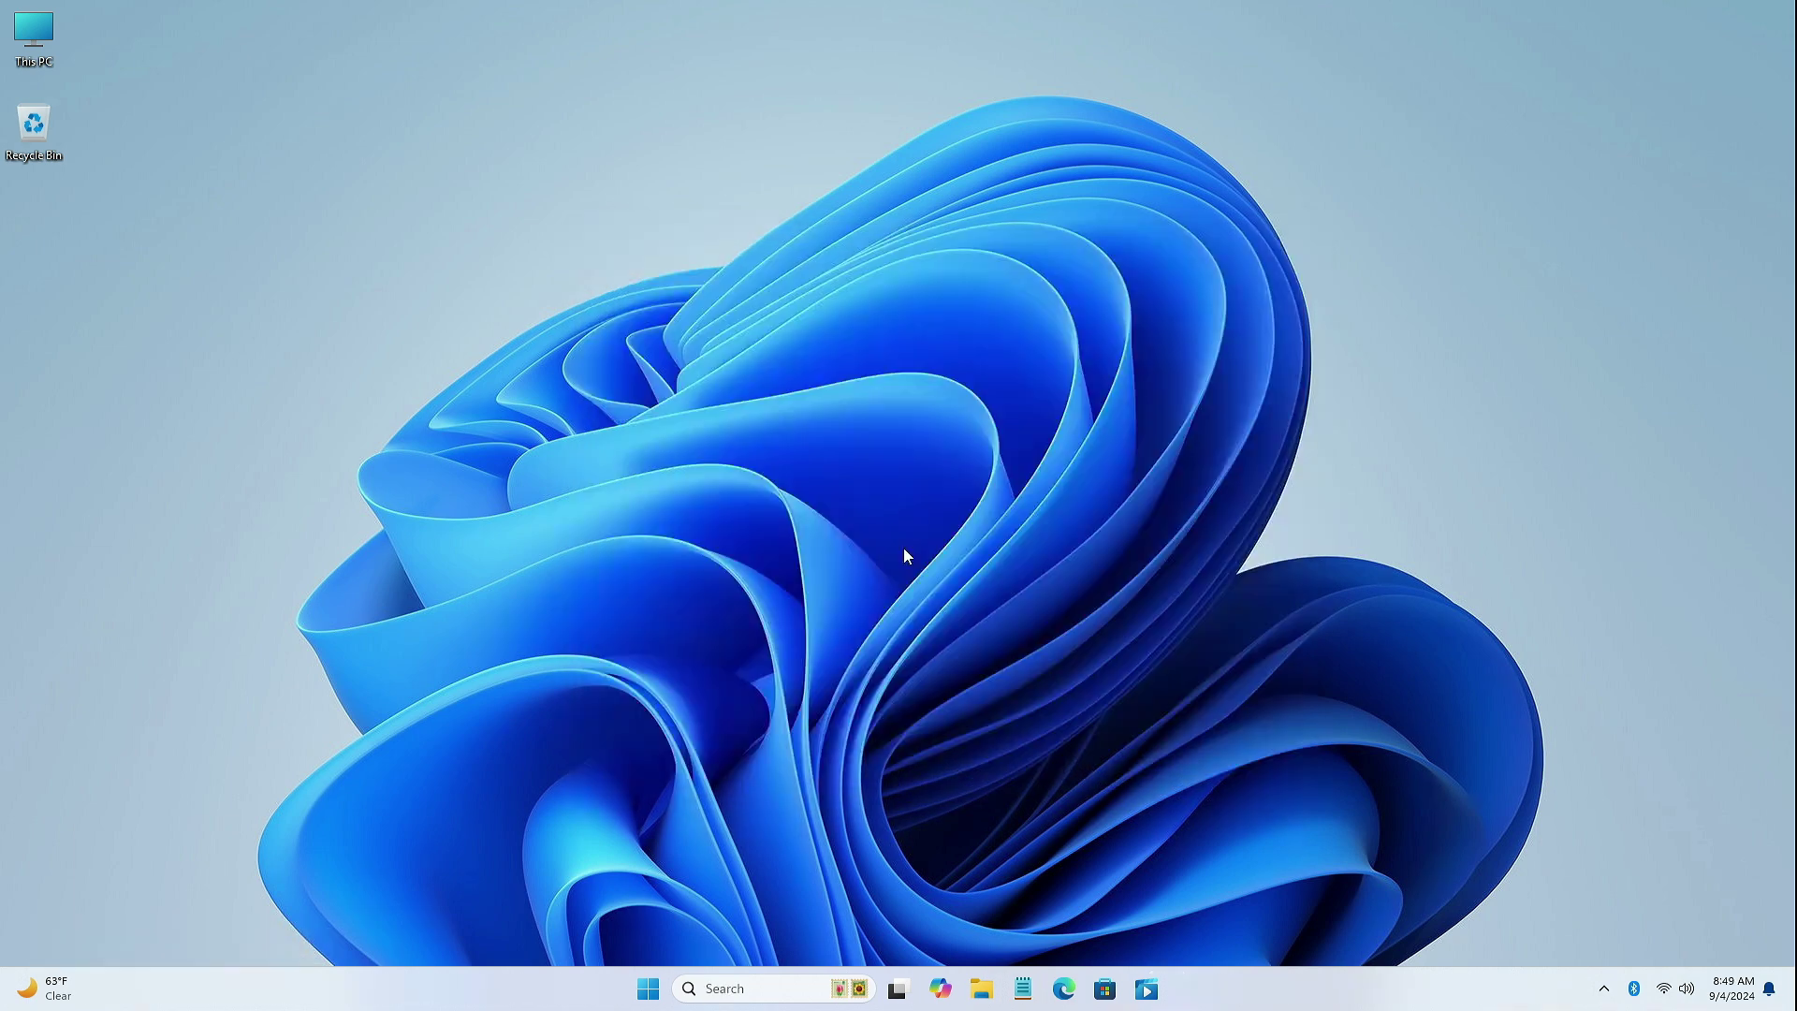
Step: Run 'sudo' in an administrator PowerShell, which reports sudo as disabled
{"action": "key", "text": "super"}
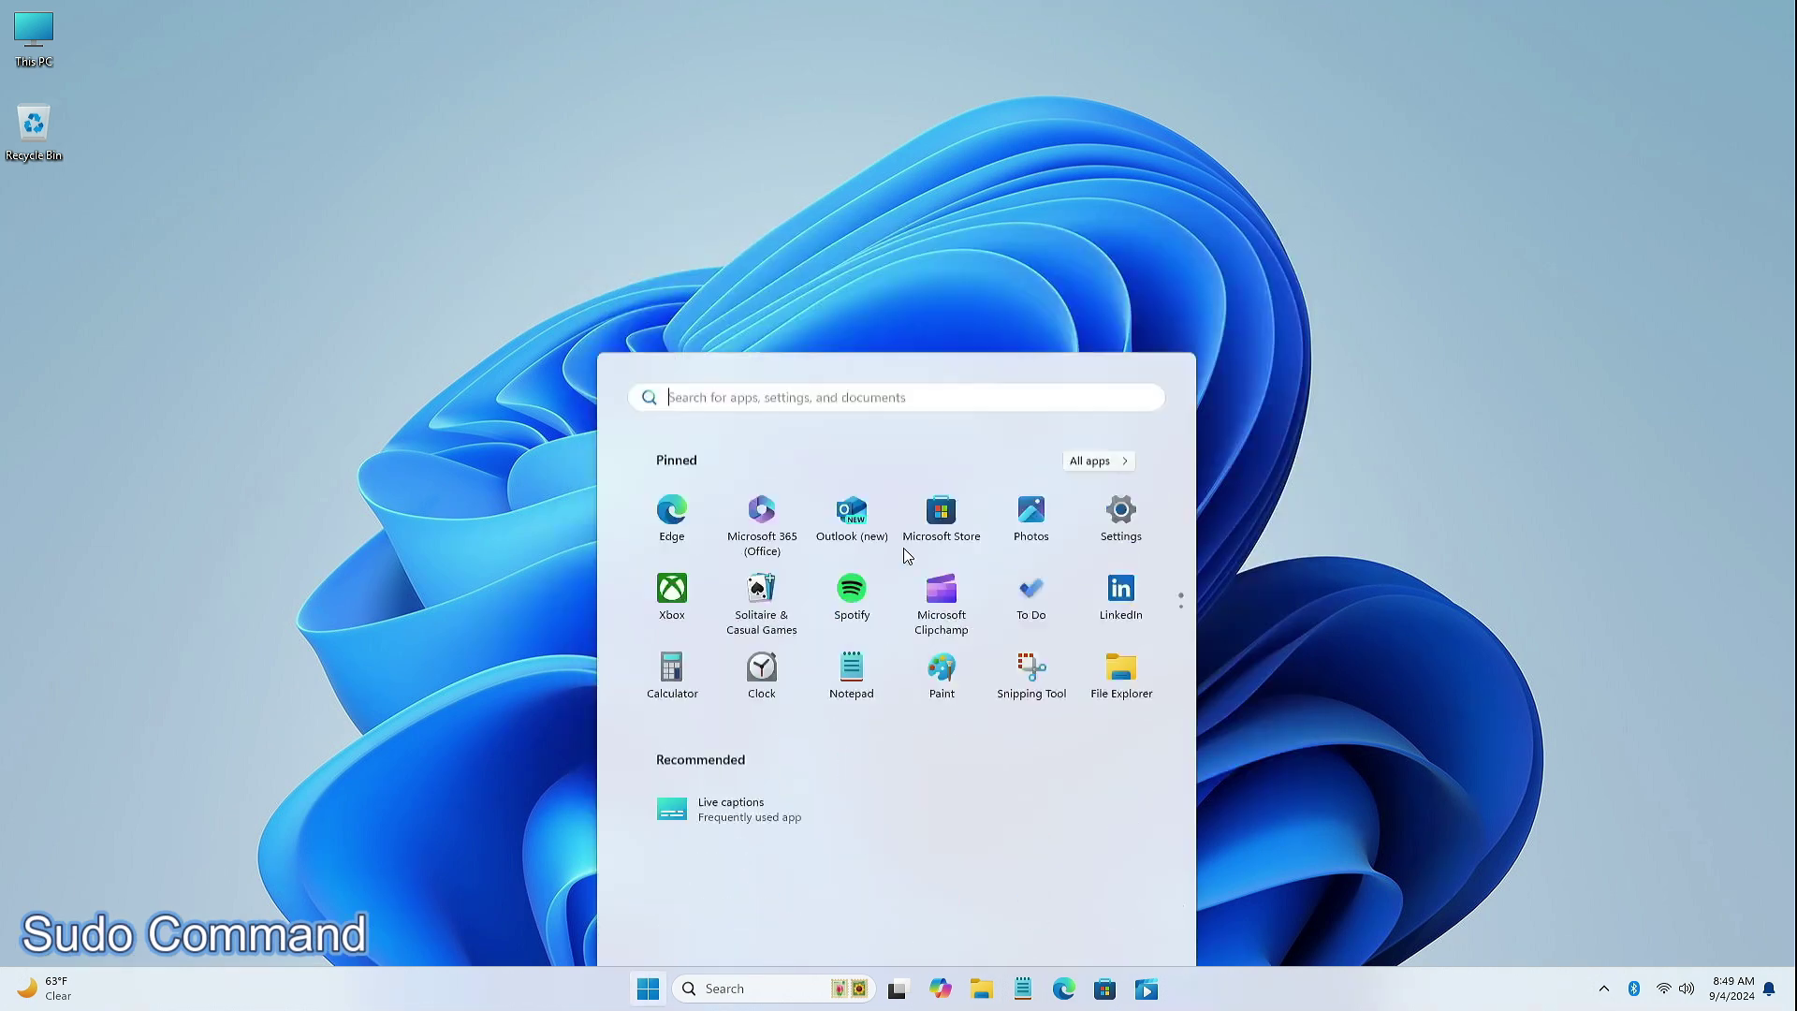
{"action": "type", "text": "powershell"}
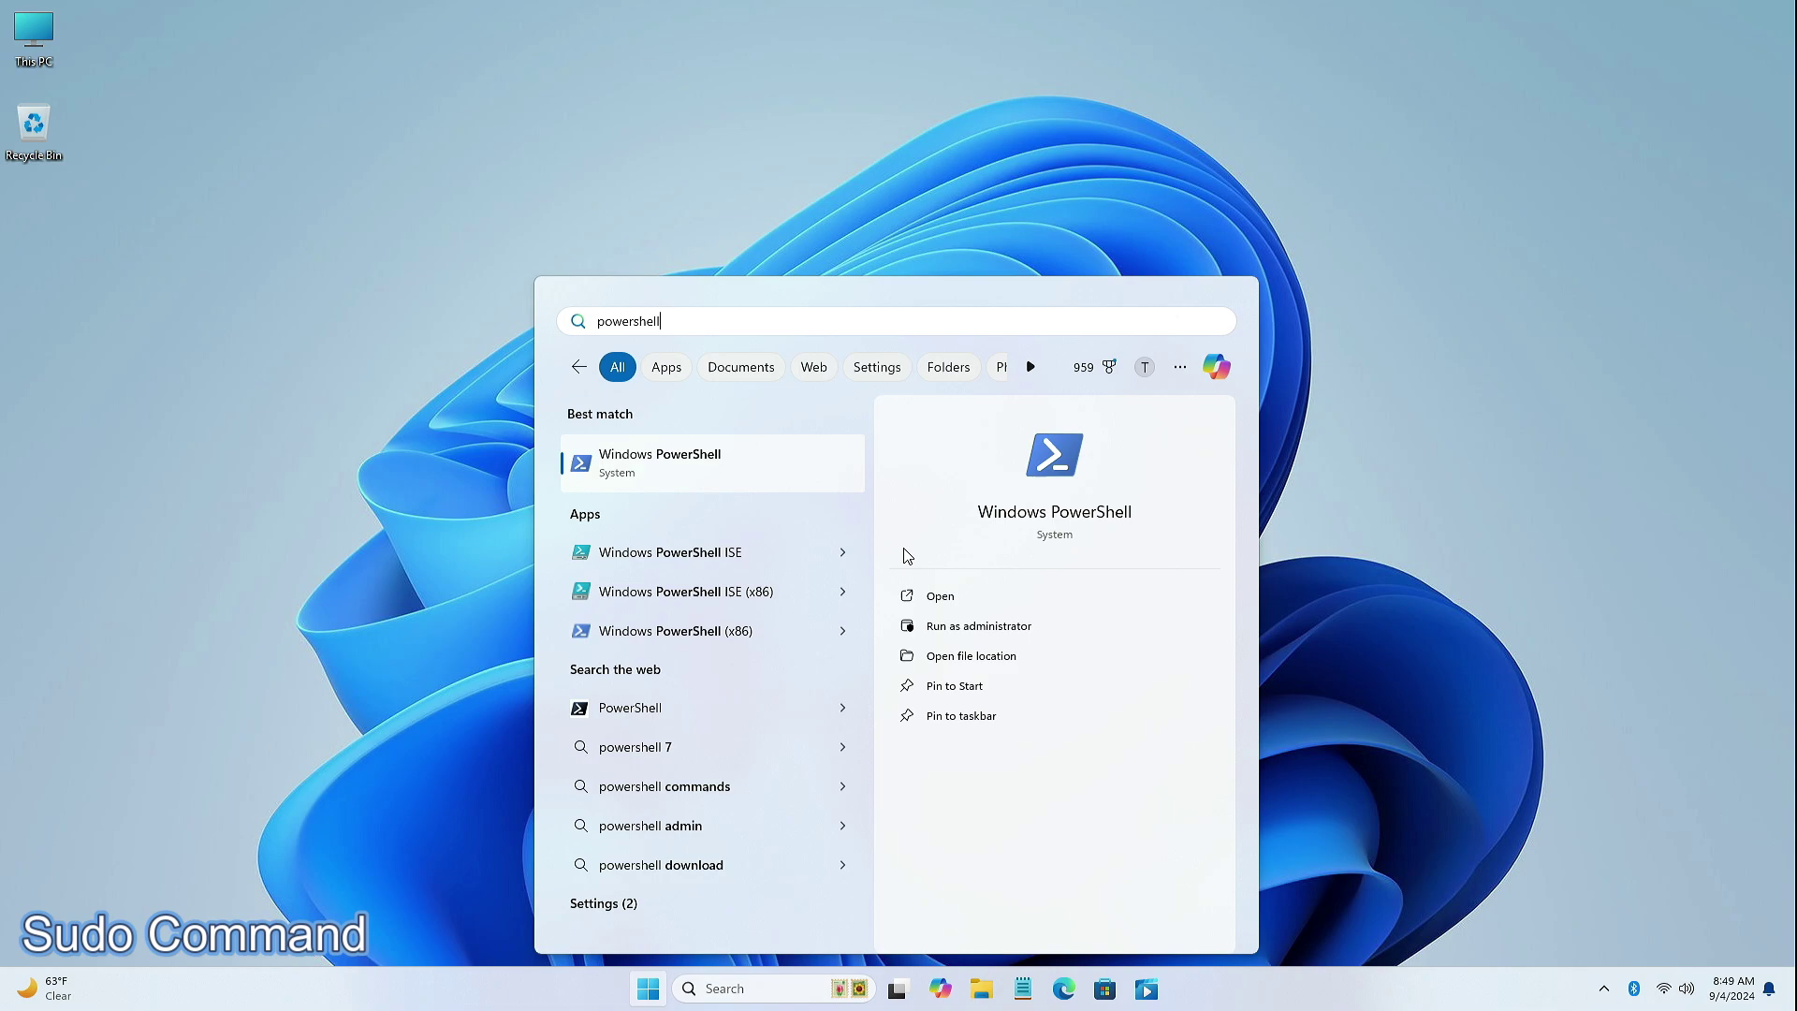
{"action": "left_click", "coordinate": [911, 623]}
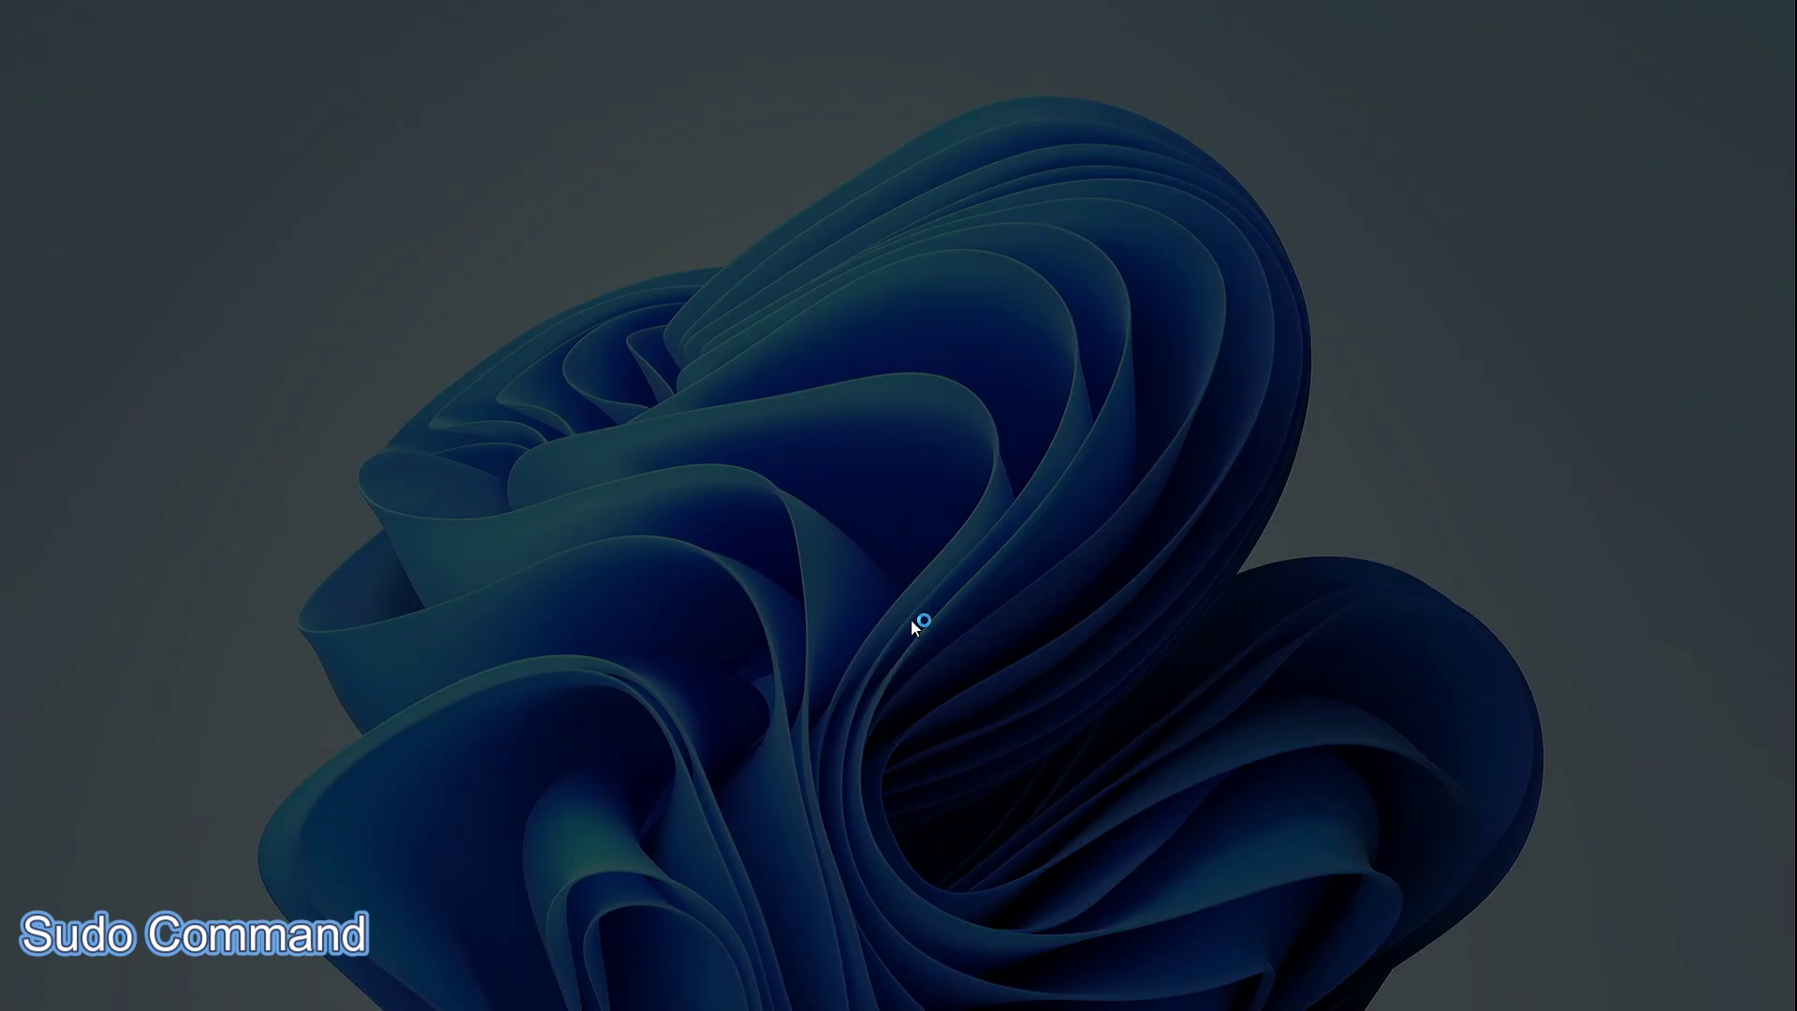
{"action": "key", "text": "alt+y"}
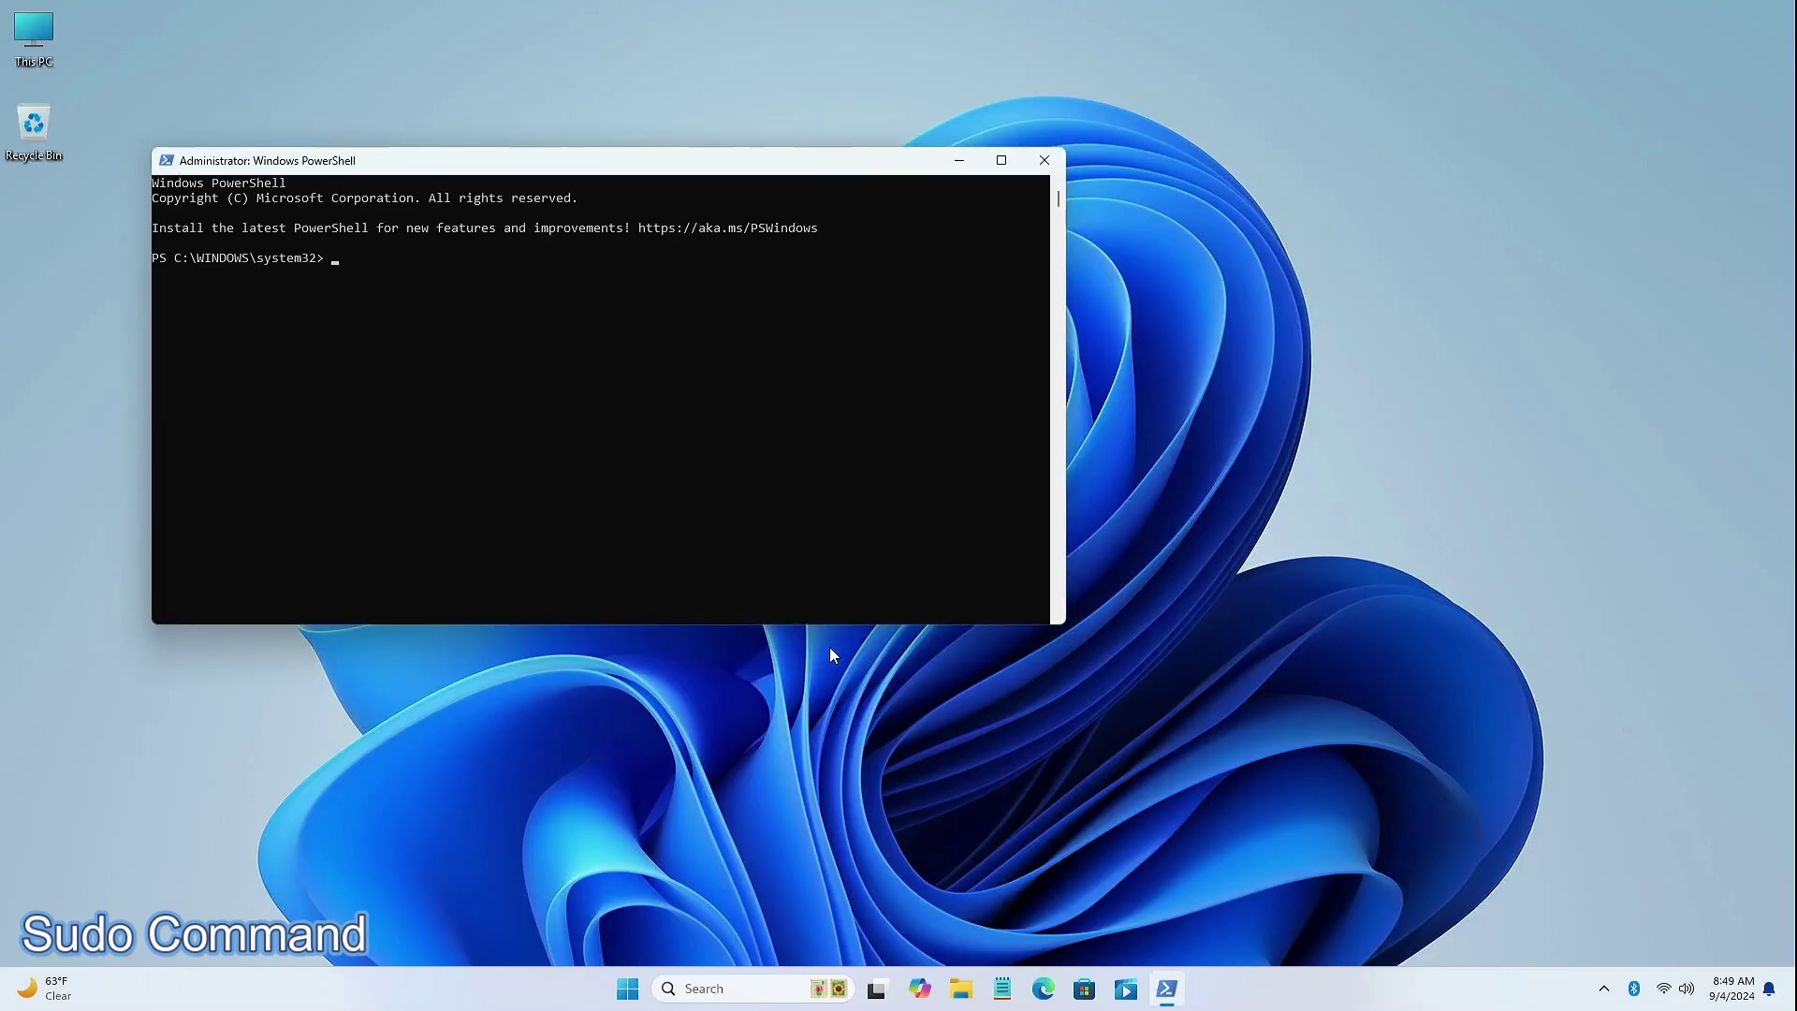
{"action": "type", "text": "sudo"}
{"action": "key", "text": "Return"}
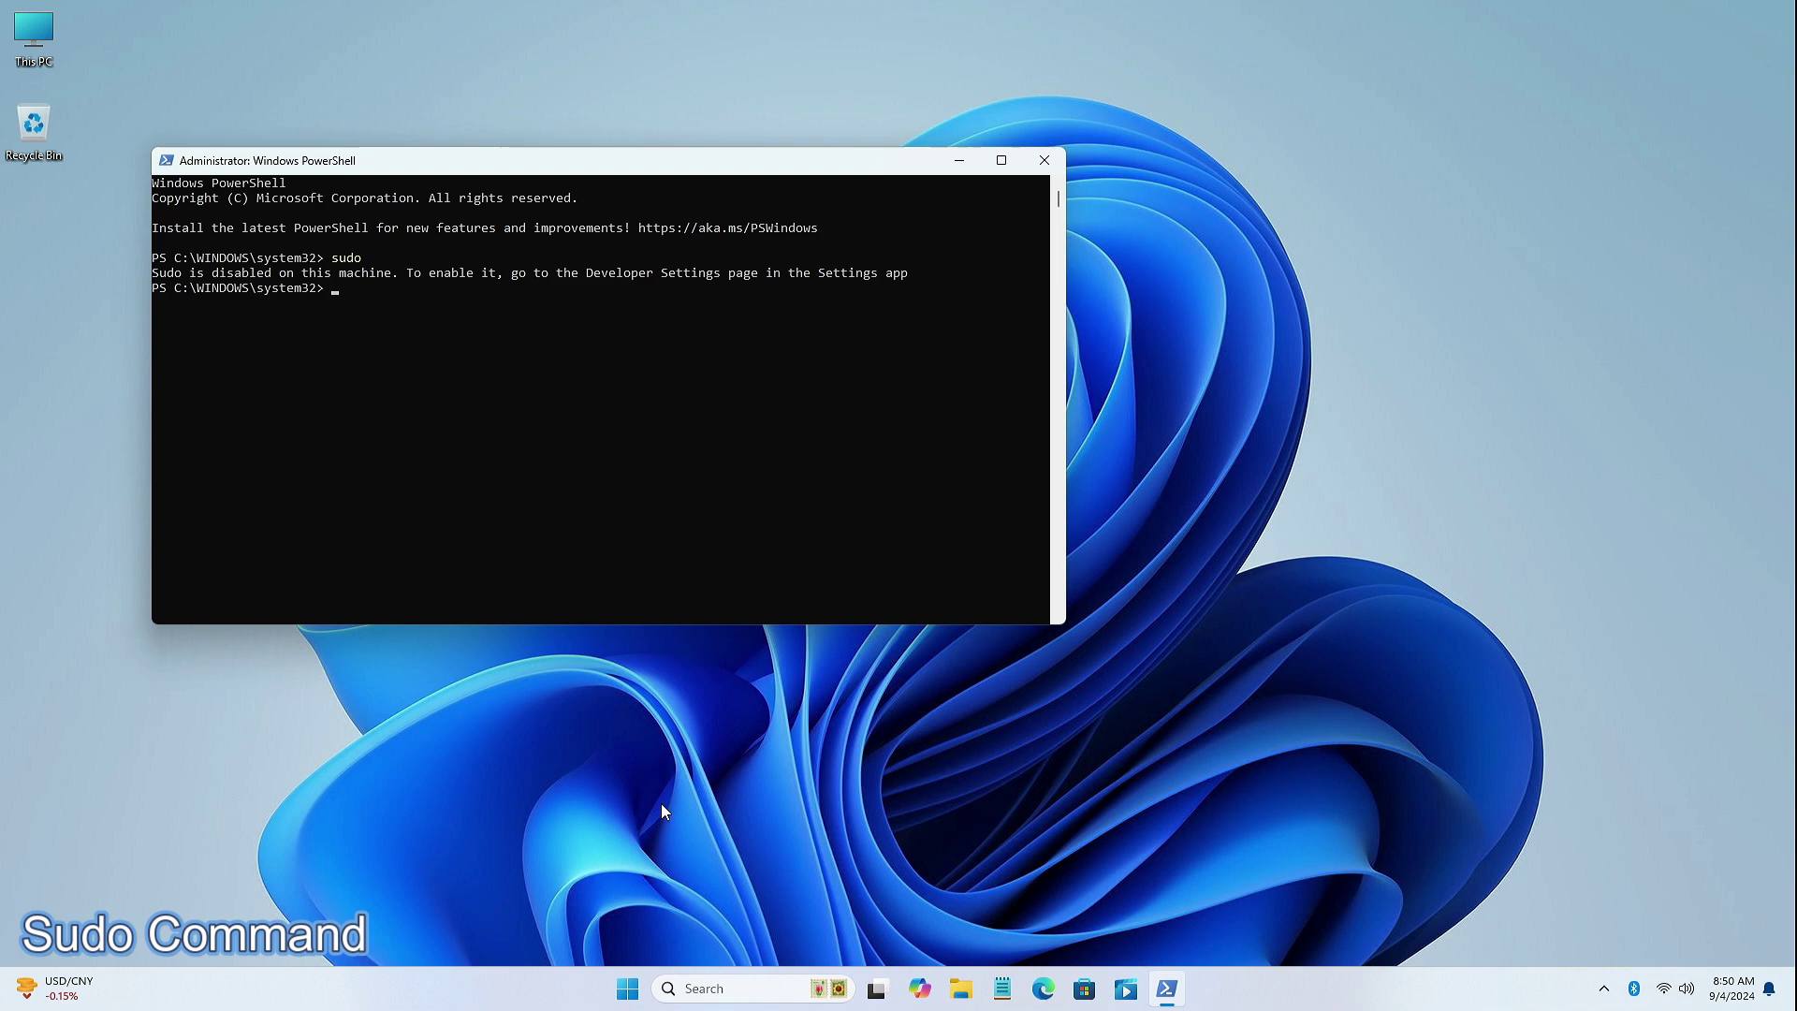
Step: Open Settings to System > For developers
{"action": "left_click", "coordinate": [627, 988]}
{"action": "left_click", "coordinate": [1122, 451]}
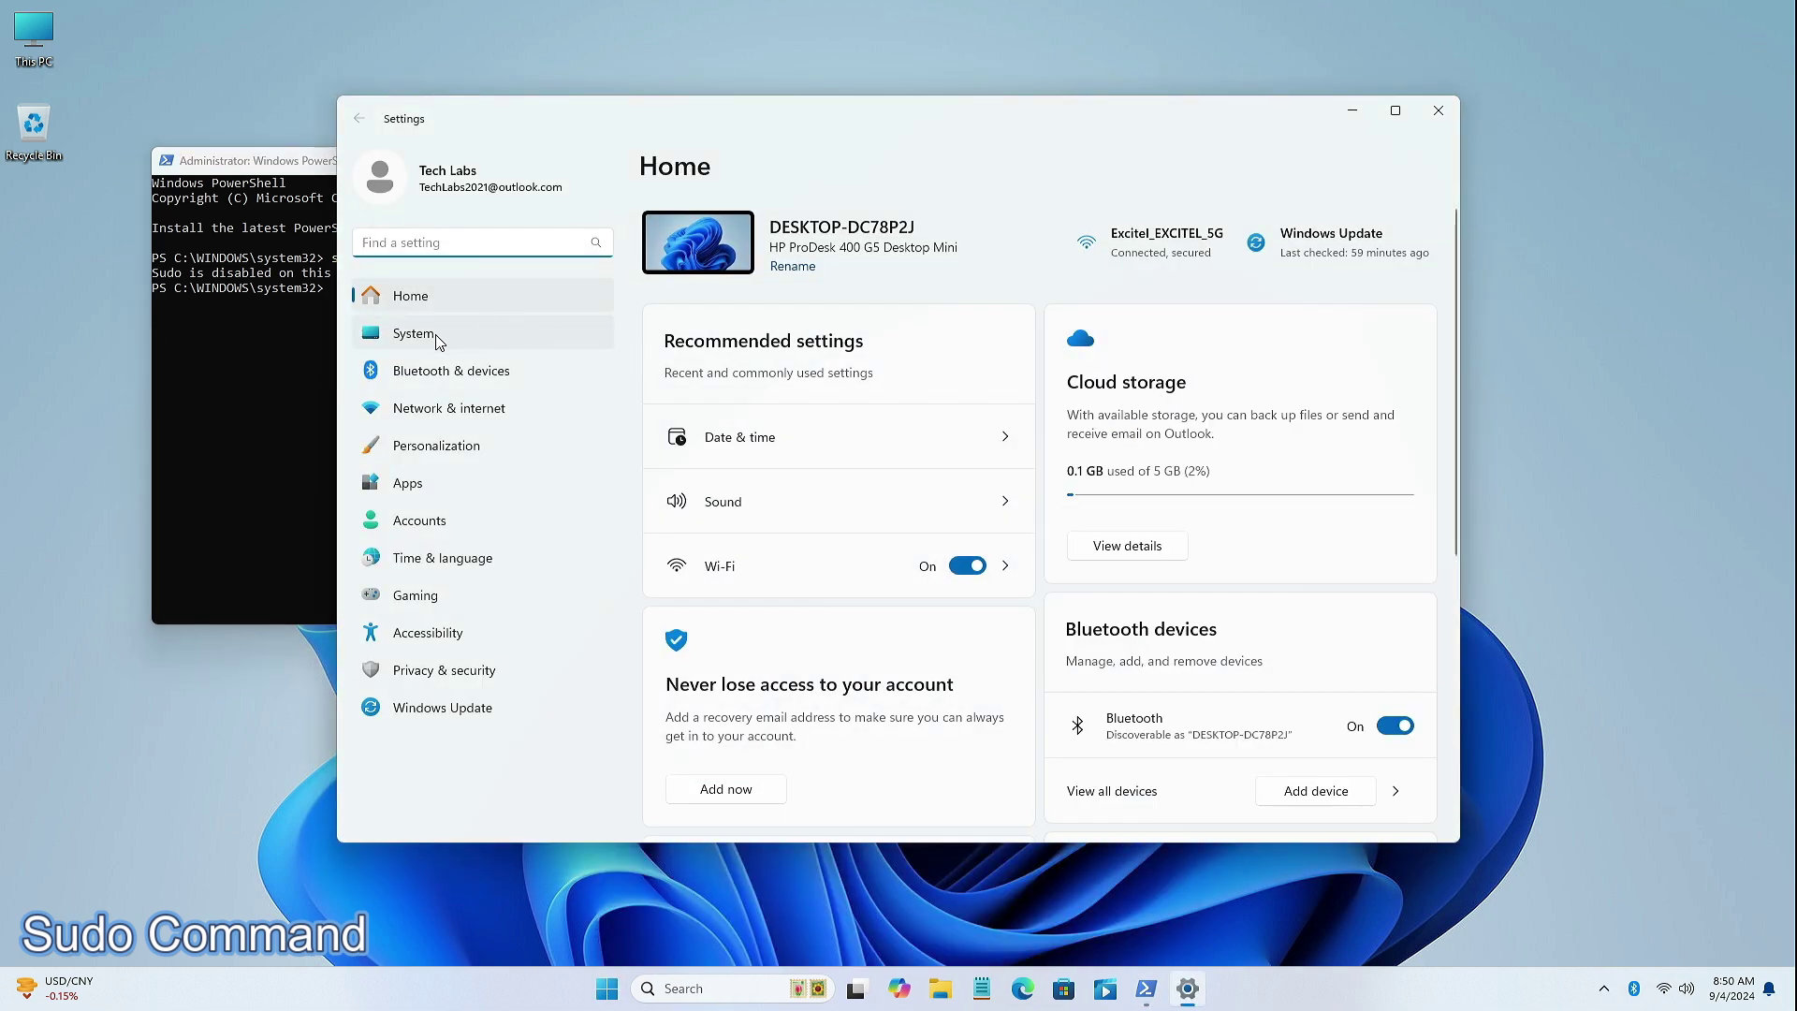
{"action": "left_click", "coordinate": [413, 333]}
{"action": "scroll", "coordinate": [846, 384], "scroll_direction": "down", "scroll_amount": 3}
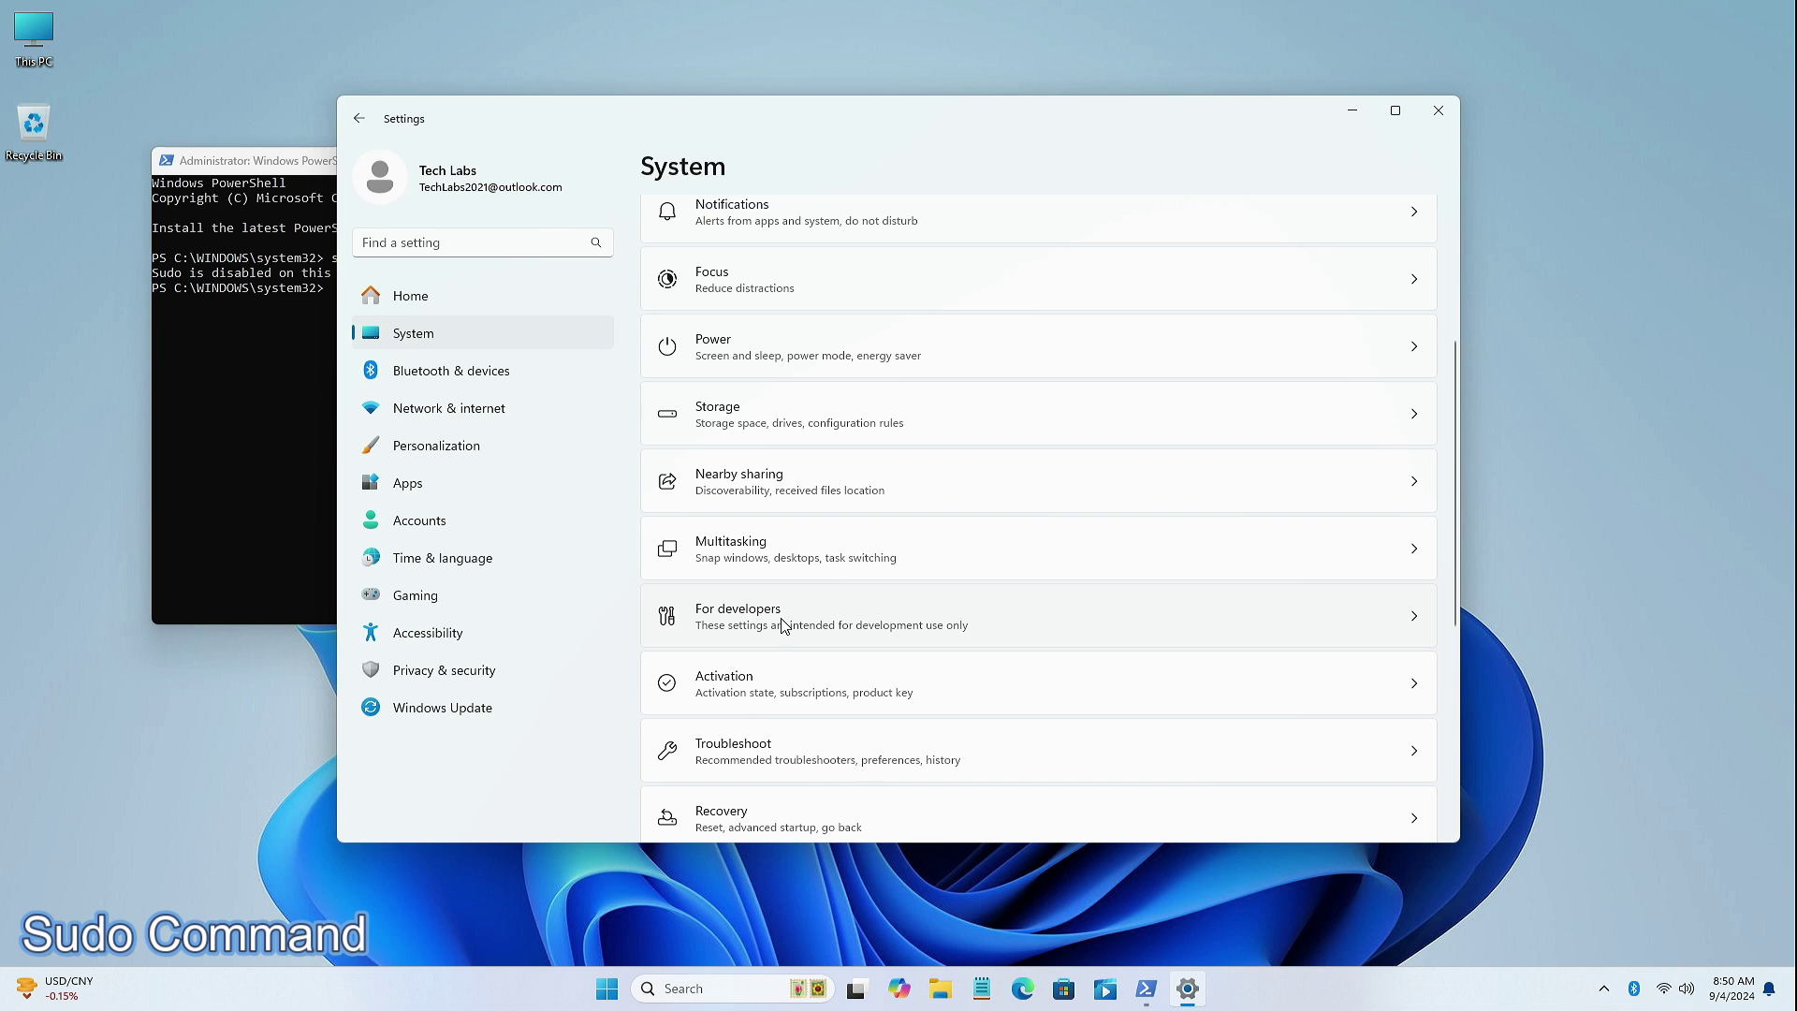
{"action": "left_click", "coordinate": [891, 635]}
{"action": "scroll", "coordinate": [810, 657], "scroll_direction": "down", "scroll_amount": 3}
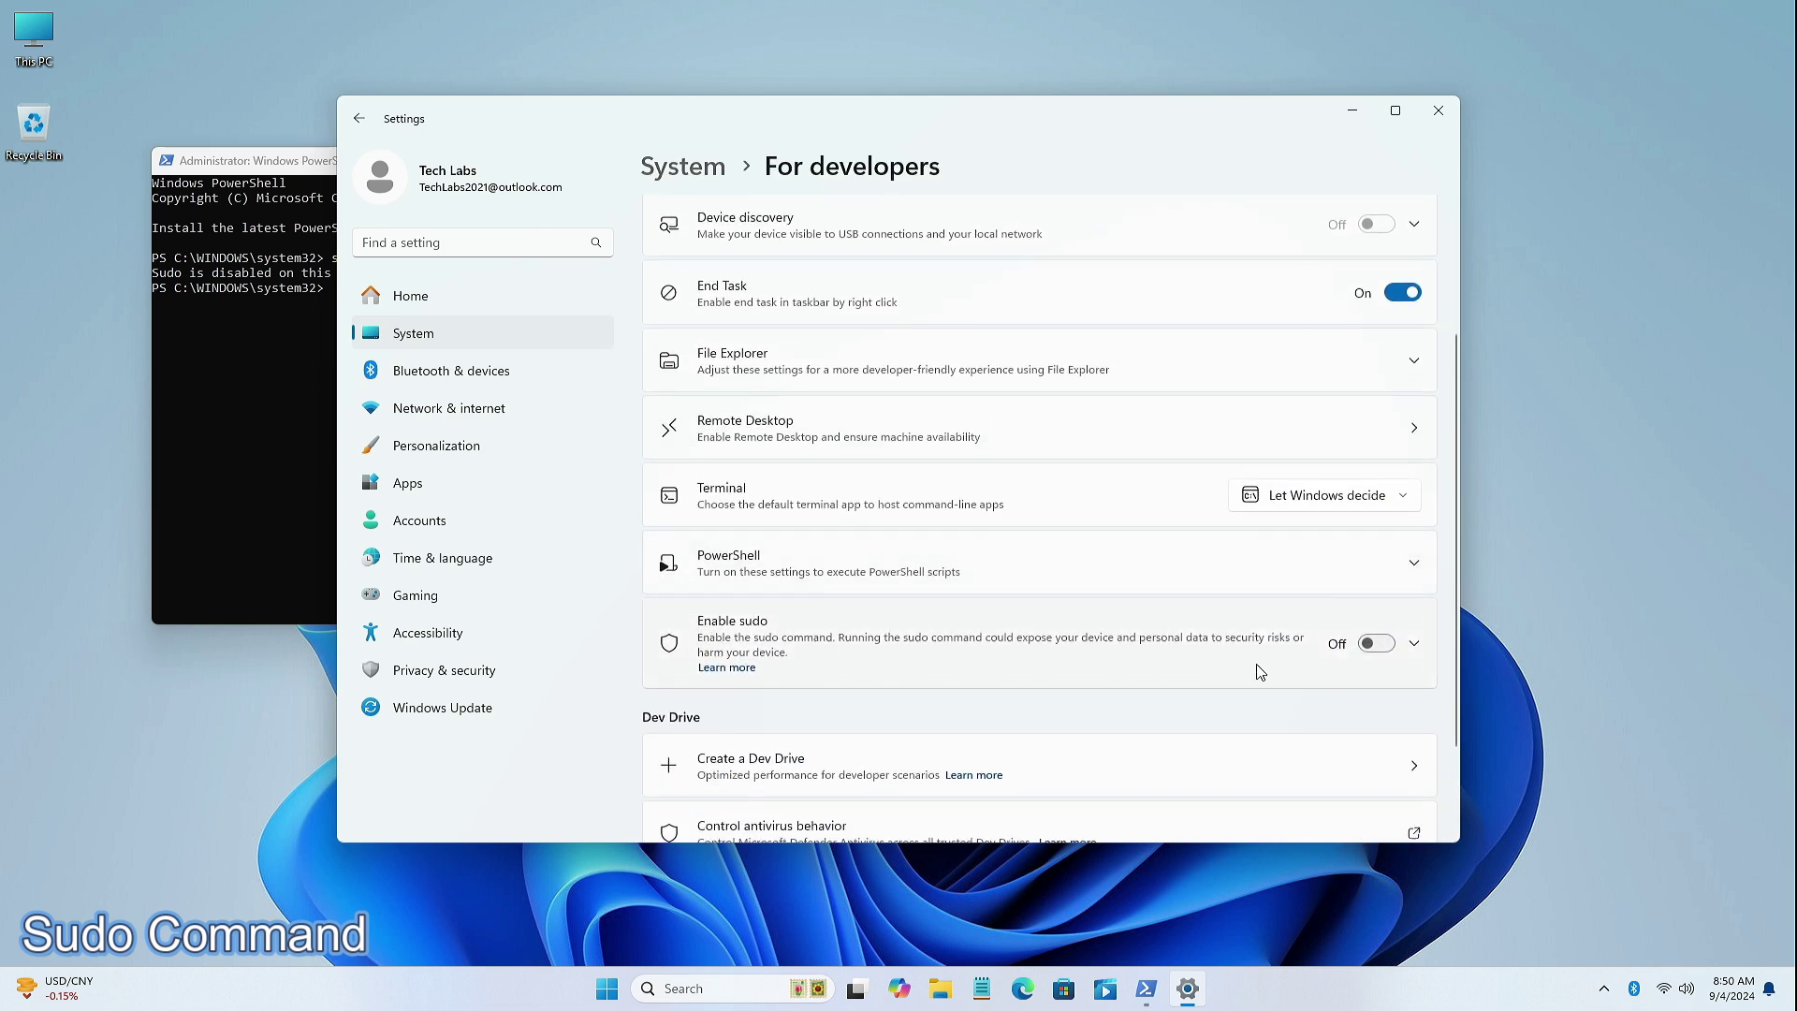
Step: Turn Enable sudo On, approve the prompt, and keep it running apps in a new window
{"action": "left_click", "coordinate": [1376, 644]}
{"action": "left_click", "coordinate": [776, 643]}
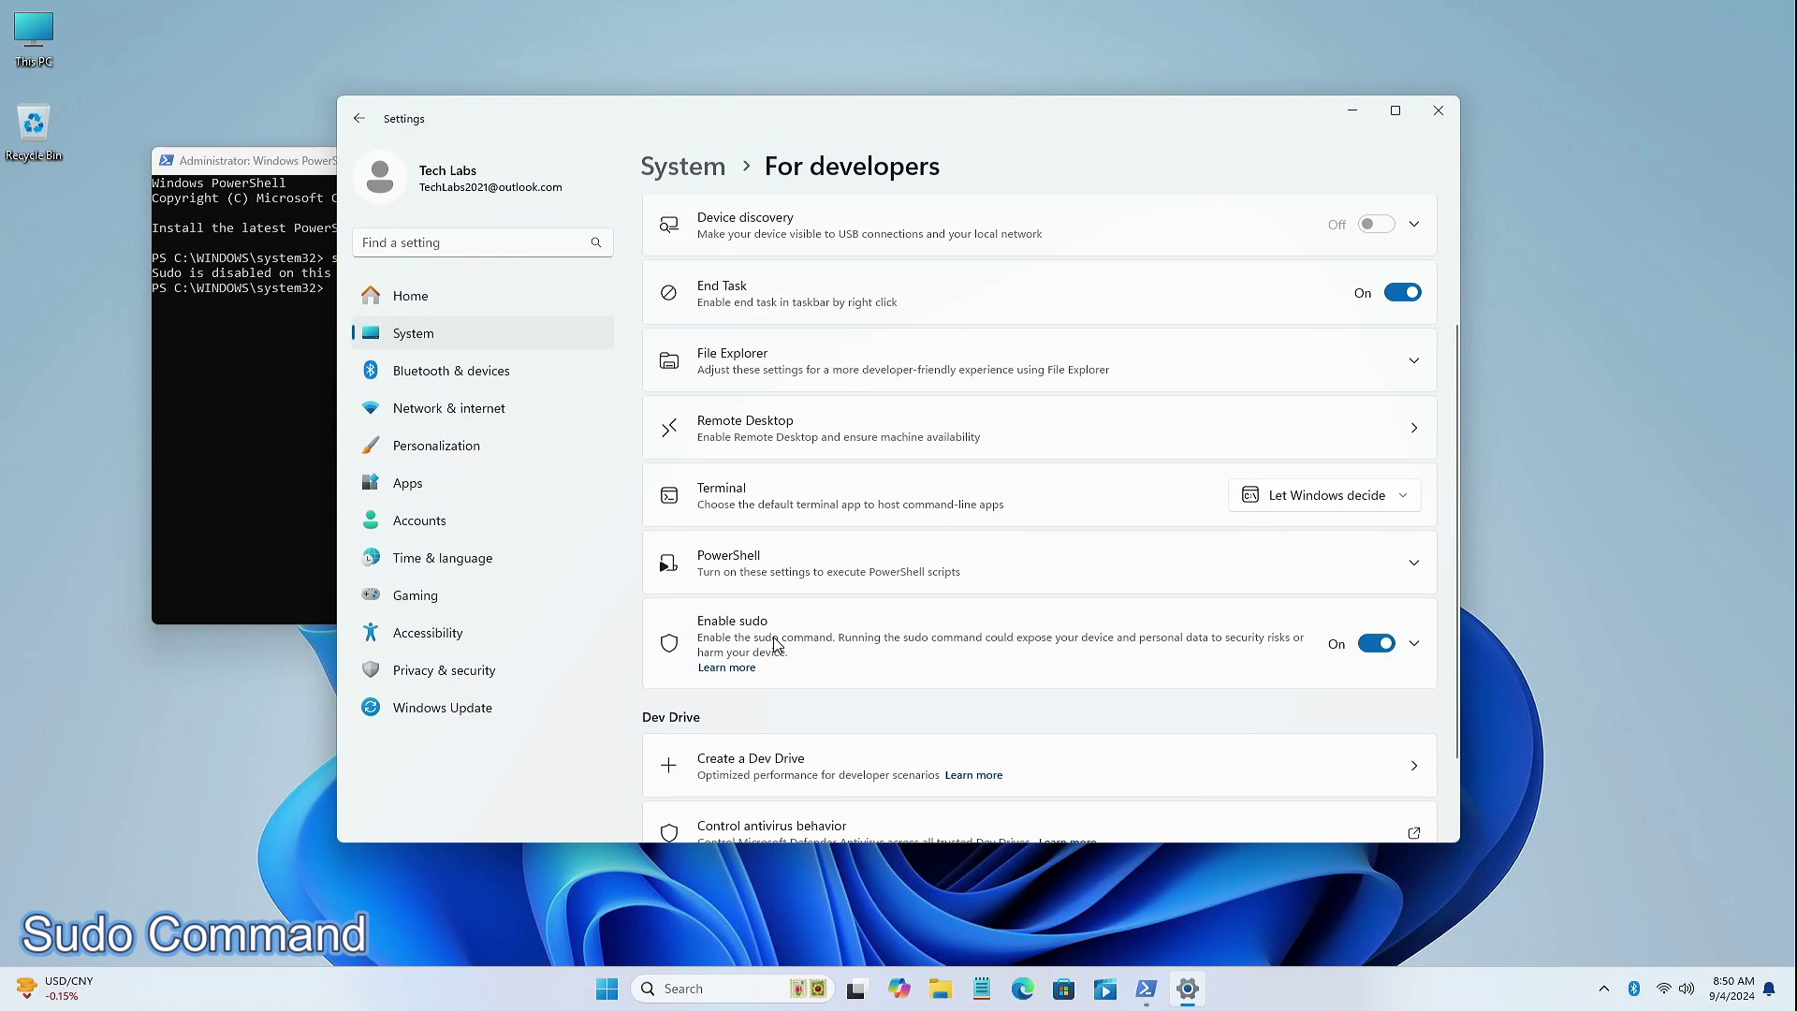
{"action": "left_click", "coordinate": [1411, 660]}
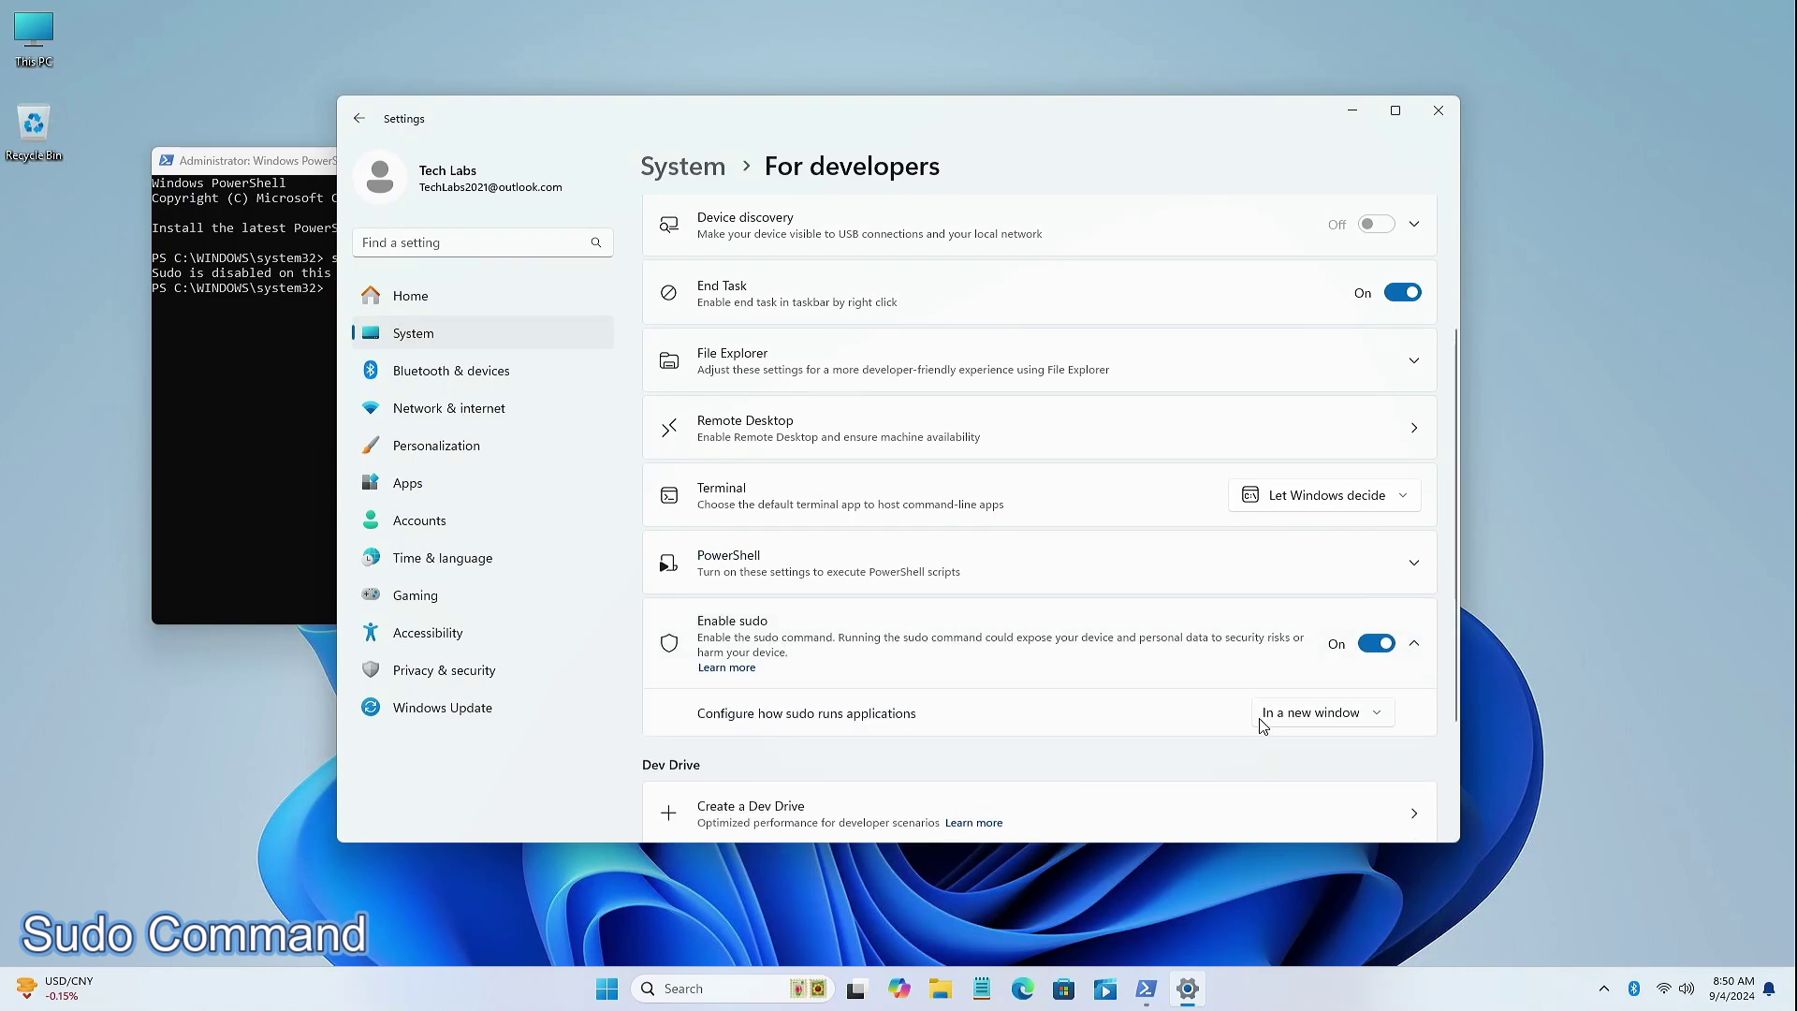
{"action": "left_click", "coordinate": [1282, 722]}
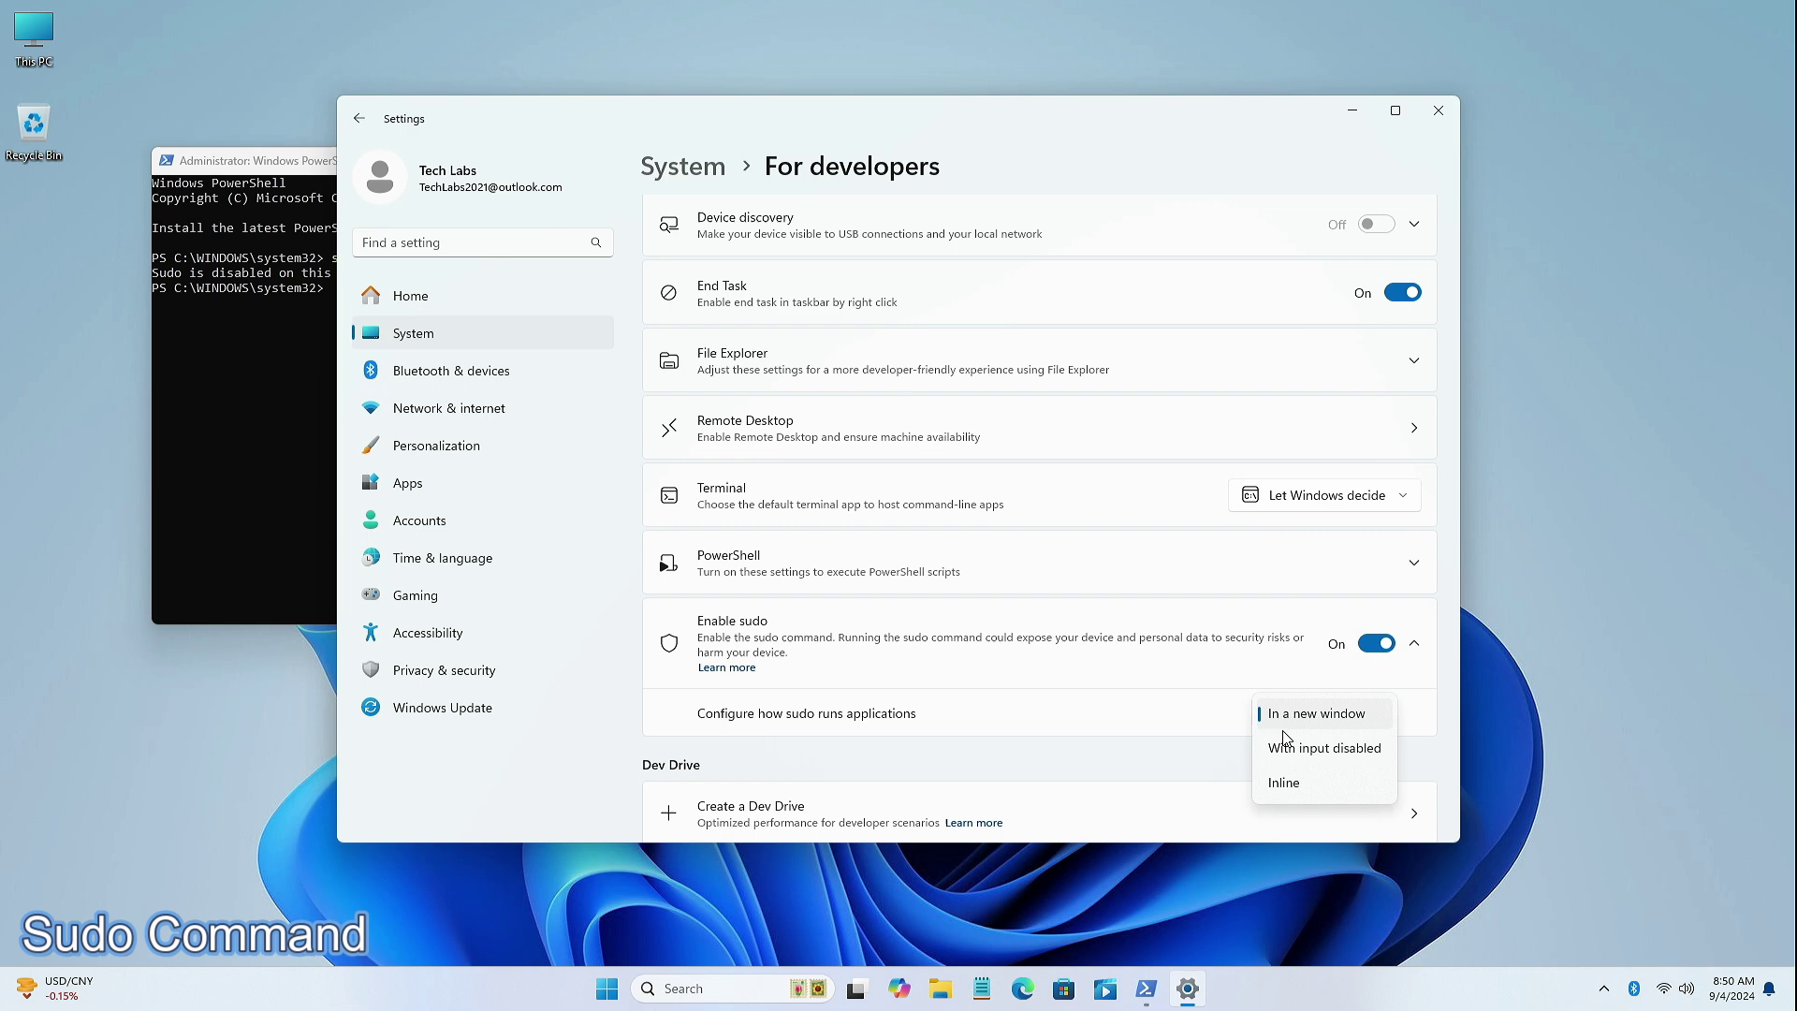
{"action": "left_click", "coordinate": [1144, 701]}
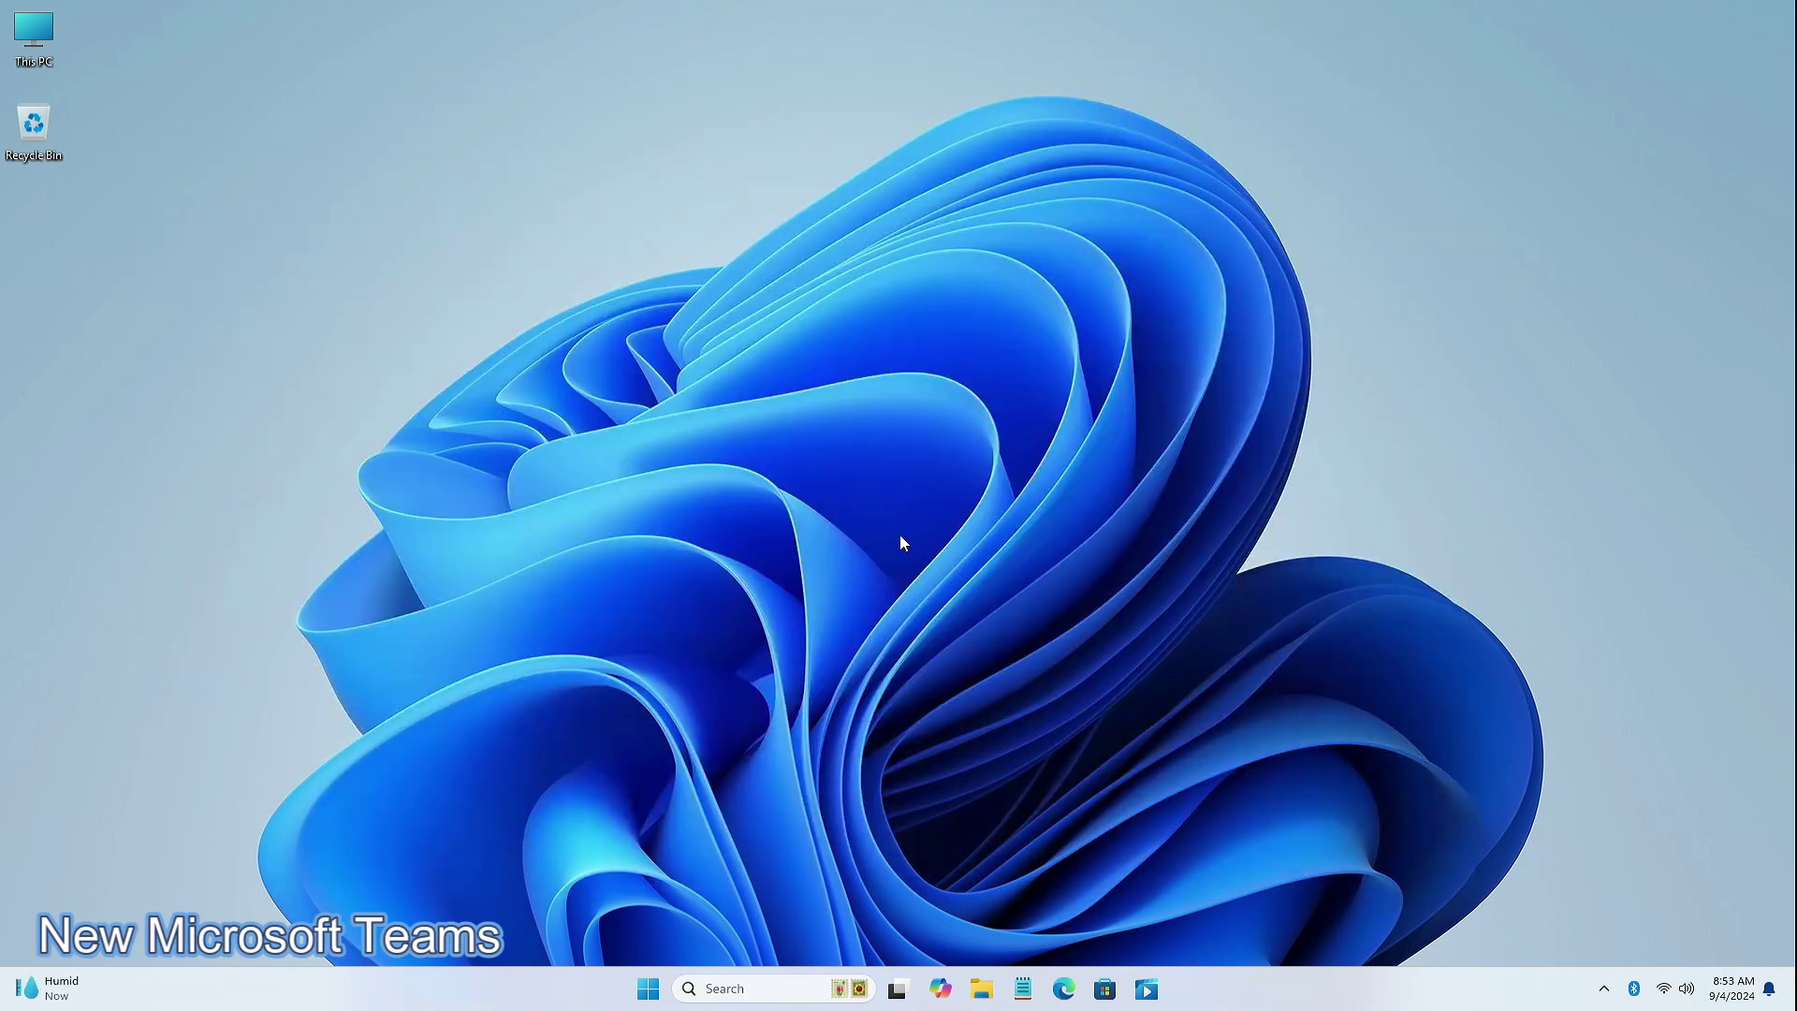
{"action": "key", "text": "super"}
{"action": "type", "text": "mic"}
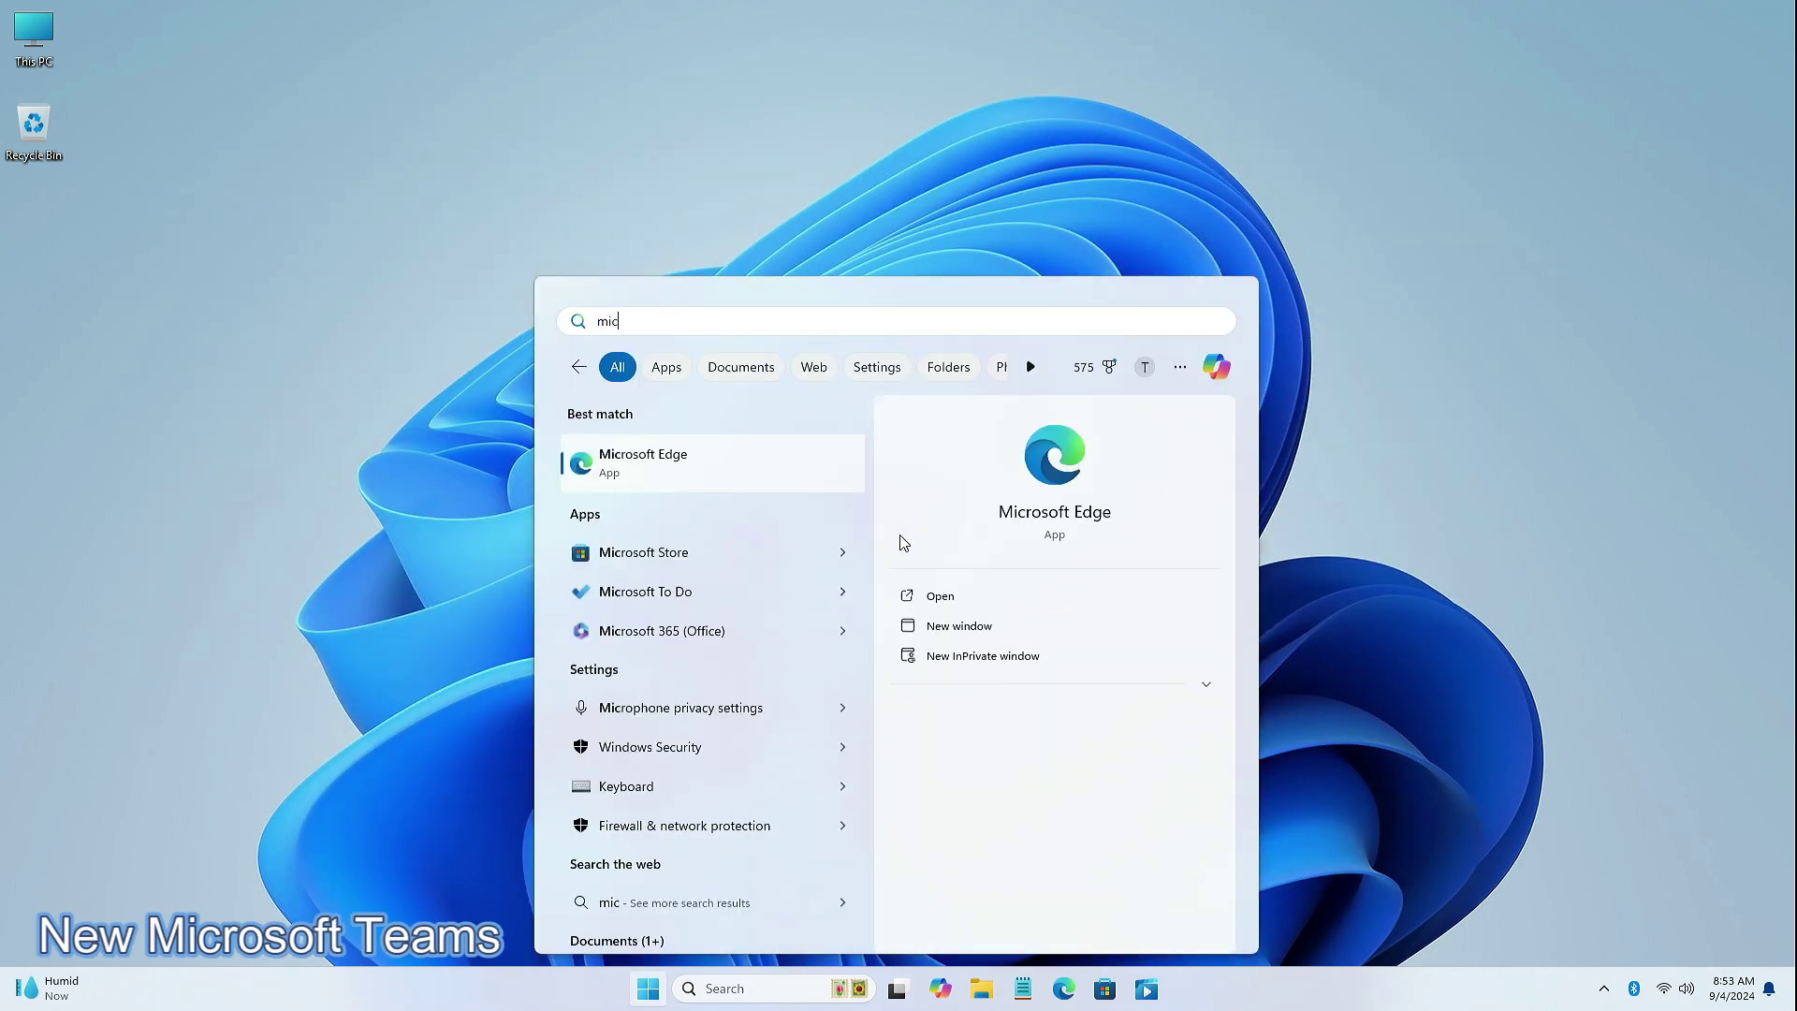
{"action": "type", "text": "rosoft te"}
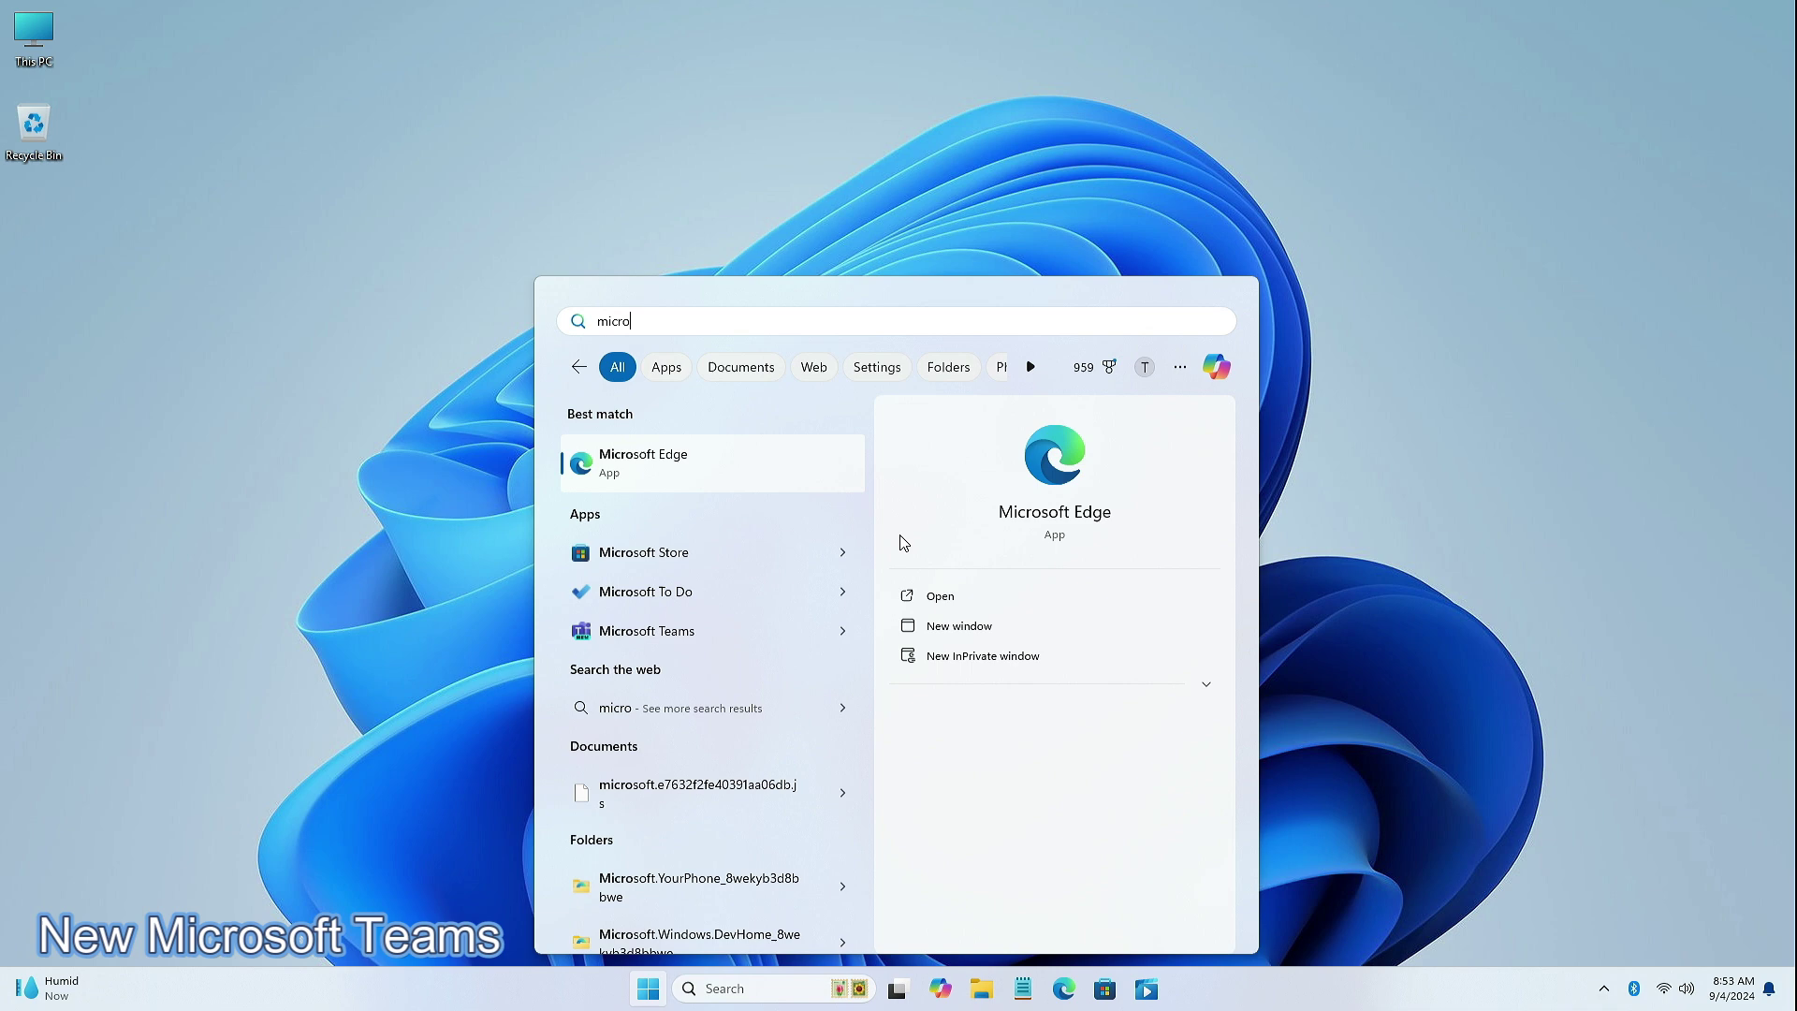
{"action": "type", "text": "ams"}
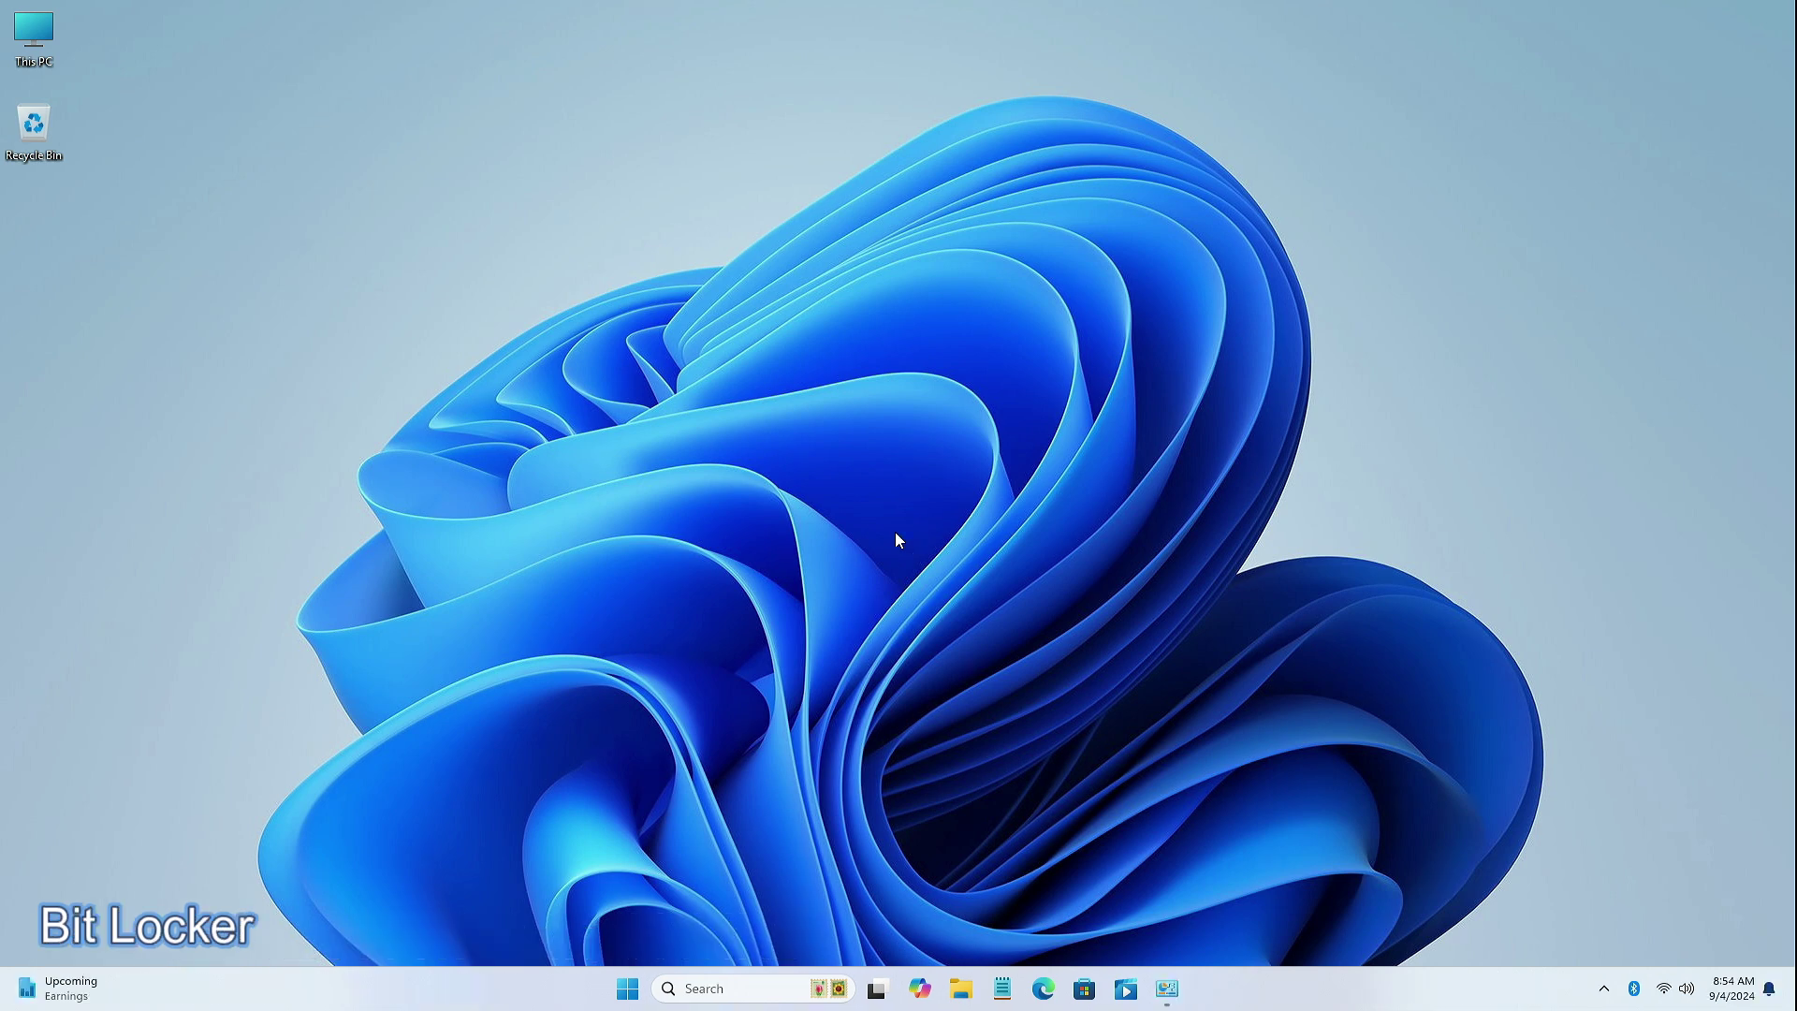
Step: Restore BitLocker Drive Encryption to review drives C: and D: through I:, all with BitLocker off
{"action": "left_click", "coordinate": [1166, 988]}
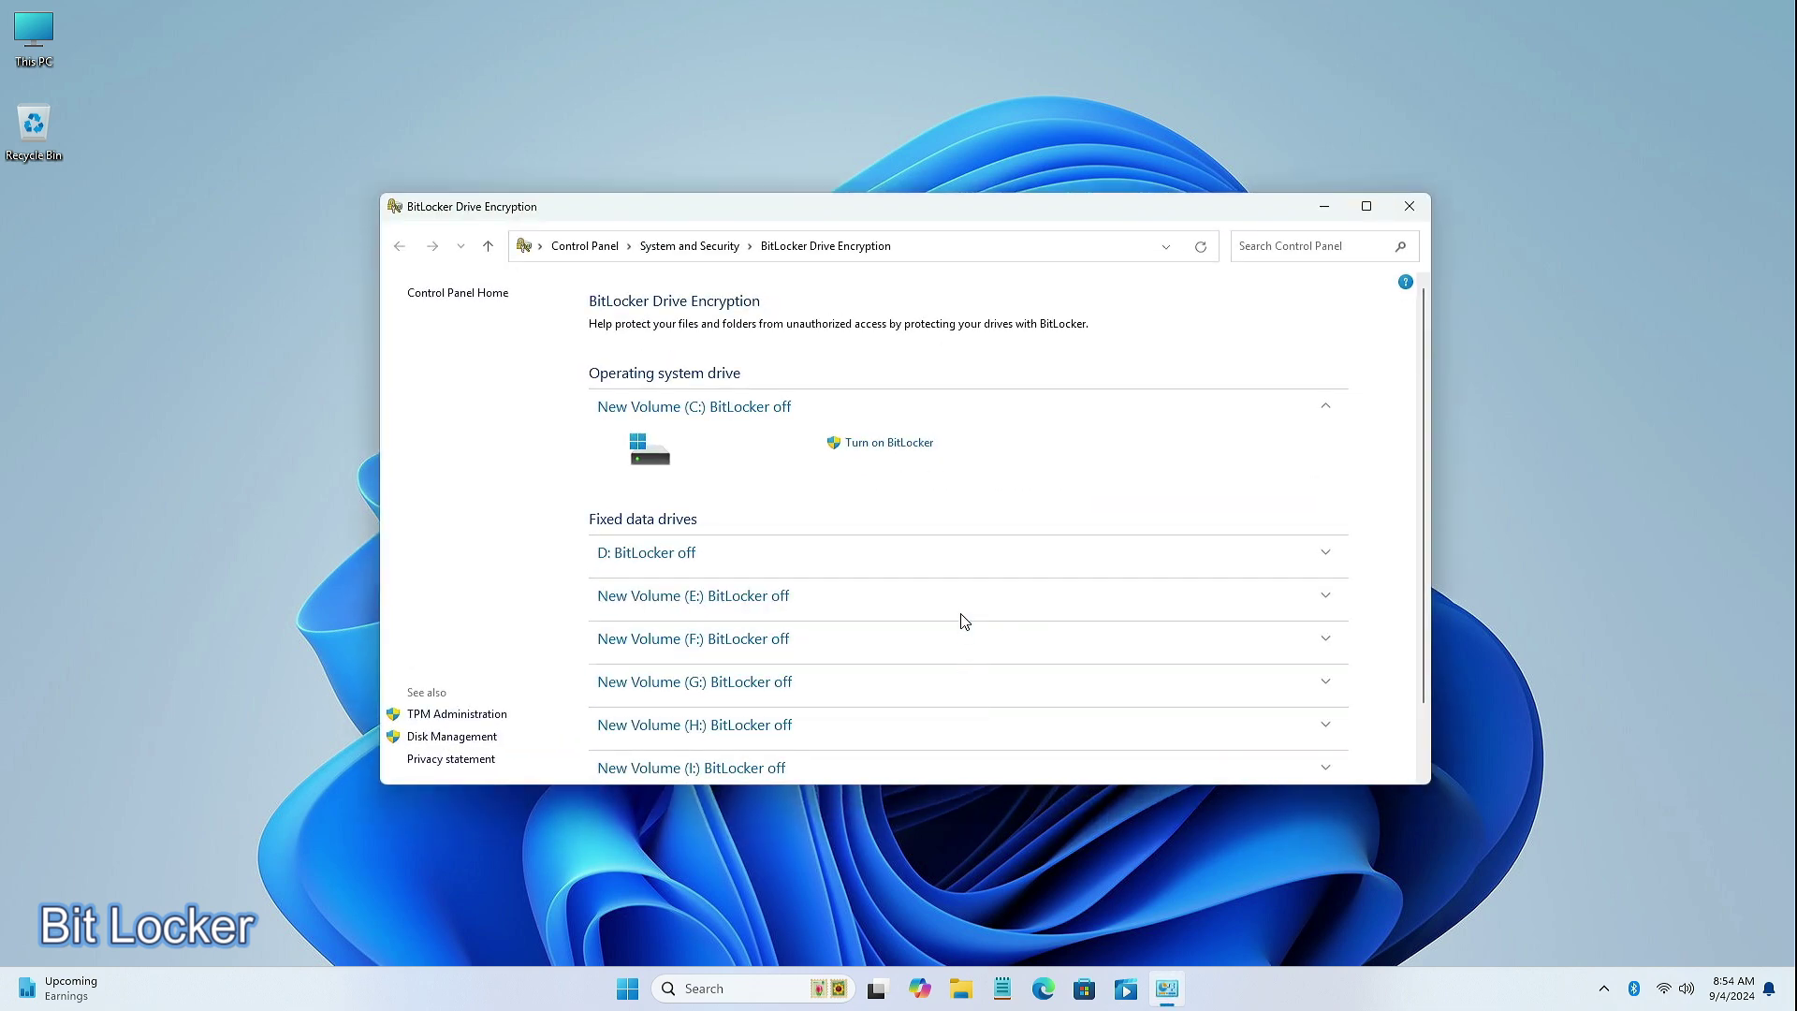